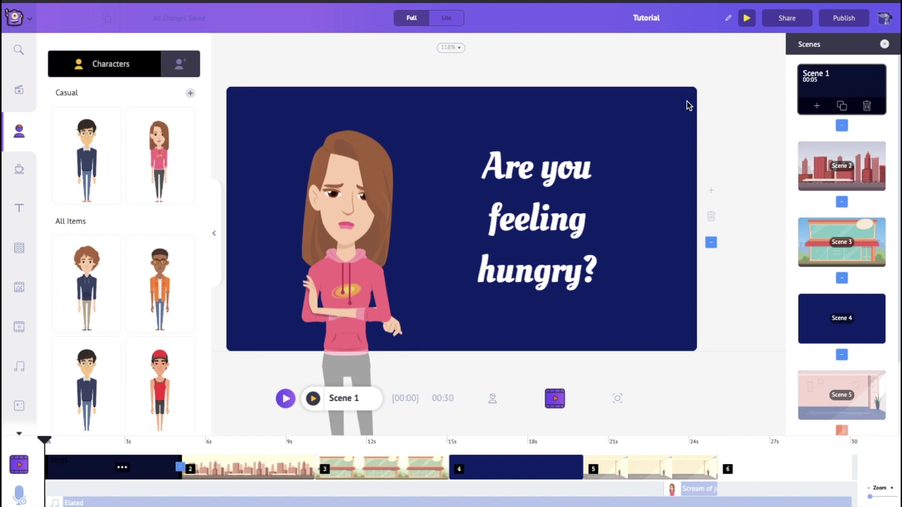
Step: Preview the finished Tutorial video
{"action": "left_click", "coordinate": [747, 19]}
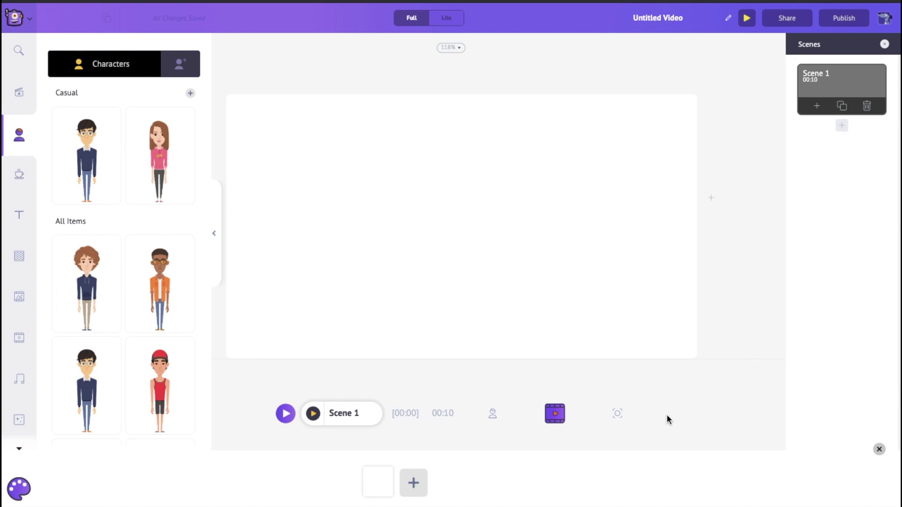
Step: Look through the object, scene and camera timelines of Scene 1 in the untitled video
{"action": "left_click", "coordinate": [495, 419]}
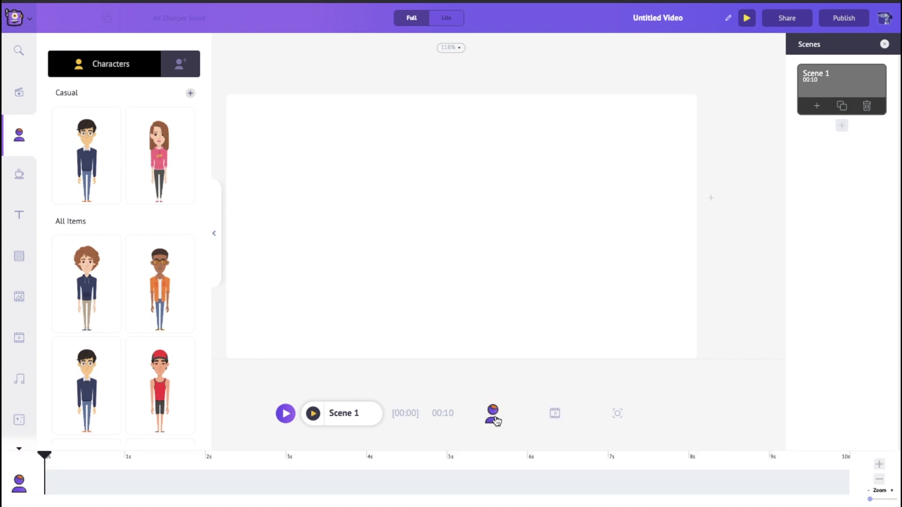
{"action": "left_click", "coordinate": [554, 417]}
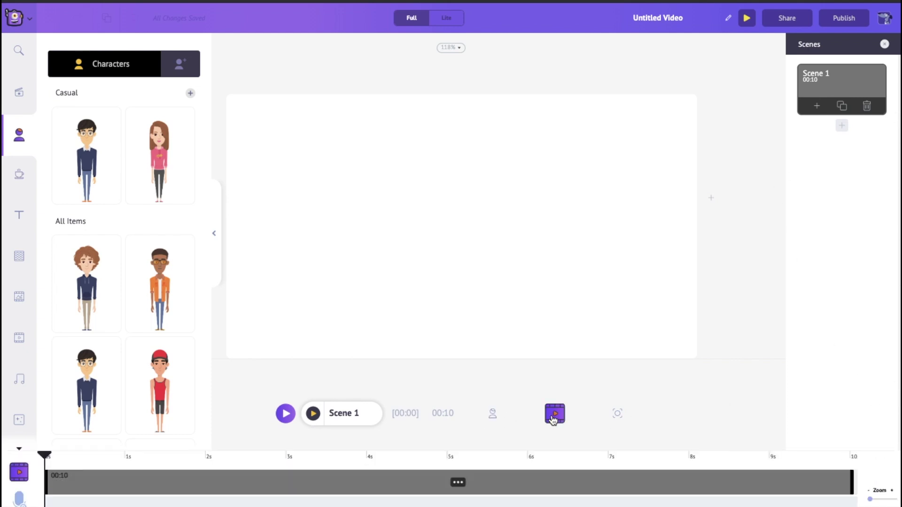
{"action": "left_click", "coordinate": [617, 416]}
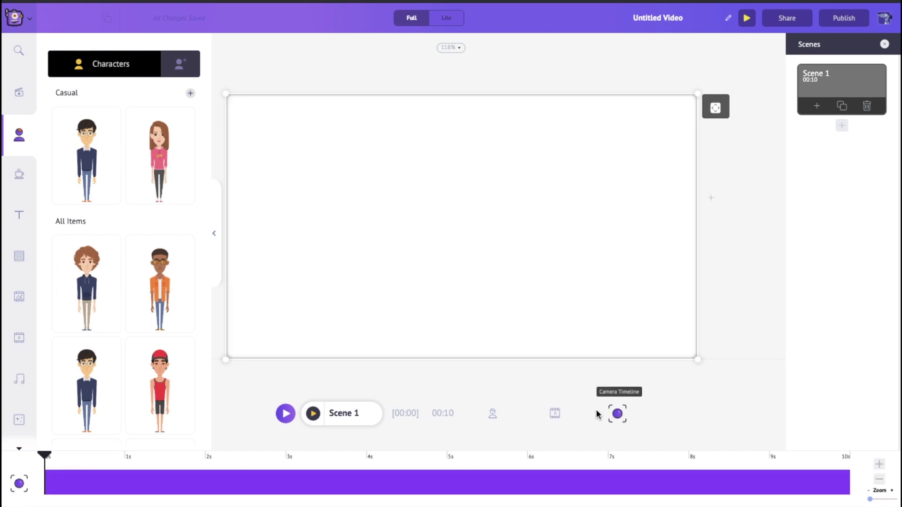
{"action": "left_click", "coordinate": [492, 419]}
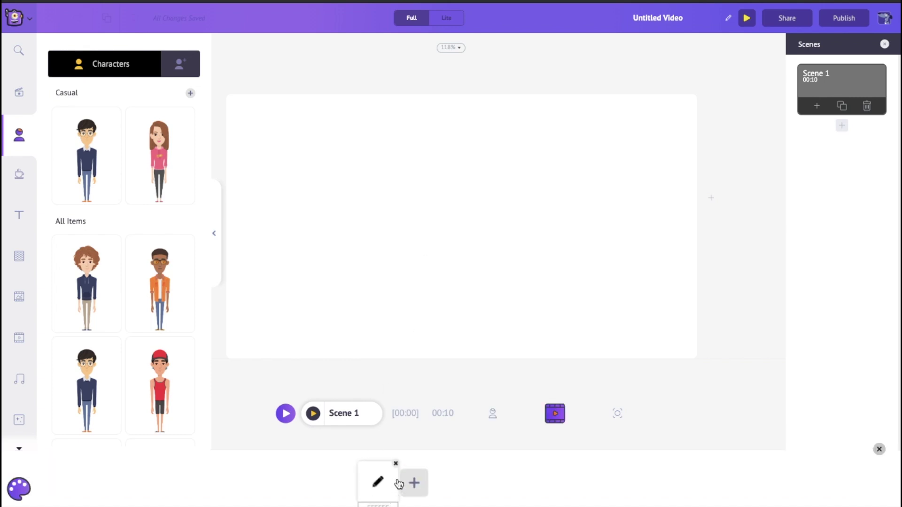
Step: Change Scene 1's background colour to blue and darken it to a custom deep blue
{"action": "mouse_move", "coordinate": [376, 483]}
{"action": "left_click", "coordinate": [379, 482]}
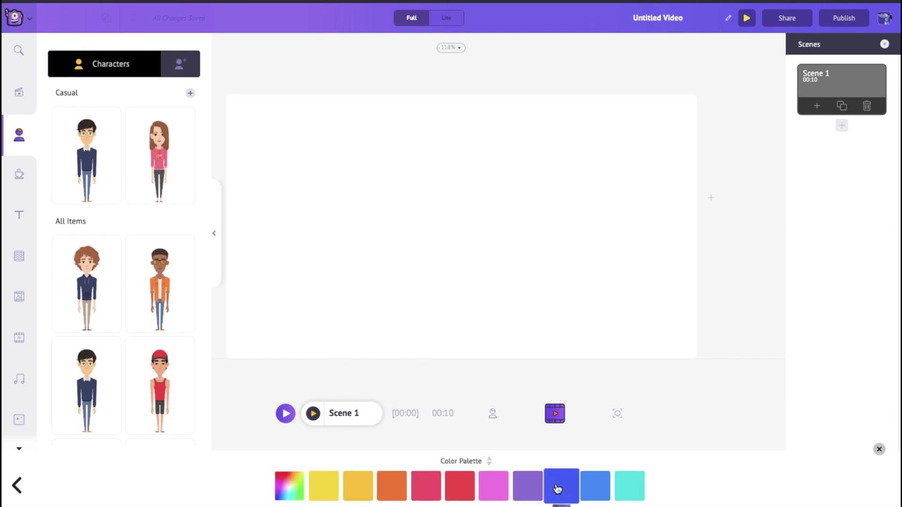
{"action": "left_click", "coordinate": [557, 490]}
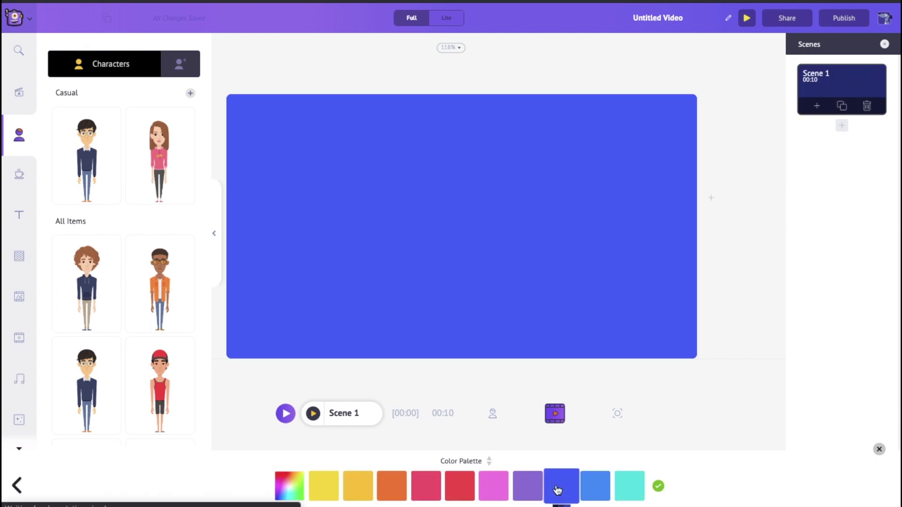
{"action": "left_click", "coordinate": [291, 489]}
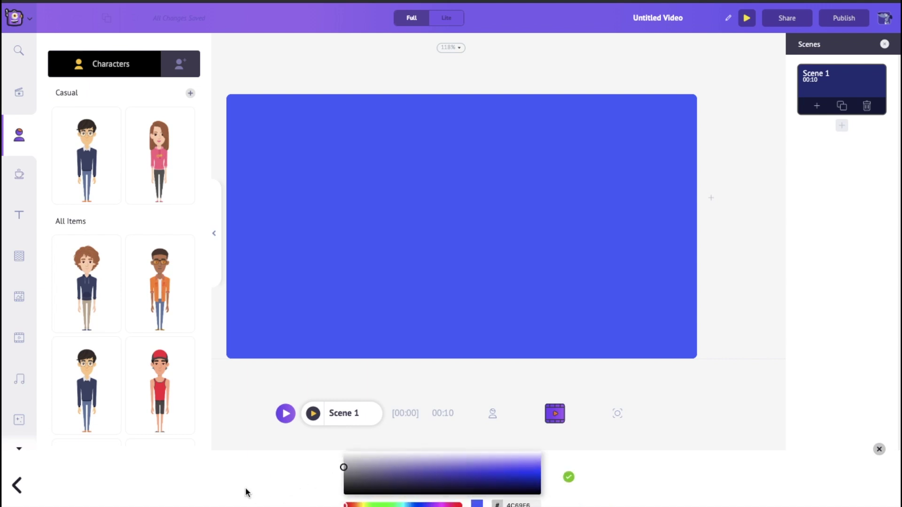
{"action": "left_click_drag", "start_coordinate": [460, 474], "coordinate": [455, 478]}
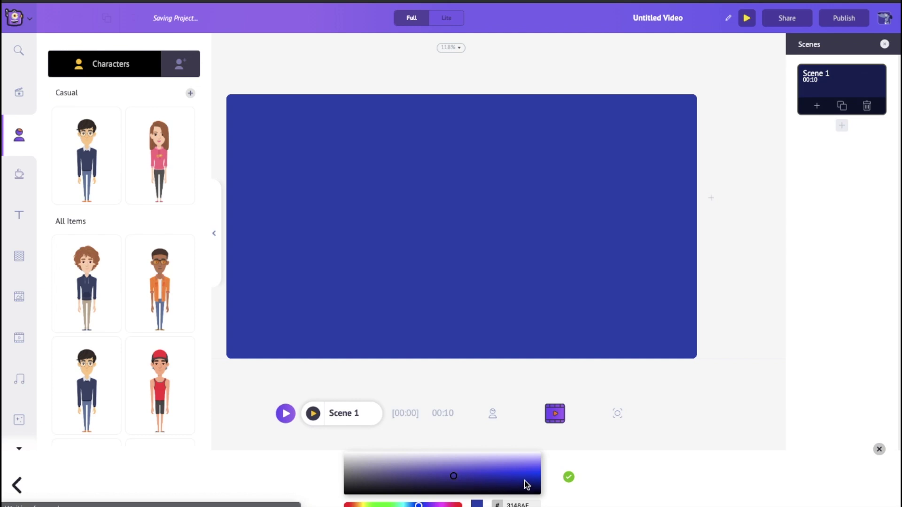
{"action": "left_click", "coordinate": [568, 479]}
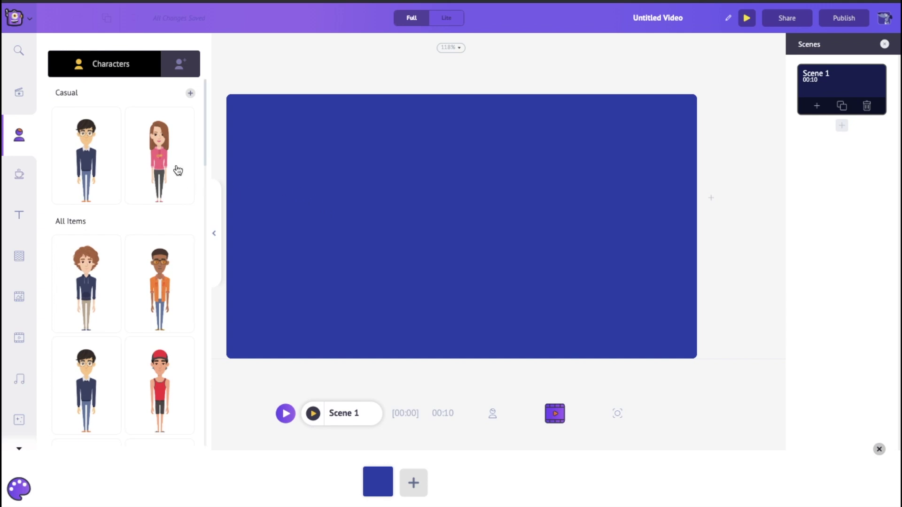
Step: Add the woman in the pink hoodie to Scene 1, enlarge her and place her on the left side of the scene
{"action": "left_click", "coordinate": [154, 164]}
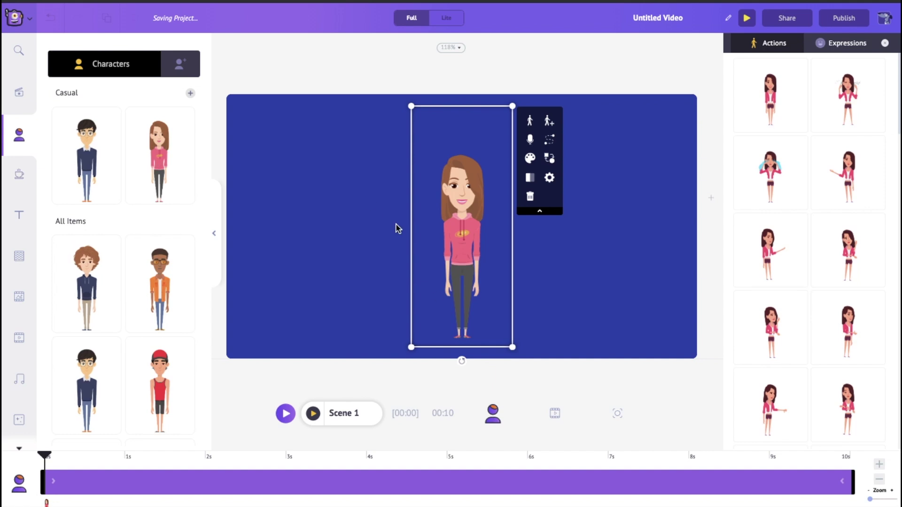
{"action": "left_click_drag", "start_coordinate": [410, 348], "coordinate": [348, 384]}
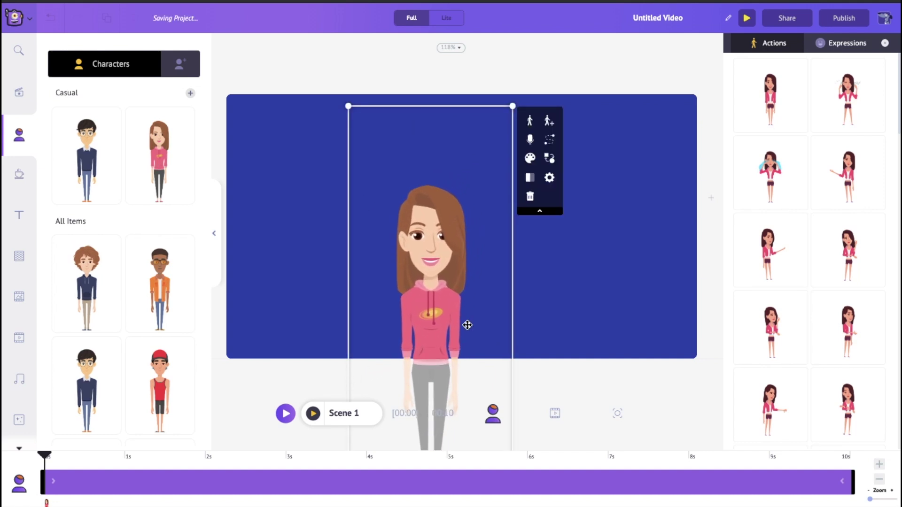
{"action": "left_click_drag", "start_coordinate": [442, 328], "coordinate": [333, 273]}
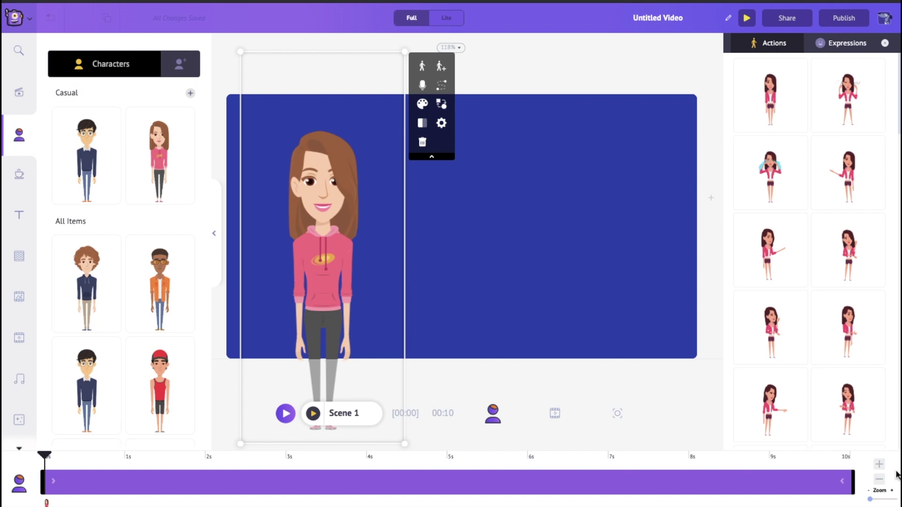
Step: Shorten Scene 1's duration to 5 seconds and reselect the woman character
{"action": "left_click", "coordinate": [880, 481]}
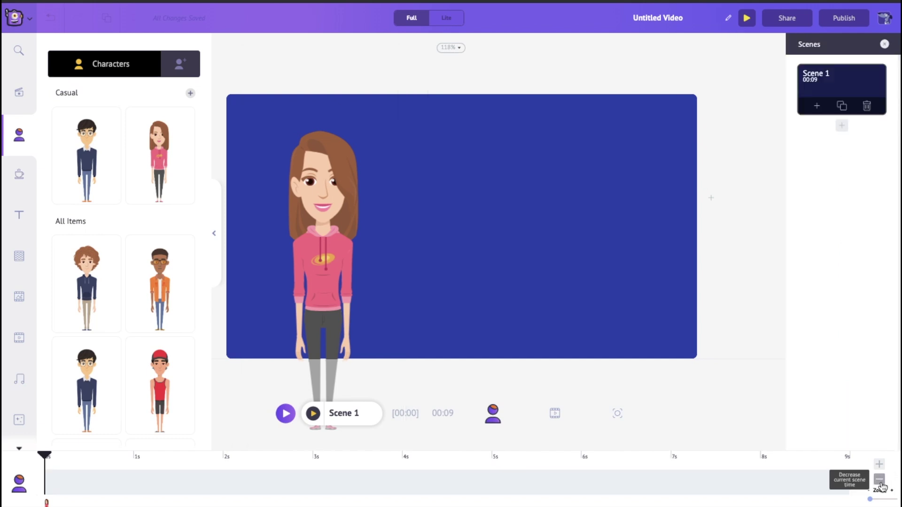
{"action": "left_click", "coordinate": [880, 480]}
{"action": "left_click", "coordinate": [880, 480]}
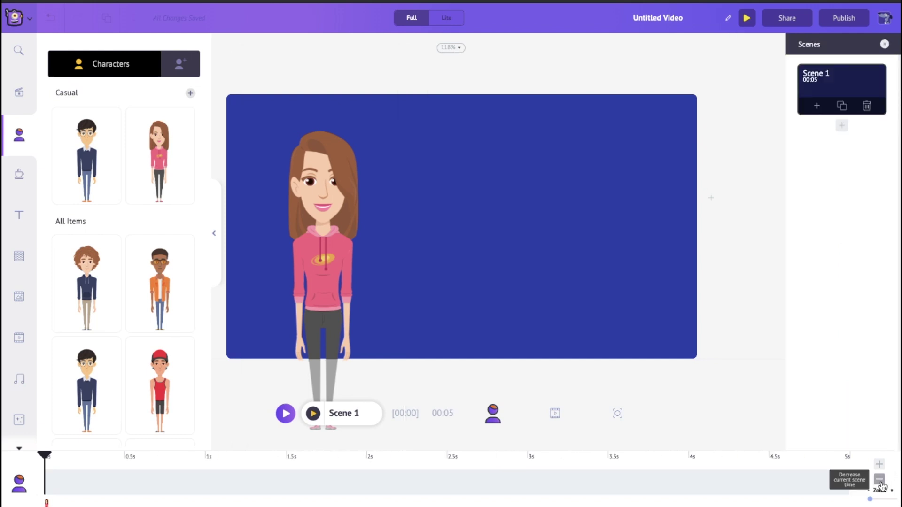
{"action": "left_click", "coordinate": [301, 263]}
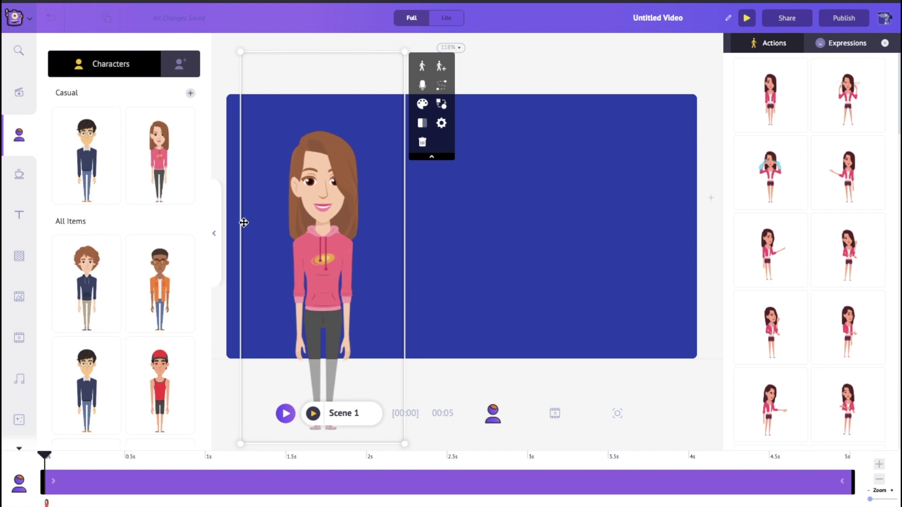
Step: Add the "Authentic & Tasteful Thai Recipes" text template to the scene and place it to the right of the woman
{"action": "left_click", "coordinate": [19, 217]}
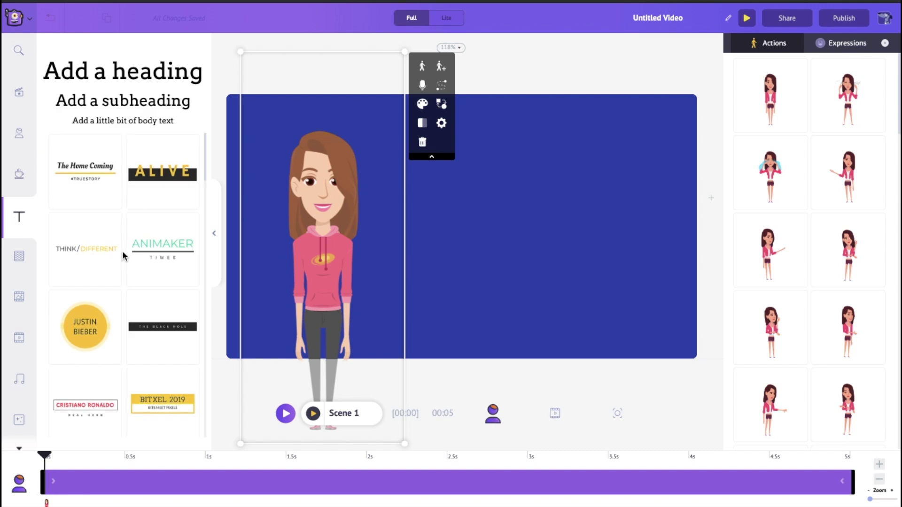
{"action": "scroll", "coordinate": [123, 256], "scroll_direction": "down", "scroll_amount": 2}
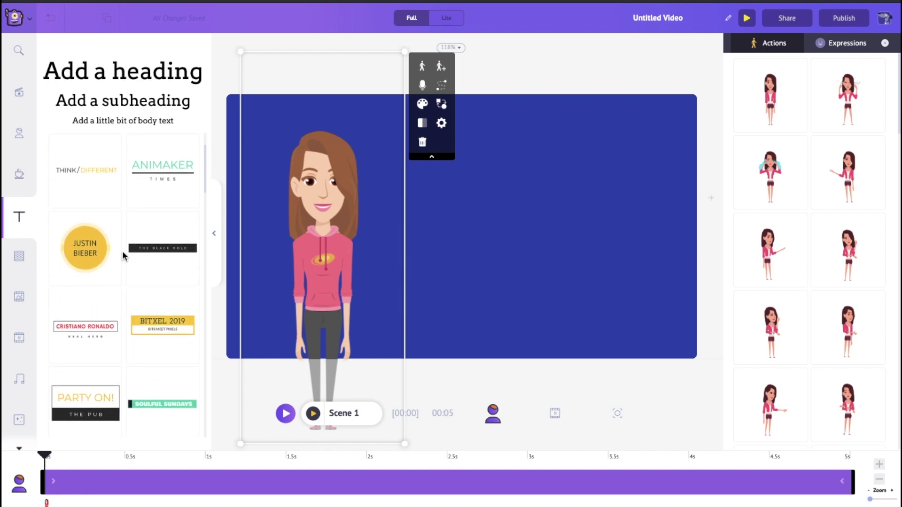
{"action": "scroll", "coordinate": [124, 254], "scroll_direction": "up", "scroll_amount": 1}
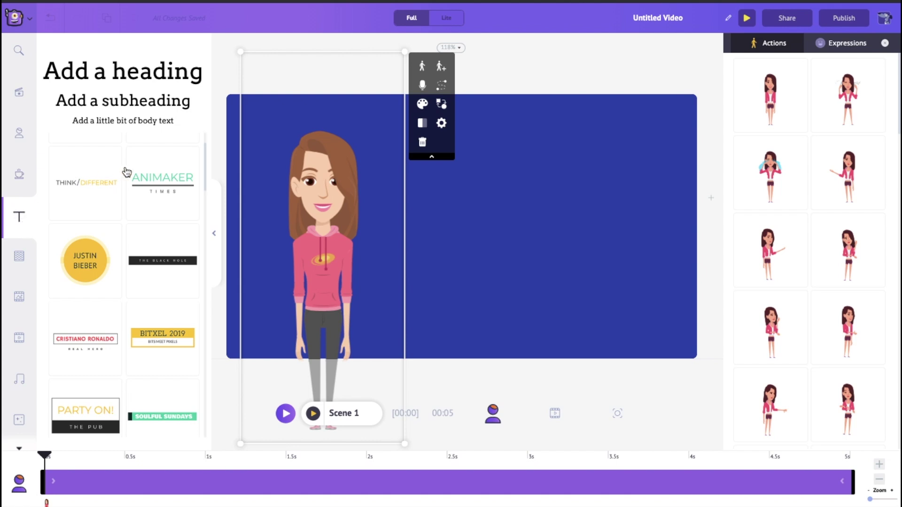
{"action": "scroll", "coordinate": [127, 172], "scroll_direction": "down", "scroll_amount": 5}
{"action": "scroll", "coordinate": [127, 171], "scroll_direction": "down", "scroll_amount": 4}
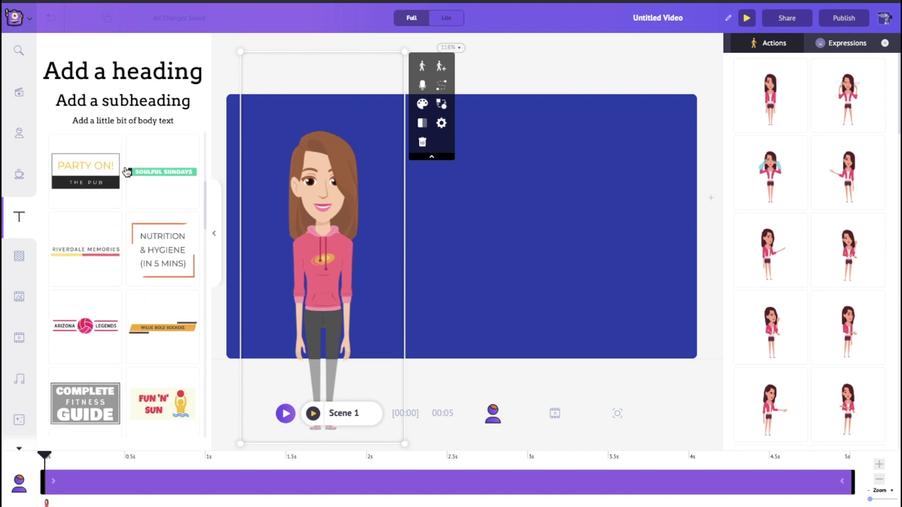
{"action": "scroll", "coordinate": [127, 172], "scroll_direction": "down", "scroll_amount": 5}
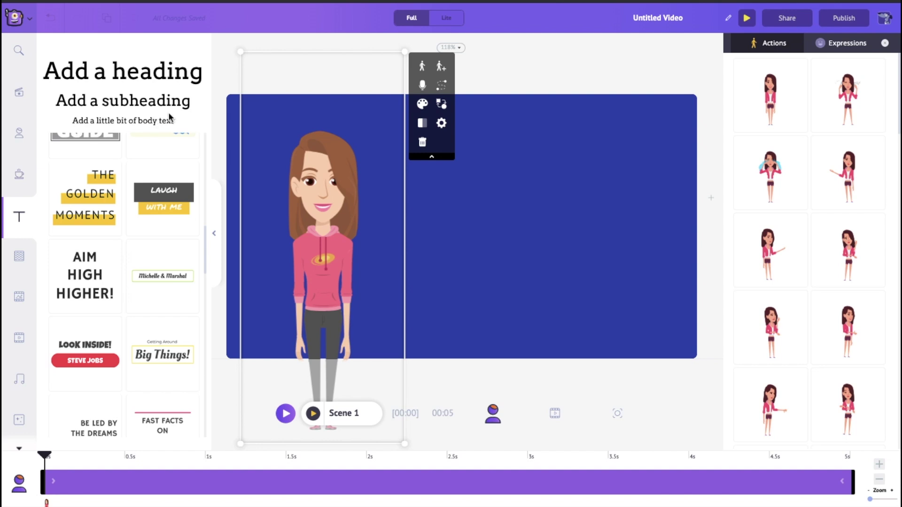
{"action": "scroll", "coordinate": [142, 247], "scroll_direction": "down", "scroll_amount": 5}
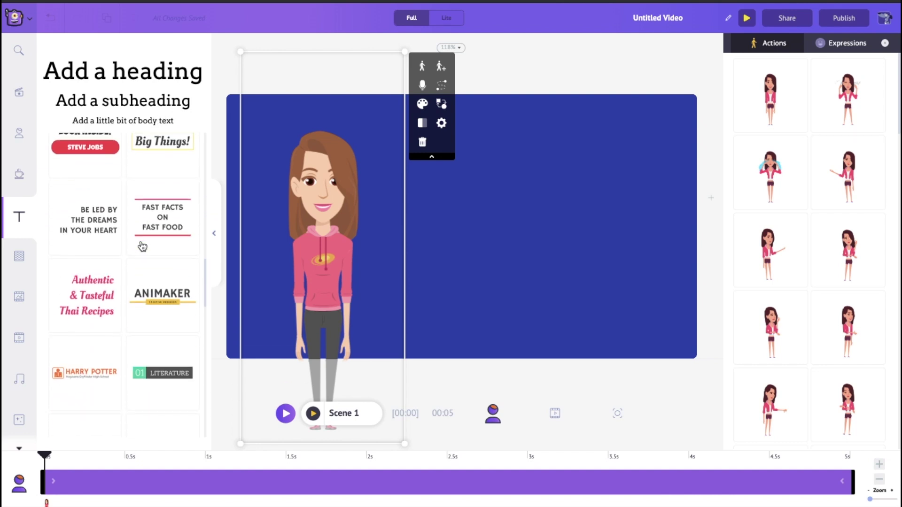
{"action": "left_click", "coordinate": [93, 287]}
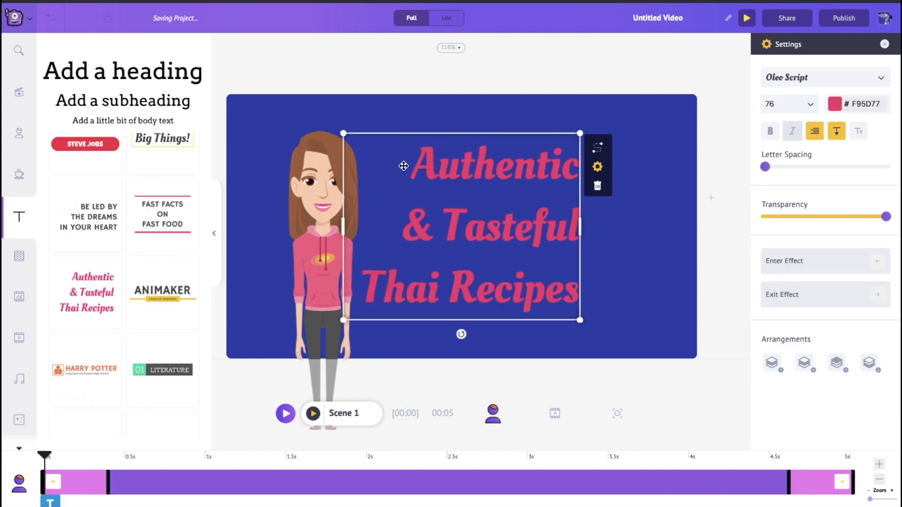
{"action": "left_click_drag", "start_coordinate": [464, 166], "coordinate": [515, 164]}
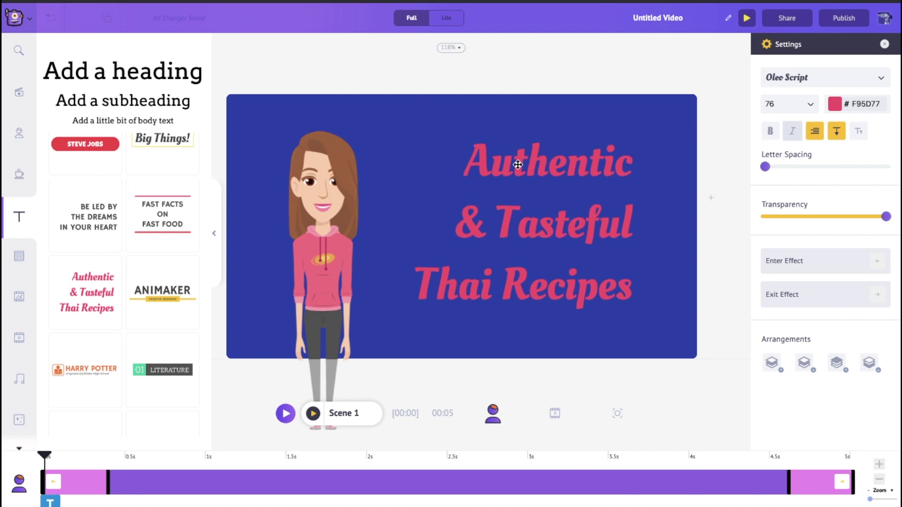
{"action": "left_click", "coordinate": [429, 108]}
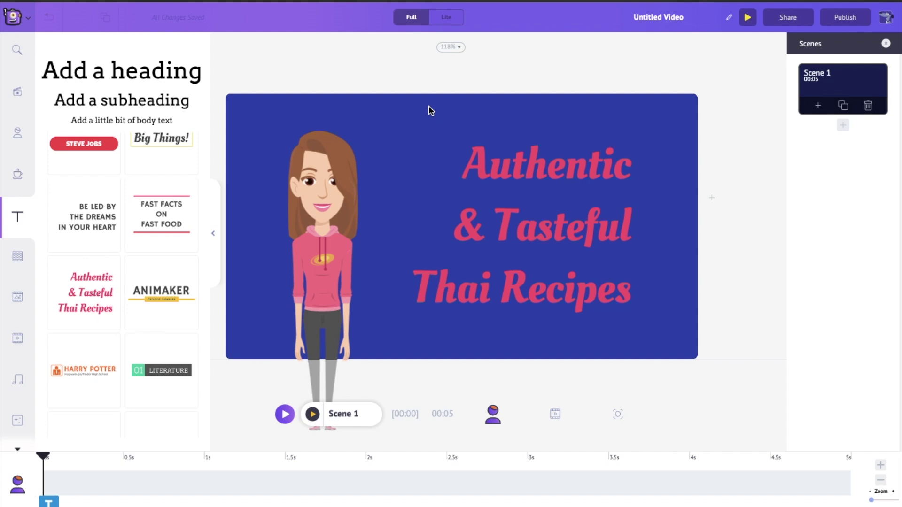
Step: Set the colour of the whole Thai Recipes text to white, FFFFFF
{"action": "double_click", "coordinate": [490, 163]}
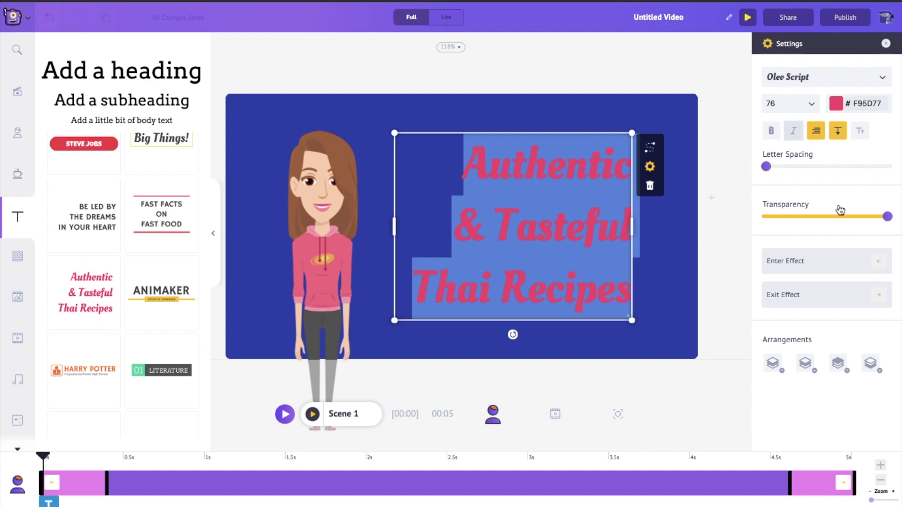
{"action": "left_click", "coordinate": [836, 105]}
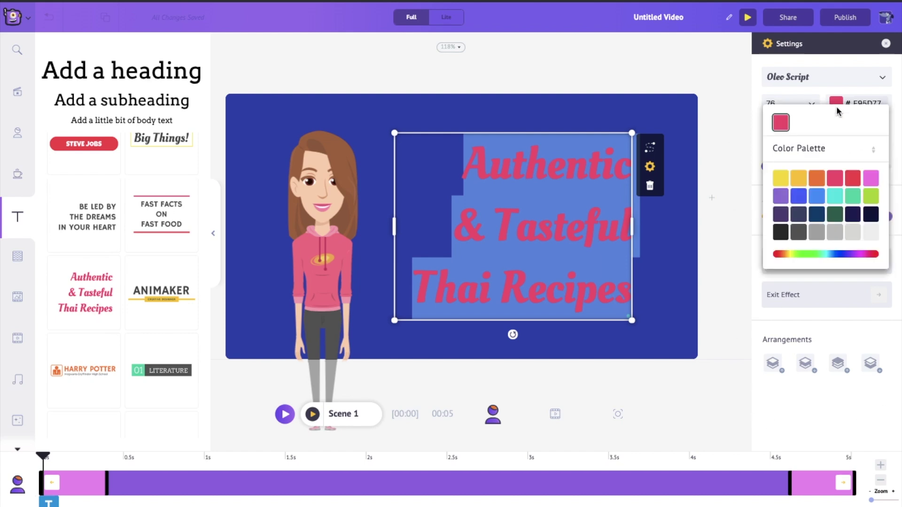
{"action": "left_click", "coordinate": [788, 253]}
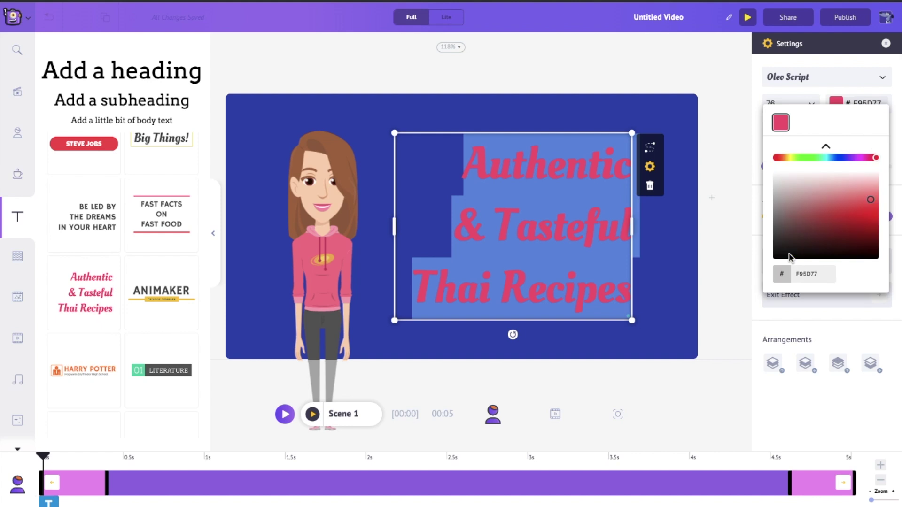
{"action": "left_click", "coordinate": [786, 191]}
{"action": "left_click_drag", "start_coordinate": [787, 193], "coordinate": [770, 169]}
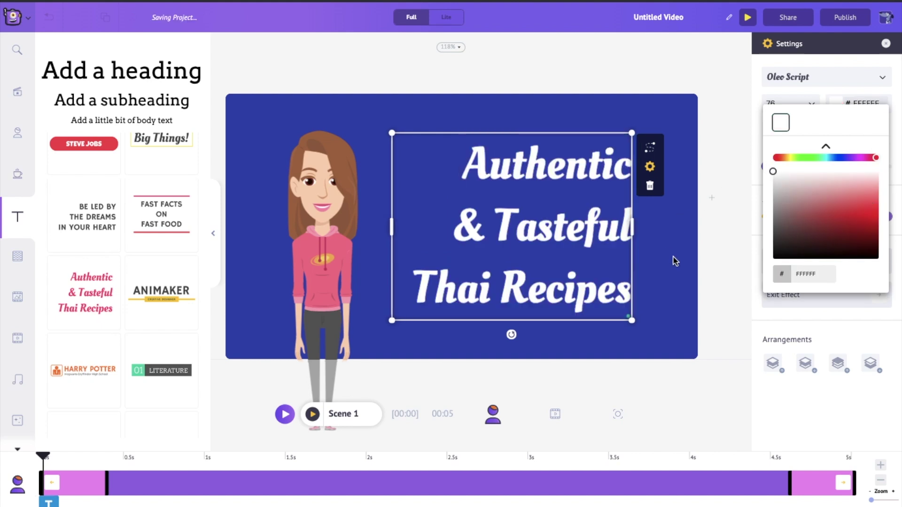
{"action": "left_click", "coordinate": [564, 234]}
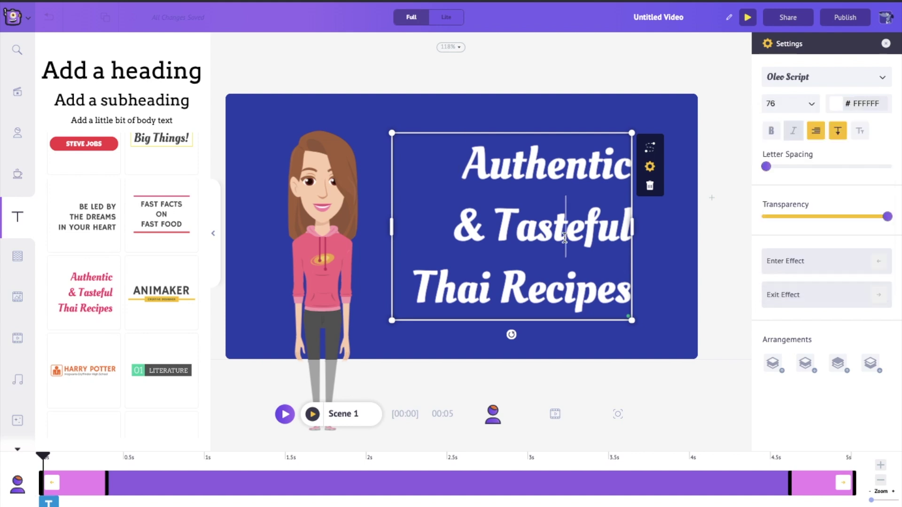
Step: Replace the template wording with "Are you feeling hungry"
{"action": "double_click", "coordinate": [564, 235]}
{"action": "left_click", "coordinate": [462, 273]}
{"action": "left_click_drag", "start_coordinate": [628, 296], "coordinate": [445, 173]}
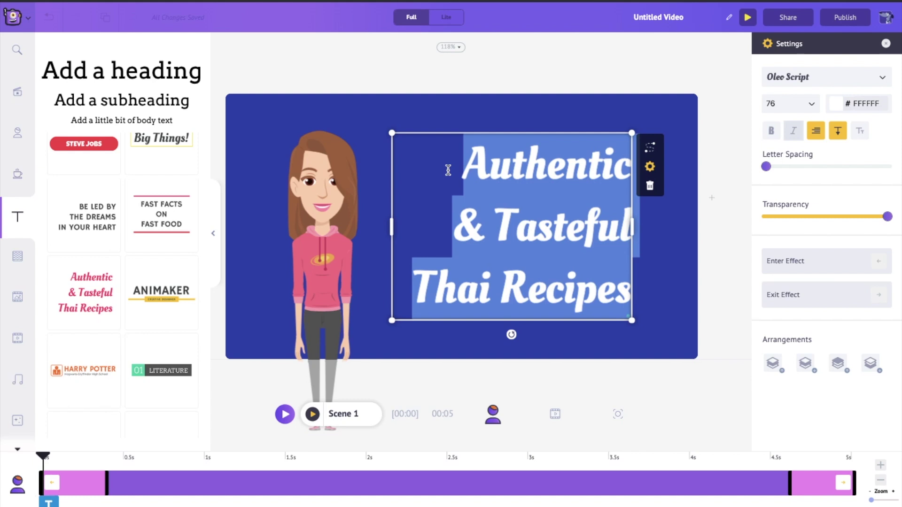
{"action": "type", "text": "Are"}
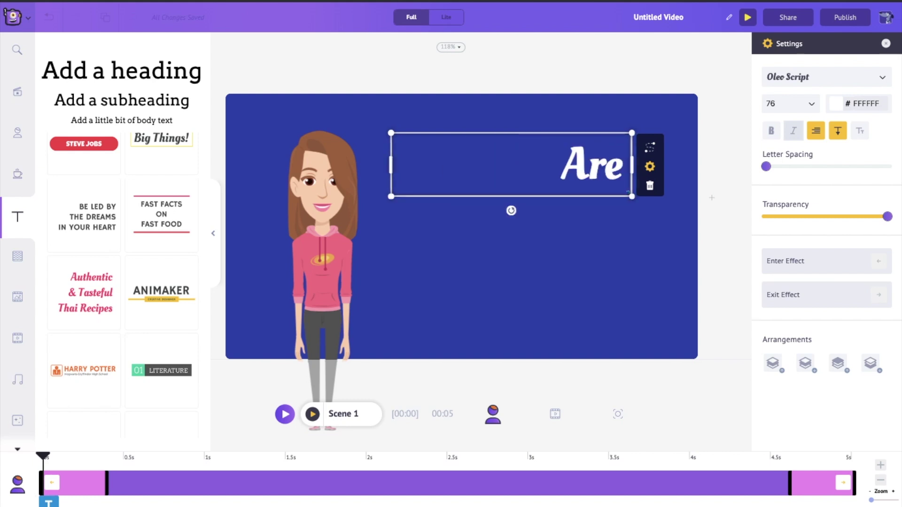
{"action": "type", "text": " you feel"}
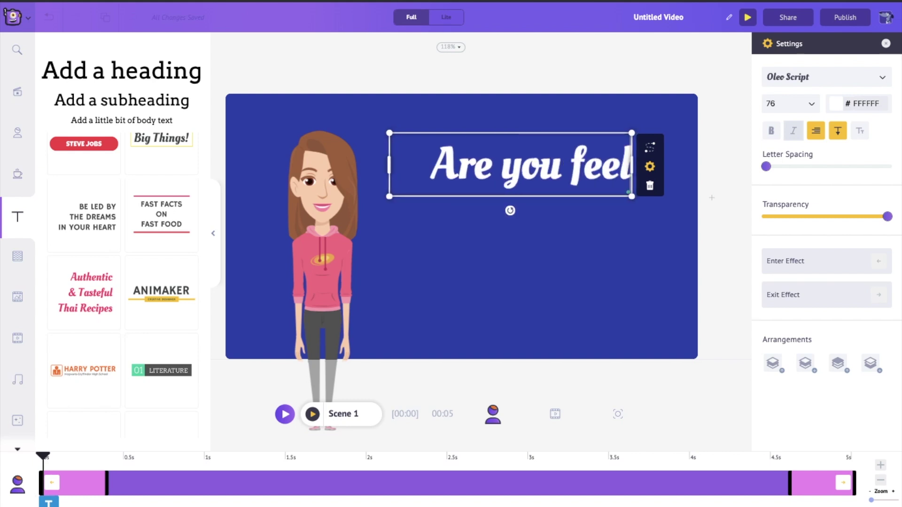
{"action": "type", "text": "ing hung"}
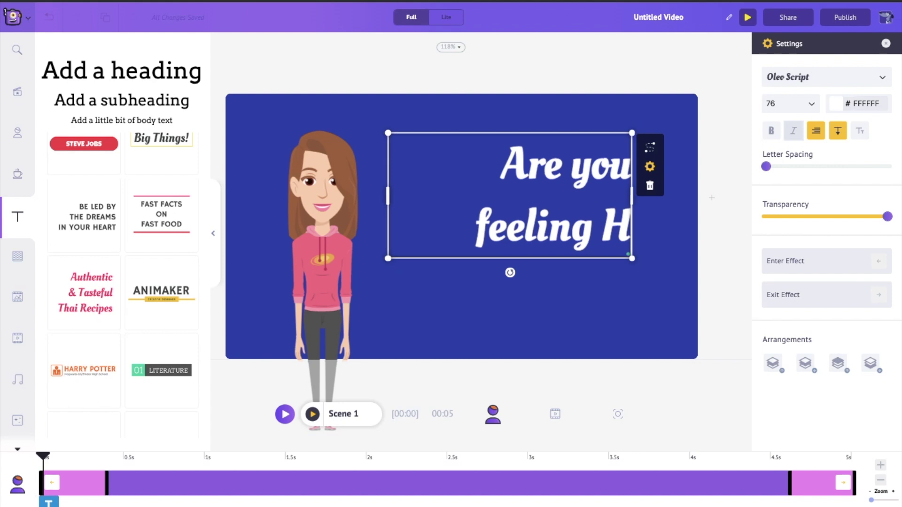
{"action": "type", "text": "ry"}
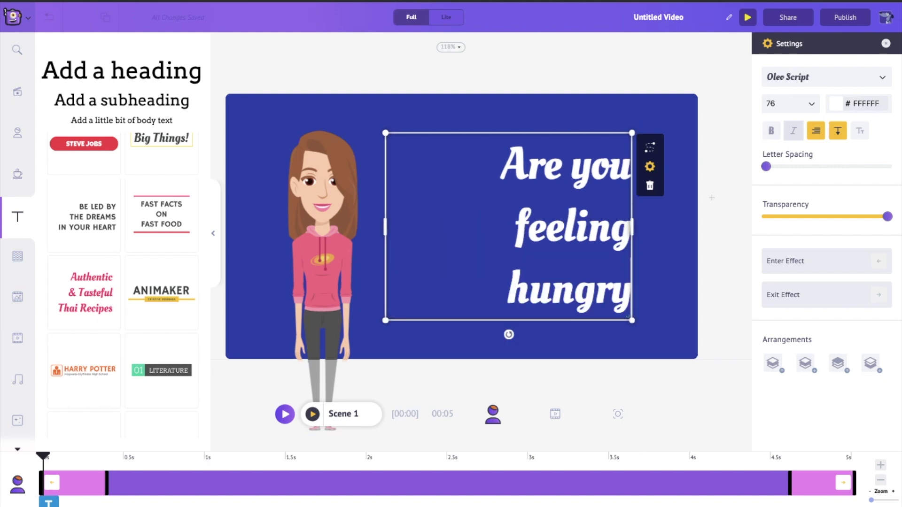
Step: Add a question mark to the end of the "Are you feeling hungry" text
{"action": "type", "text": "?"}
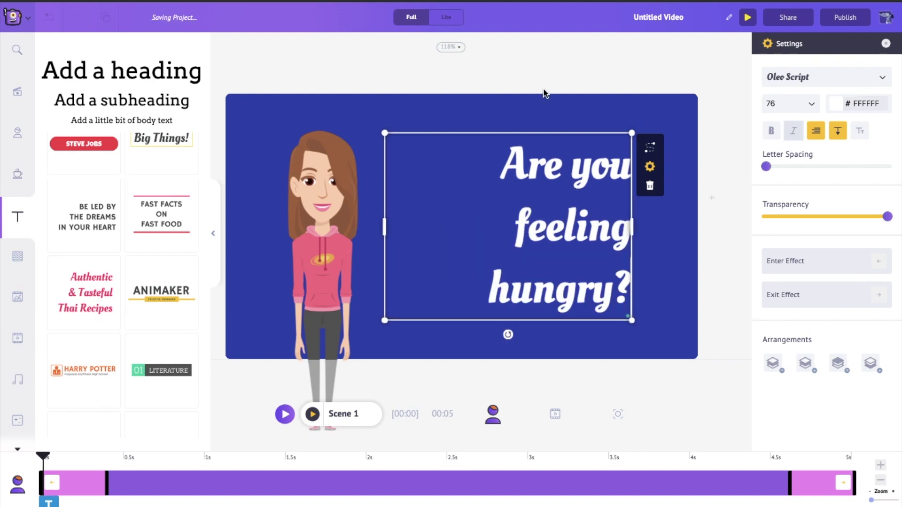
{"action": "left_click", "coordinate": [566, 72]}
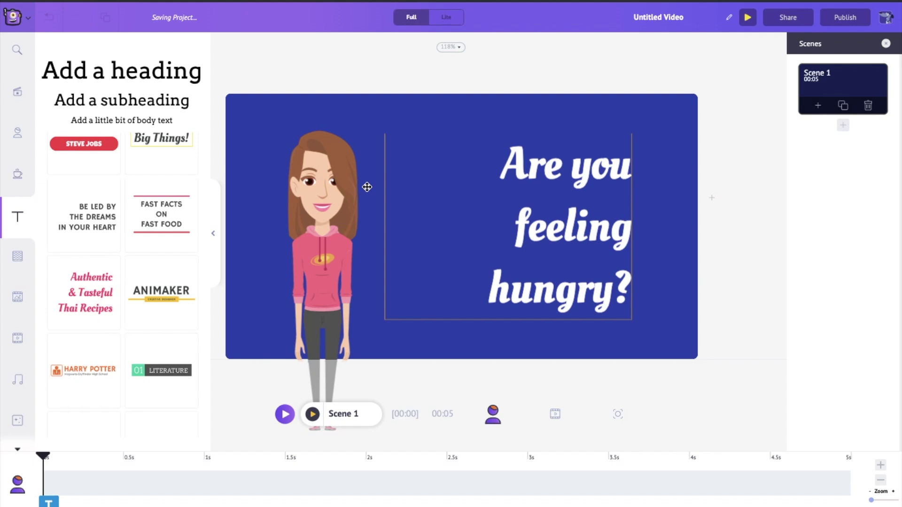
Step: Give the woman in Scene 1 the standing action with one arm folded across her body
{"action": "left_click", "coordinate": [329, 183]}
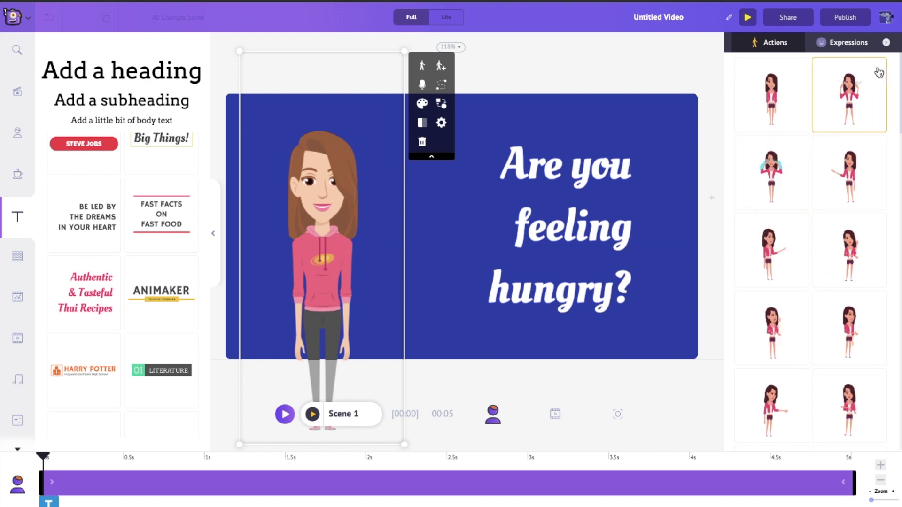
{"action": "scroll", "coordinate": [820, 315], "scroll_direction": "down", "scroll_amount": 1}
{"action": "scroll", "coordinate": [820, 314], "scroll_direction": "down", "scroll_amount": 1}
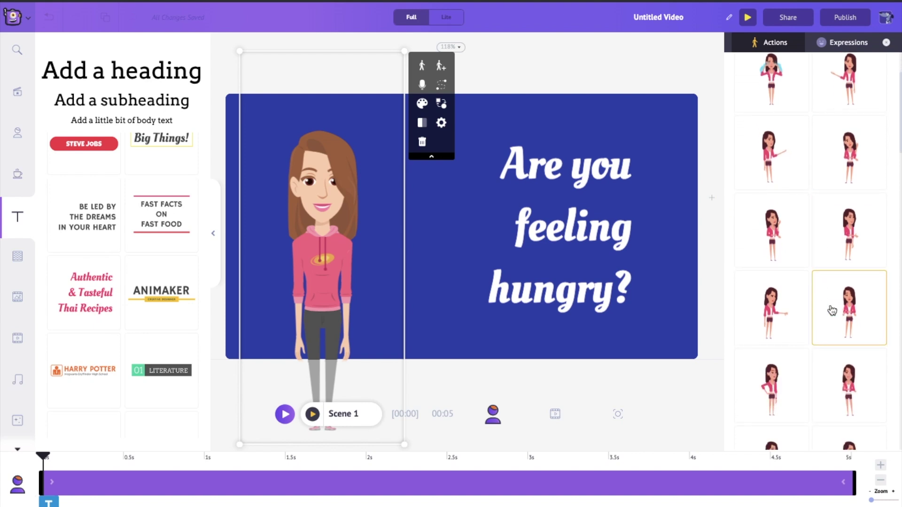
{"action": "left_click", "coordinate": [841, 385]}
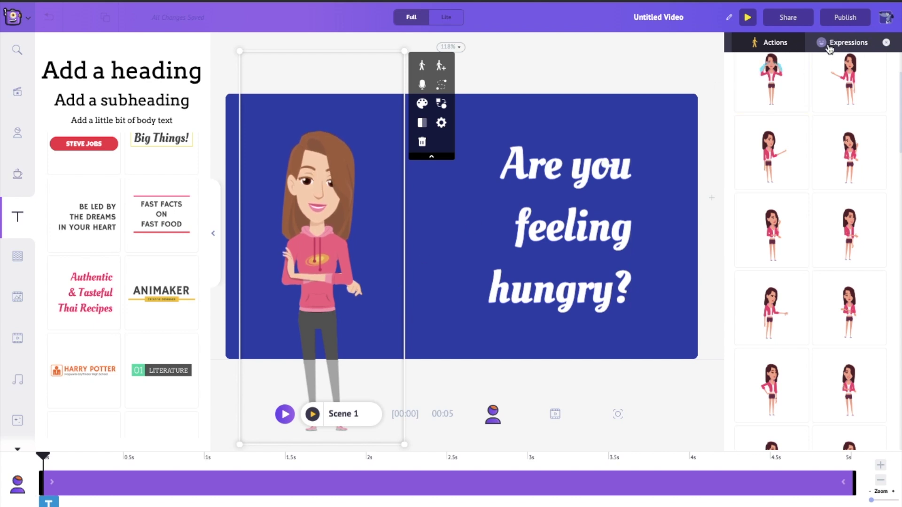
Step: Change the woman's facial expression to the sad, frowning face
{"action": "left_click", "coordinate": [852, 43]}
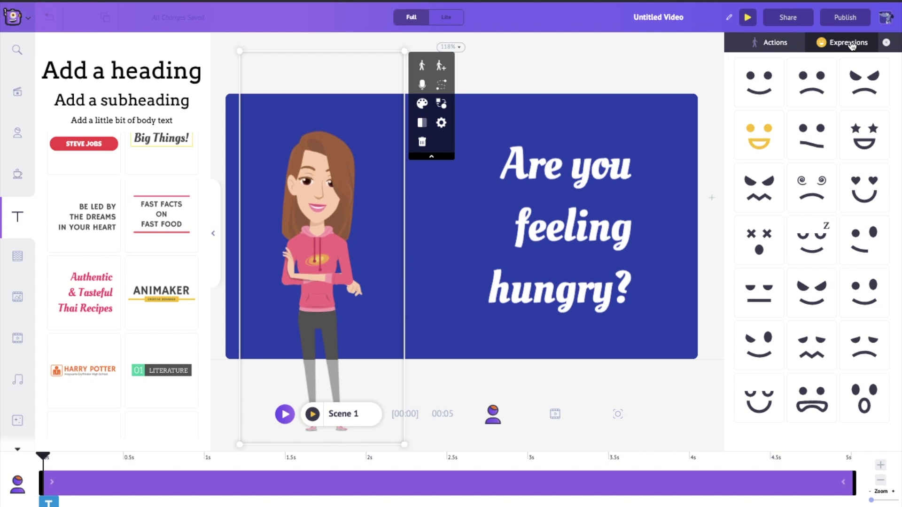
{"action": "left_click", "coordinate": [809, 79]}
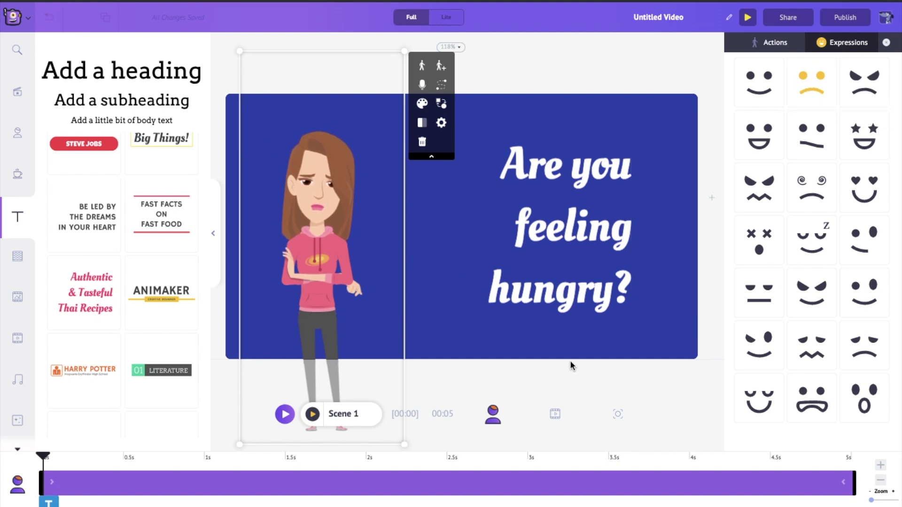
{"action": "left_click", "coordinate": [585, 78]}
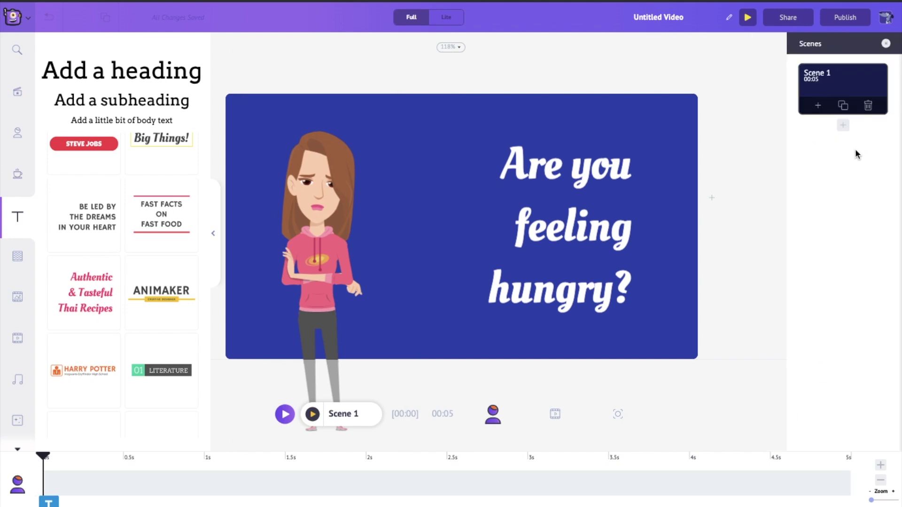
Step: Add Scene 2 and set its background to the red city skyline, found by searching for "city"
{"action": "left_click", "coordinate": [843, 127]}
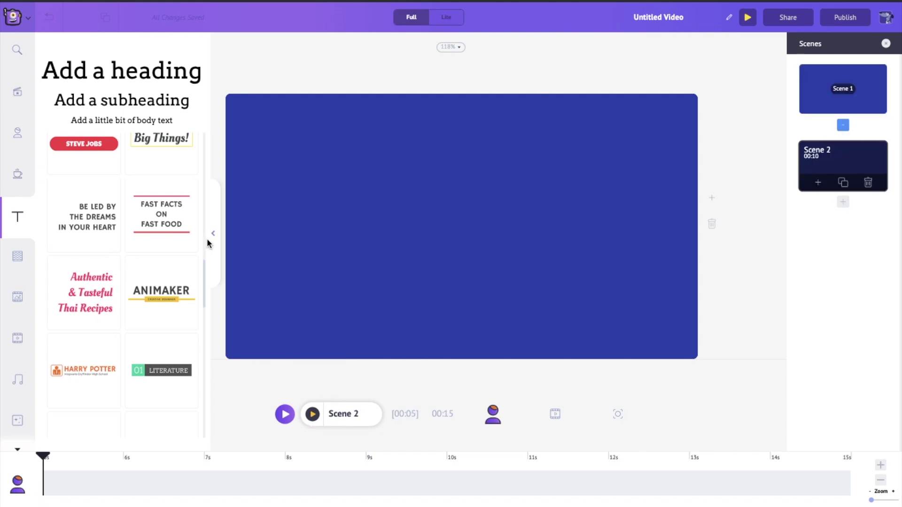
{"action": "left_click", "coordinate": [16, 257]}
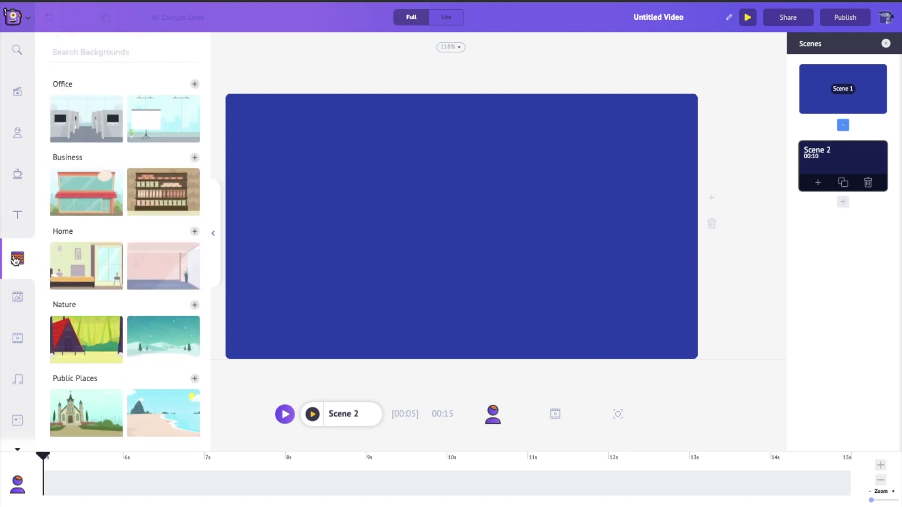
{"action": "left_click", "coordinate": [123, 52]}
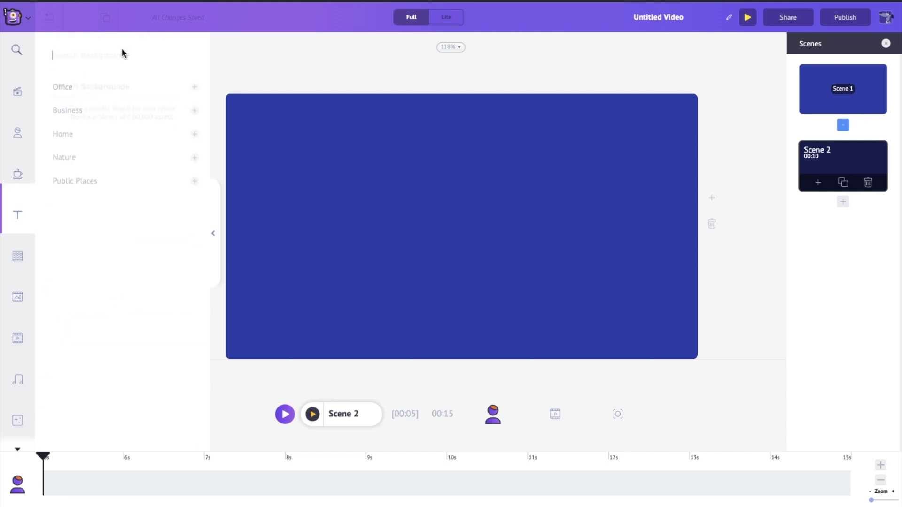
{"action": "type", "text": "ci"}
{"action": "key", "text": "Return"}
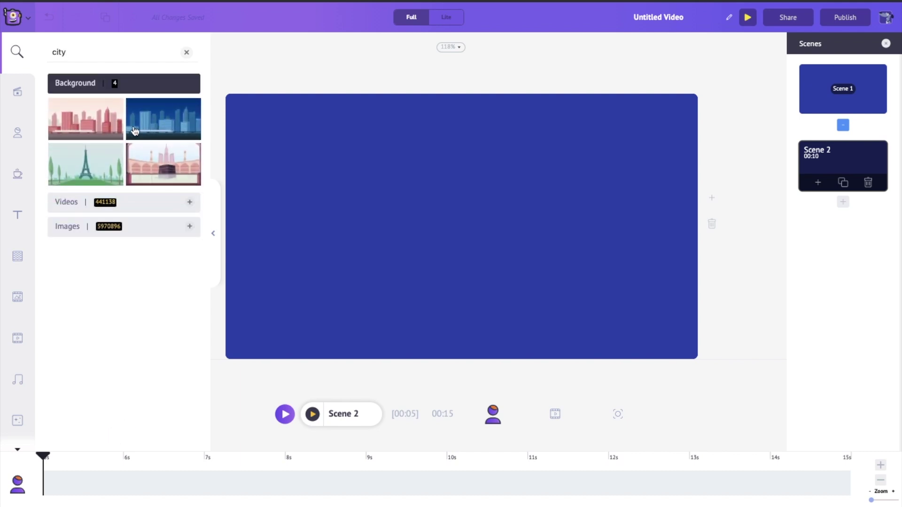
{"action": "left_click", "coordinate": [107, 126]}
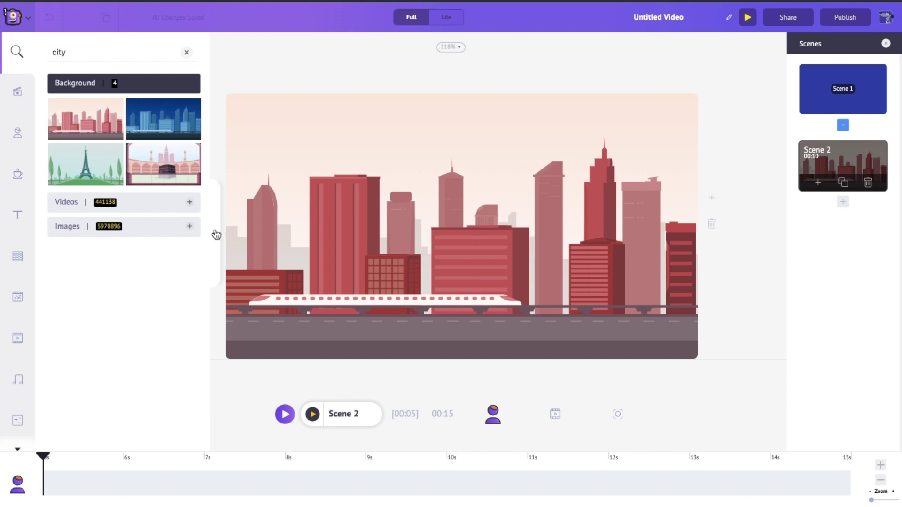
Step: Add a heading text to Scene 2 and place it in the sky above the buildings
{"action": "left_click", "coordinate": [17, 219]}
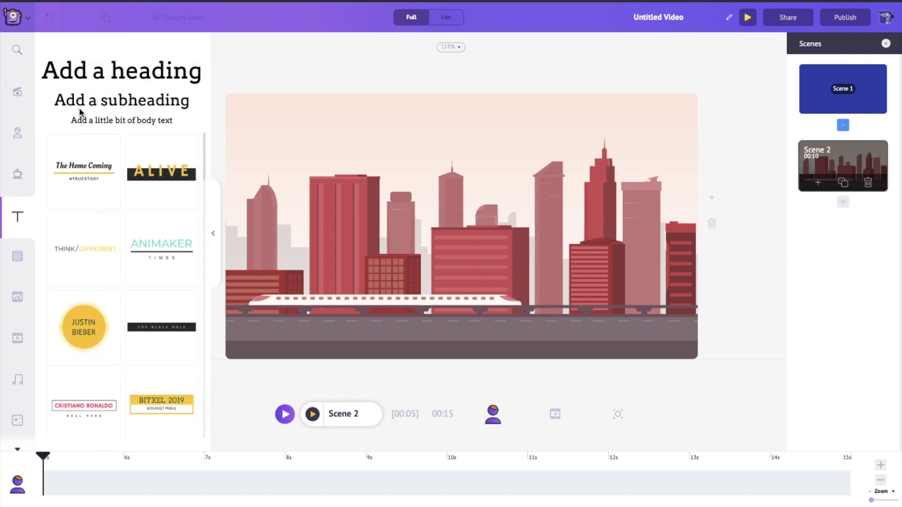
{"action": "left_click", "coordinate": [121, 74]}
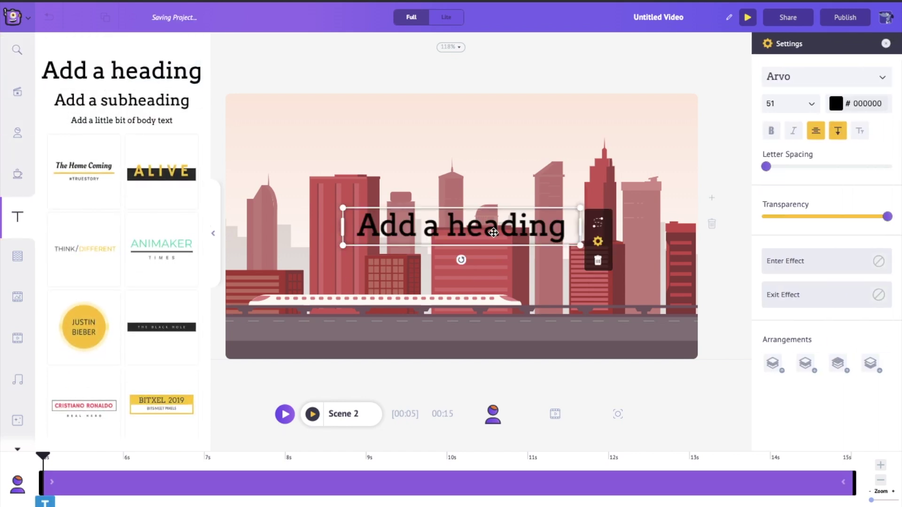
{"action": "left_click_drag", "start_coordinate": [483, 211], "coordinate": [484, 116]}
Step: Replace the heading's wording with "Head Downtown!"
{"action": "double_click", "coordinate": [474, 129]}
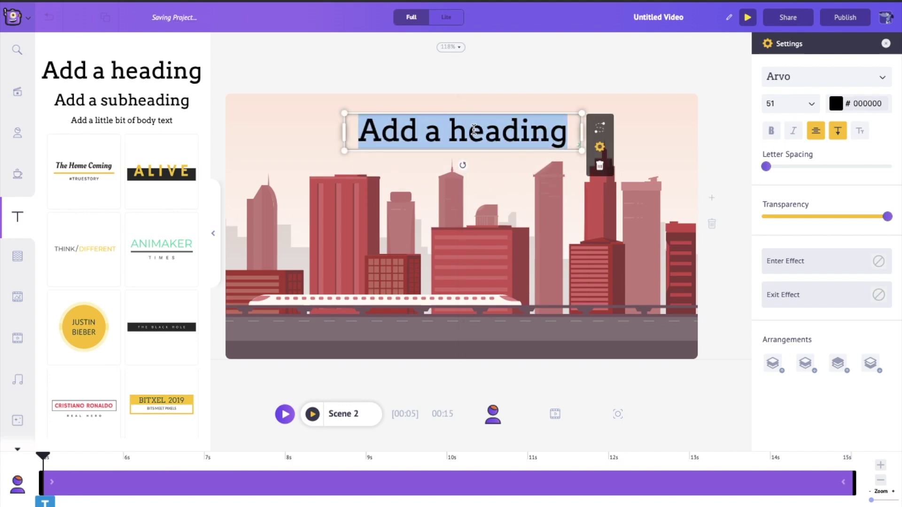
{"action": "type", "text": "And"}
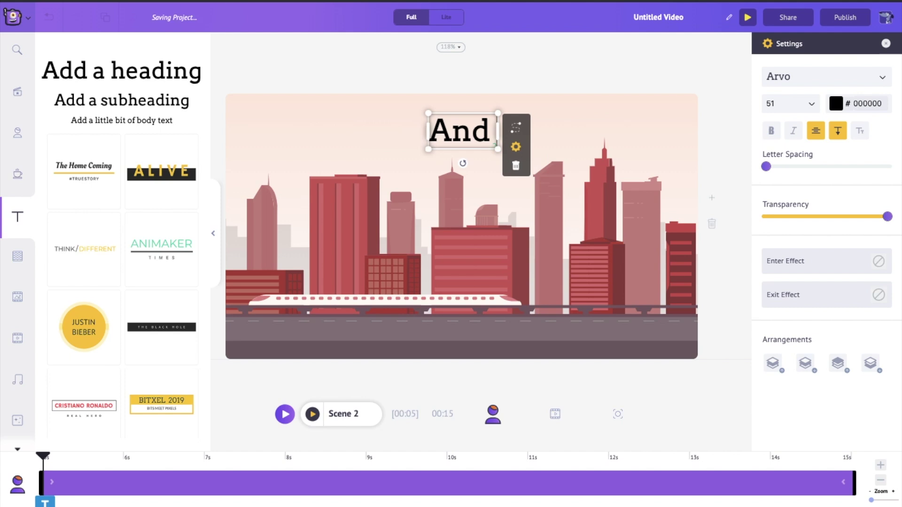
{"action": "key", "text": "BackSpace"}
{"action": "key", "text": "BackSpace"}
{"action": "key", "text": "BackSpace"}
{"action": "type", "text": "H"}
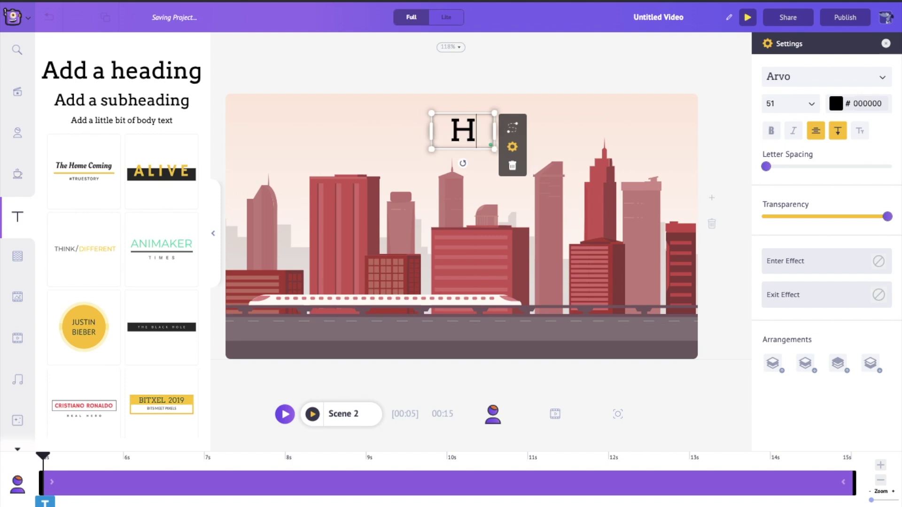
{"action": "type", "text": "ead Downtow"}
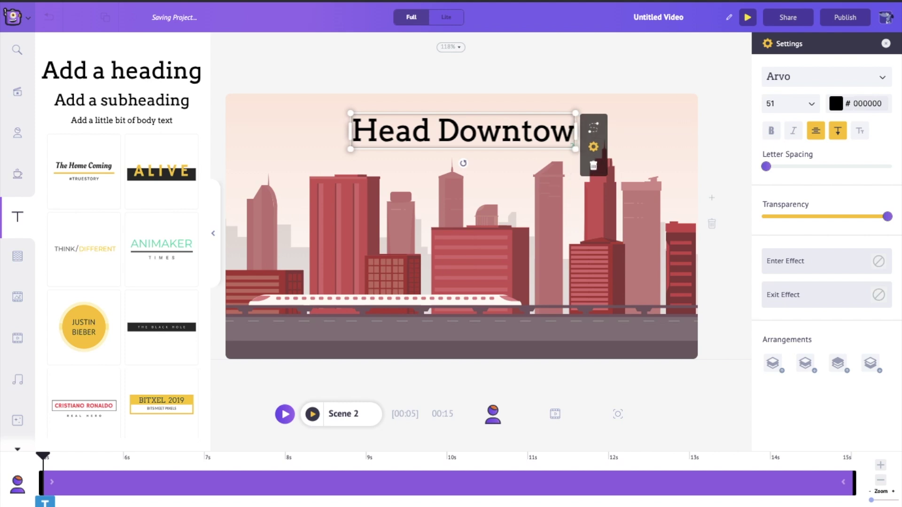
{"action": "type", "text": "n"}
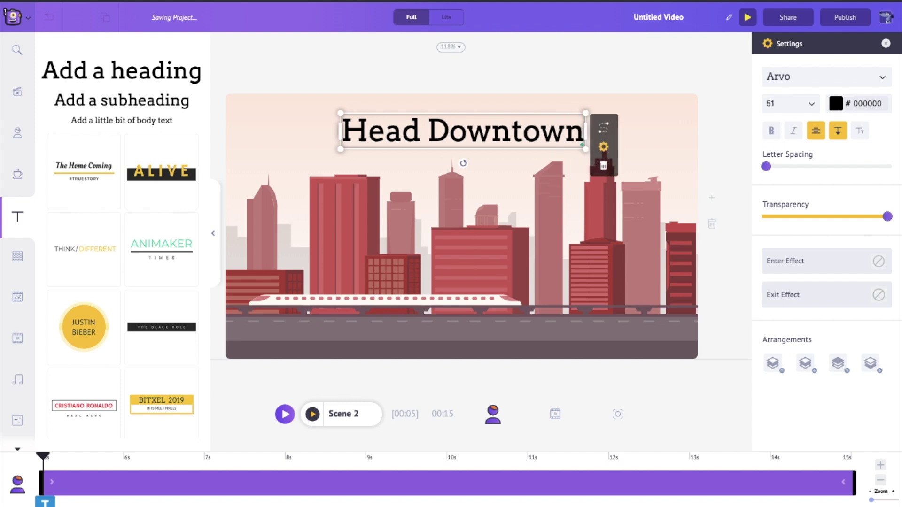
{"action": "type", "text": "!"}
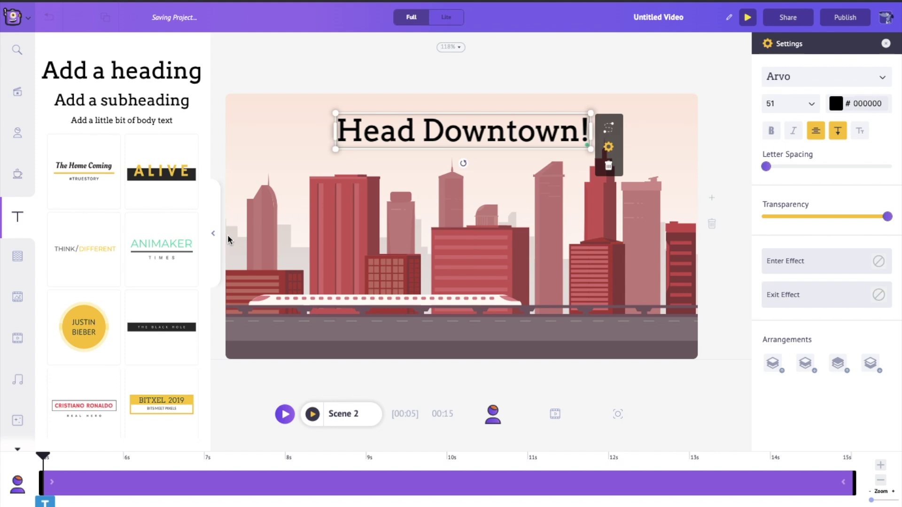
{"action": "double_click", "coordinate": [515, 131]}
Step: Add the casual woman in the pink hoodie to Scene 2 and collapse the character library
{"action": "left_click", "coordinate": [17, 133]}
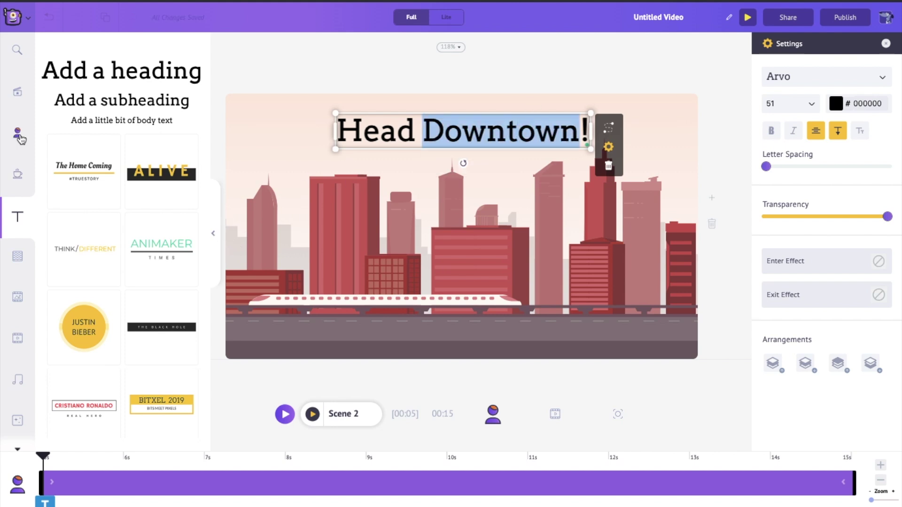
{"action": "left_click", "coordinate": [161, 155]}
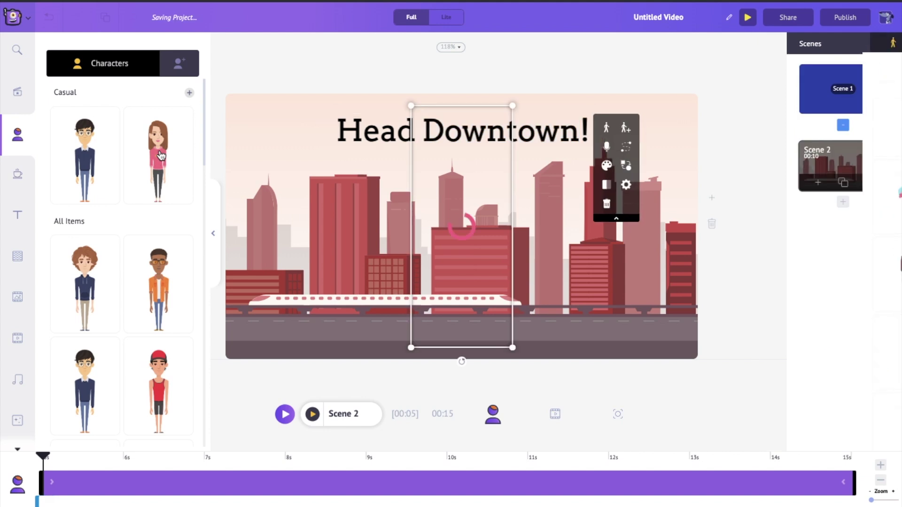
{"action": "left_click", "coordinate": [213, 233]}
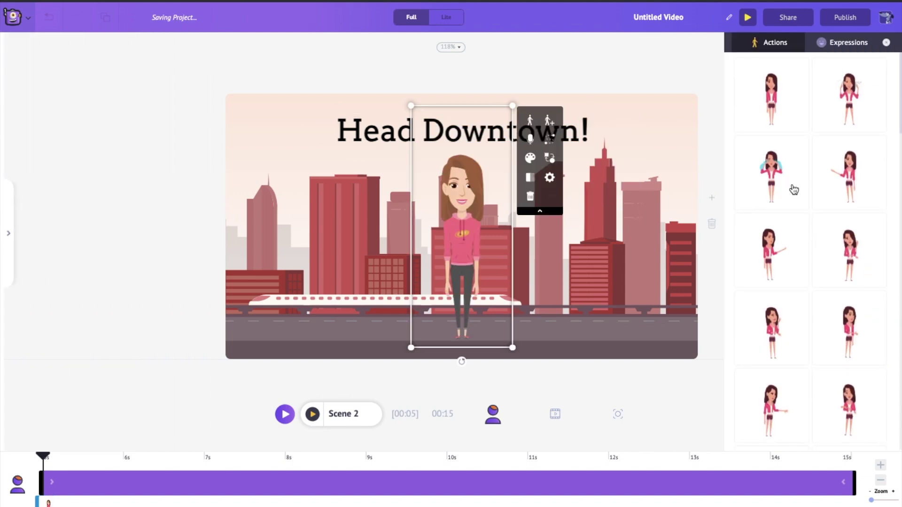
Step: Give the woman in Scene 2 the action of riding a red scooter with a helmet
{"action": "scroll", "coordinate": [799, 190], "scroll_direction": "down", "scroll_amount": 10}
{"action": "scroll", "coordinate": [809, 194], "scroll_direction": "down", "scroll_amount": 10}
{"action": "scroll", "coordinate": [809, 193], "scroll_direction": "down", "scroll_amount": 3}
{"action": "left_click", "coordinate": [865, 236]}
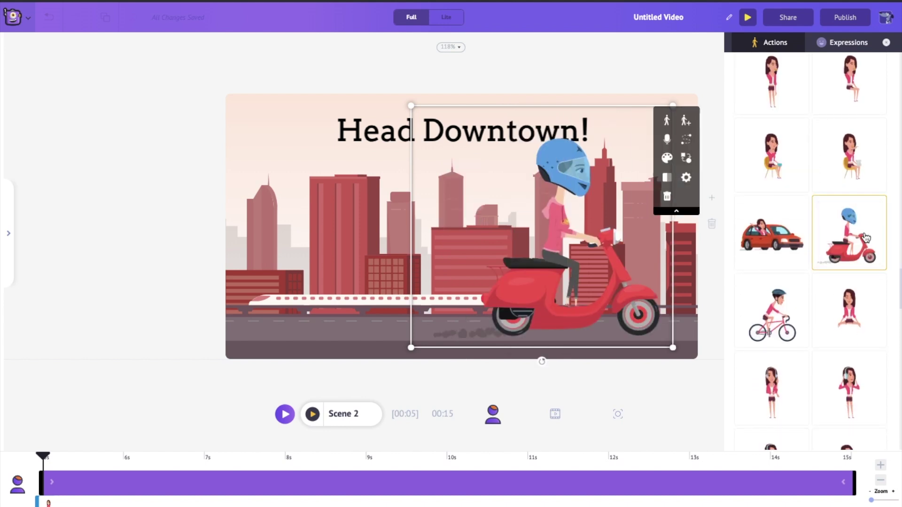
{"action": "left_click", "coordinate": [653, 126]}
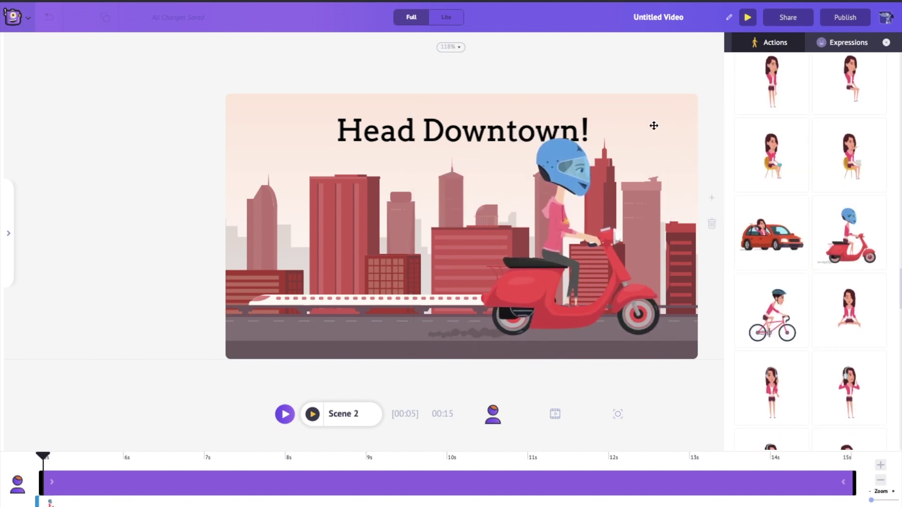
Step: Shrink the scooter rider and place her at road level just outside the canvas's left edge
{"action": "left_click", "coordinate": [504, 318]}
{"action": "left_click_drag", "start_coordinate": [502, 319], "coordinate": [146, 313]}
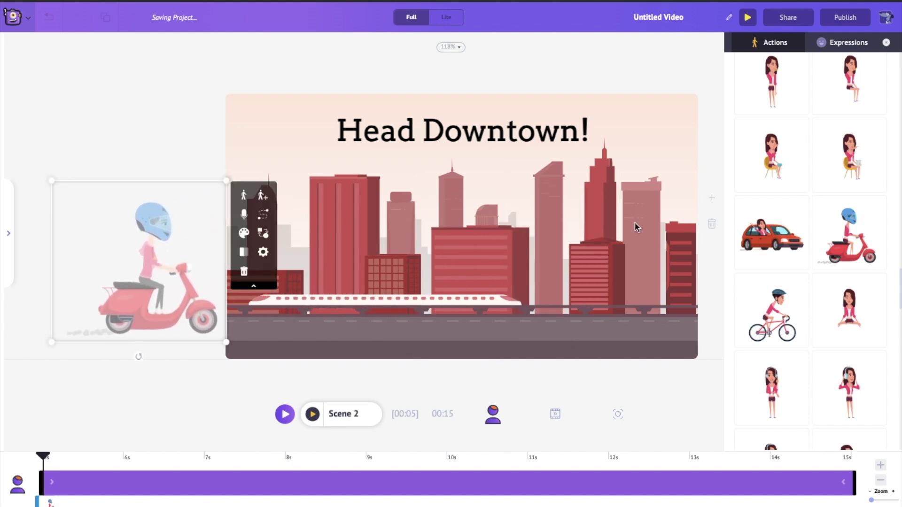
{"action": "left_click", "coordinate": [887, 43]}
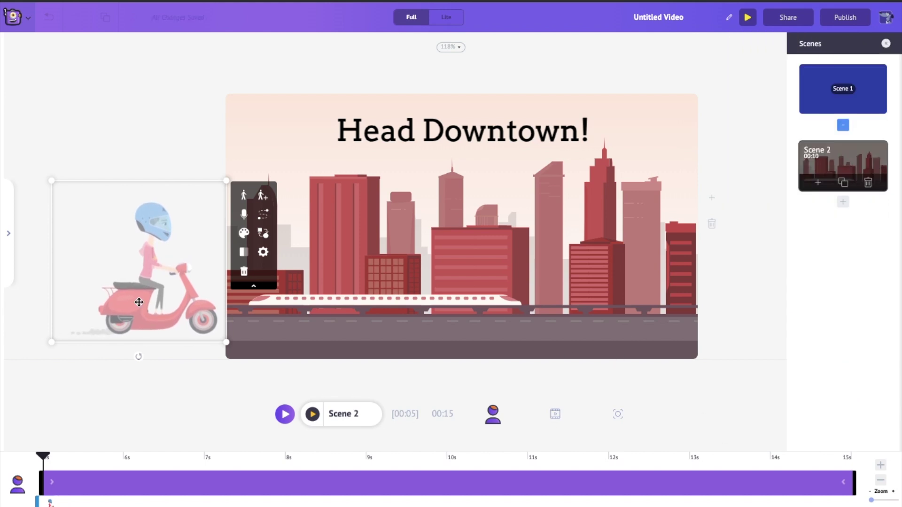
Step: Give the scooter rider a Left to right smart move that ends just outside the canvas's right edge, and apply it
{"action": "left_click", "coordinate": [265, 216]}
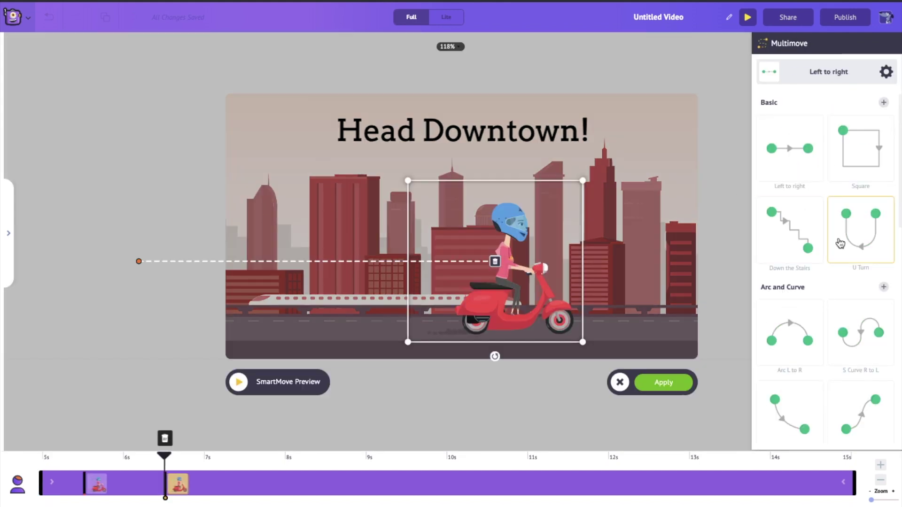
{"action": "scroll", "coordinate": [833, 112], "scroll_direction": "down", "scroll_amount": 10}
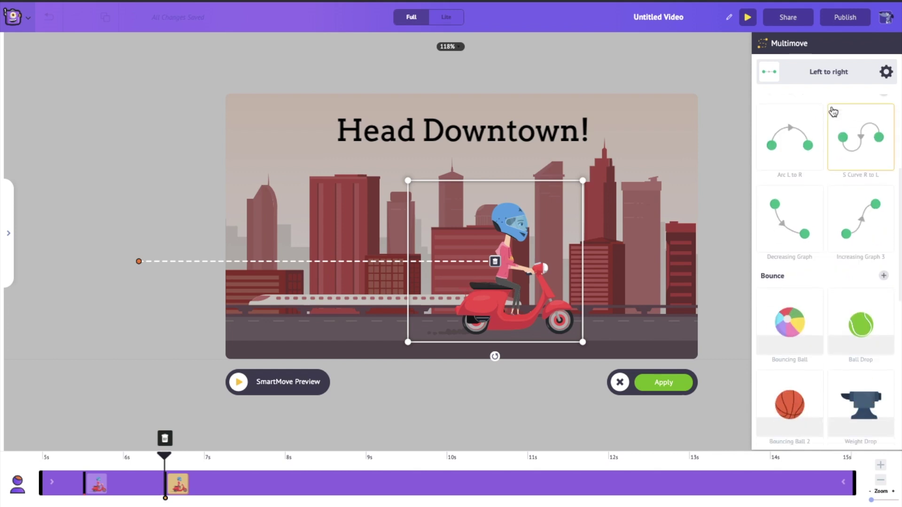
{"action": "scroll", "coordinate": [832, 110], "scroll_direction": "down", "scroll_amount": 3}
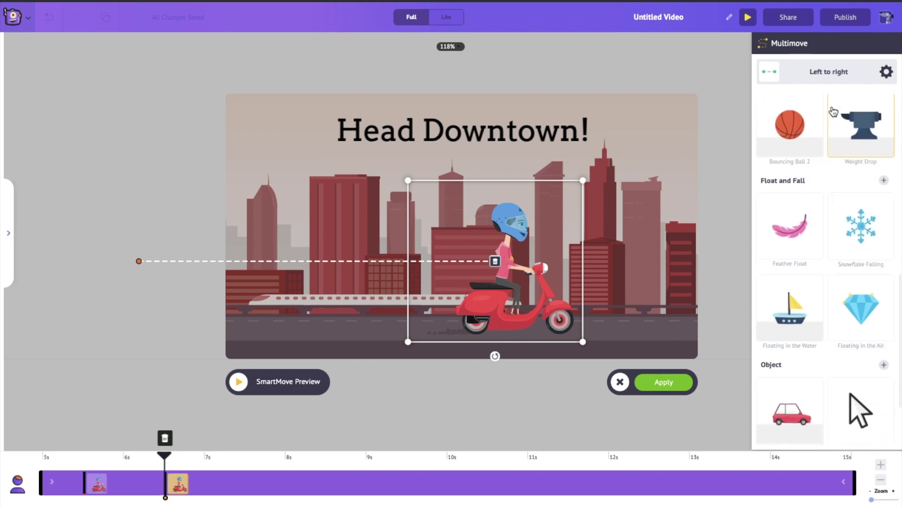
{"action": "scroll", "coordinate": [831, 106], "scroll_direction": "down", "scroll_amount": 1}
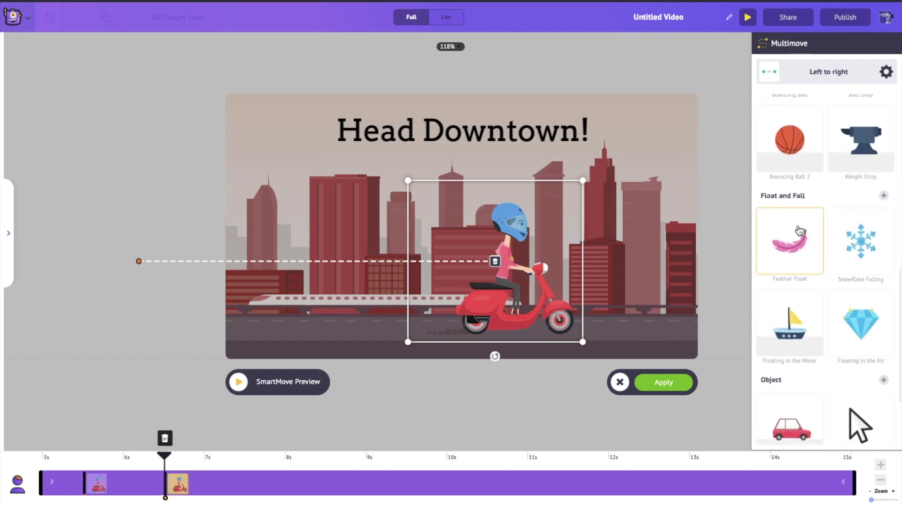
{"action": "scroll", "coordinate": [800, 234], "scroll_direction": "down", "scroll_amount": 1}
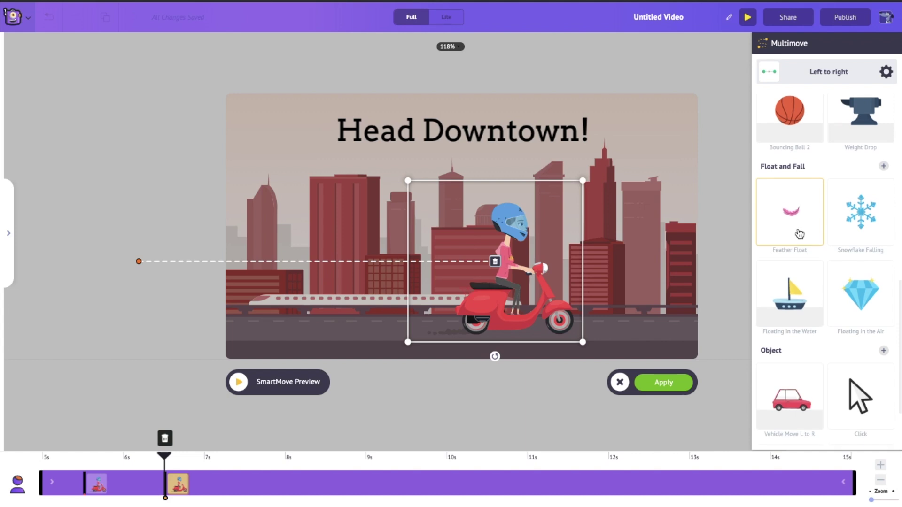
{"action": "scroll", "coordinate": [798, 234], "scroll_direction": "down", "scroll_amount": 1}
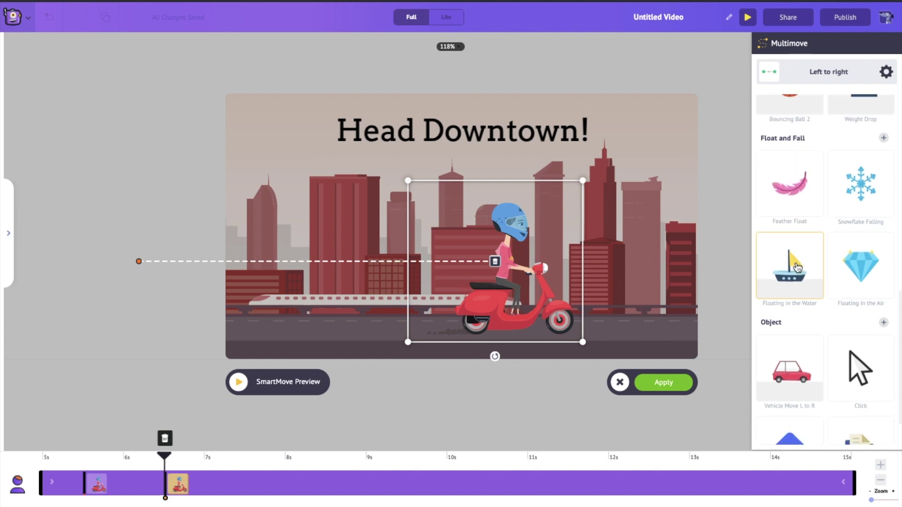
{"action": "left_click_drag", "start_coordinate": [492, 295], "coordinate": [741, 299]}
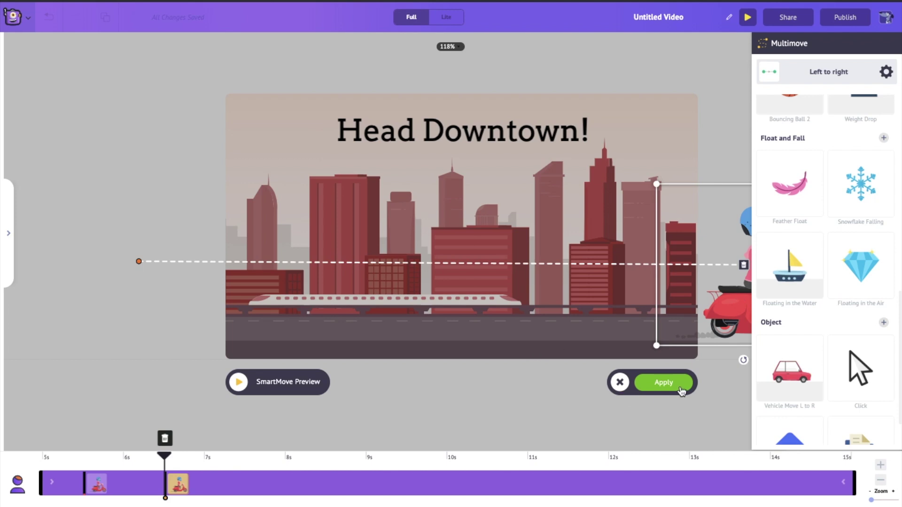
{"action": "left_click", "coordinate": [664, 383]}
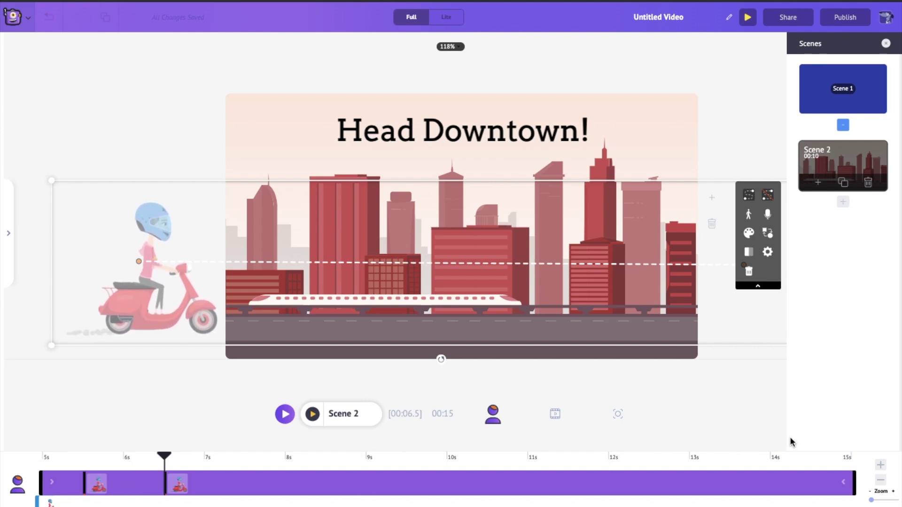
Step: Trim the rider's timeline bar and Scene 2 to end at 10 seconds, with her ride stretched to about 9.4 seconds
{"action": "left_click_drag", "start_coordinate": [759, 495], "coordinate": [451, 484]}
{"action": "left_click_drag", "start_coordinate": [179, 483], "coordinate": [413, 471]}
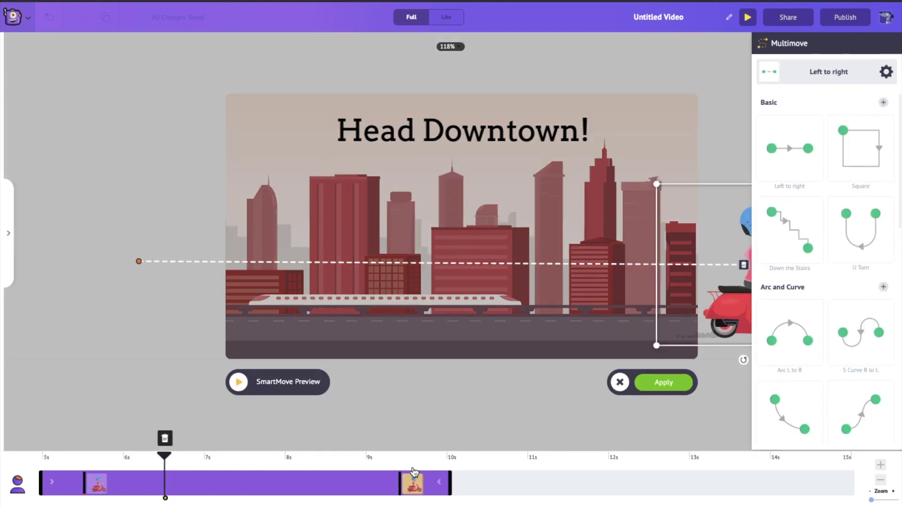
{"action": "left_click", "coordinate": [881, 480]}
{"action": "left_click", "coordinate": [882, 480]}
{"action": "left_click", "coordinate": [312, 420]}
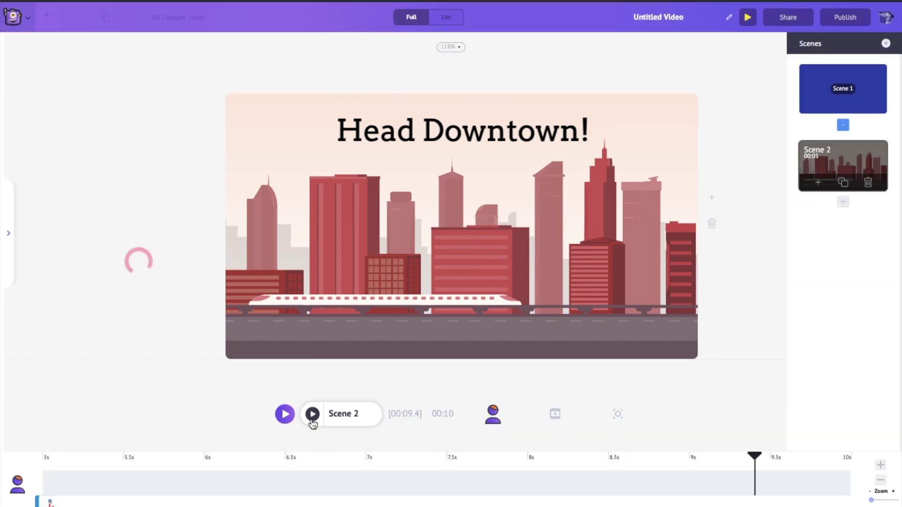
Step: Move the end of the rider's motion to about 9.5 seconds, apply it, and preview Scene 2
{"action": "left_click", "coordinate": [151, 297]}
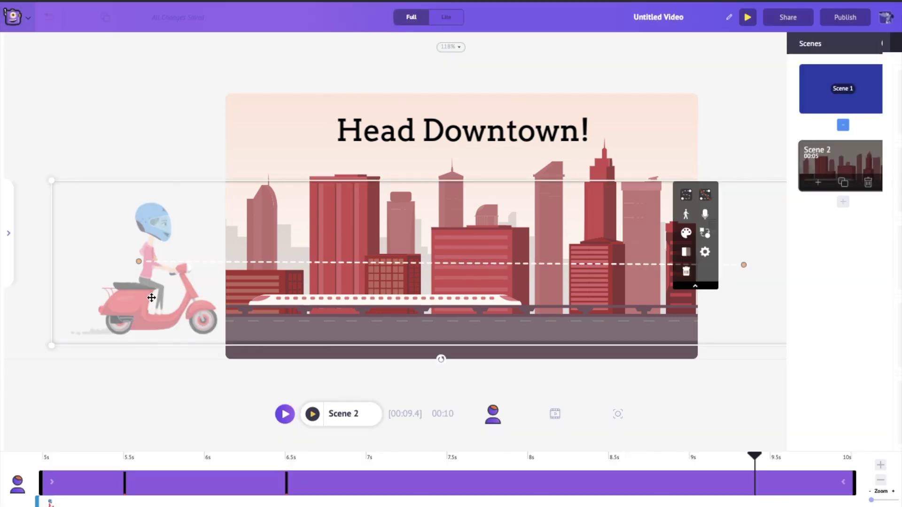
{"action": "left_click", "coordinate": [299, 488]}
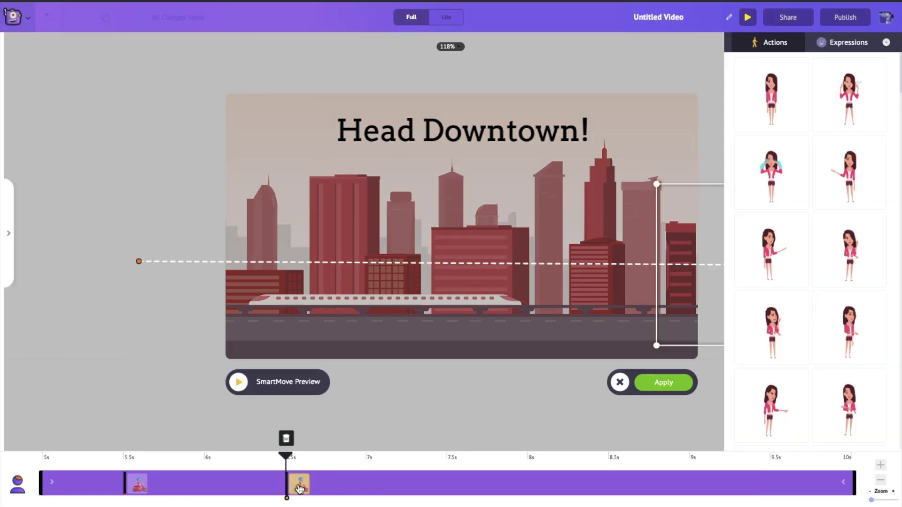
{"action": "left_click_drag", "start_coordinate": [303, 486], "coordinate": [783, 486]}
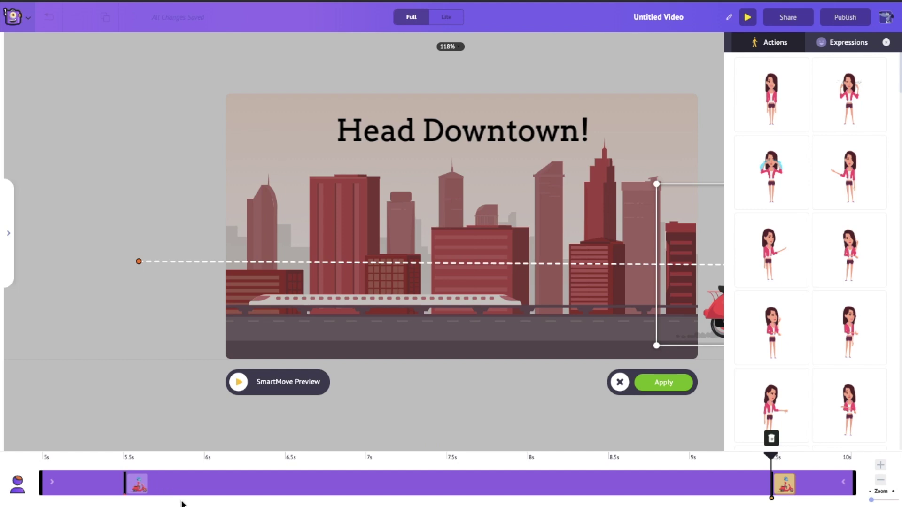
{"action": "left_click", "coordinate": [656, 388]}
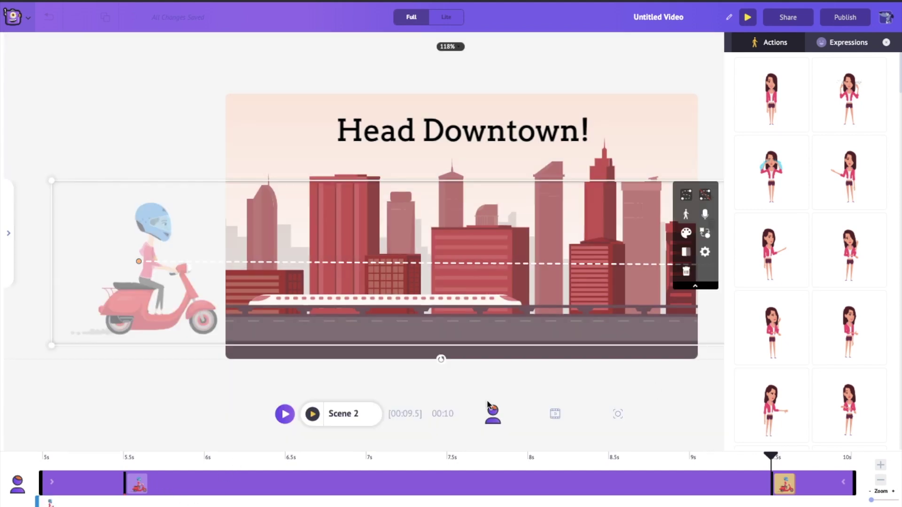
{"action": "left_click", "coordinate": [314, 416]}
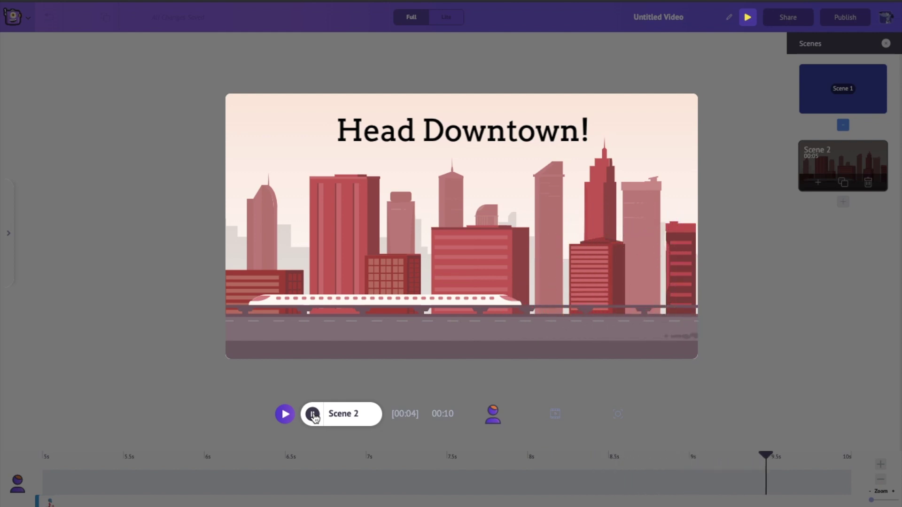
{"action": "left_click", "coordinate": [313, 415]}
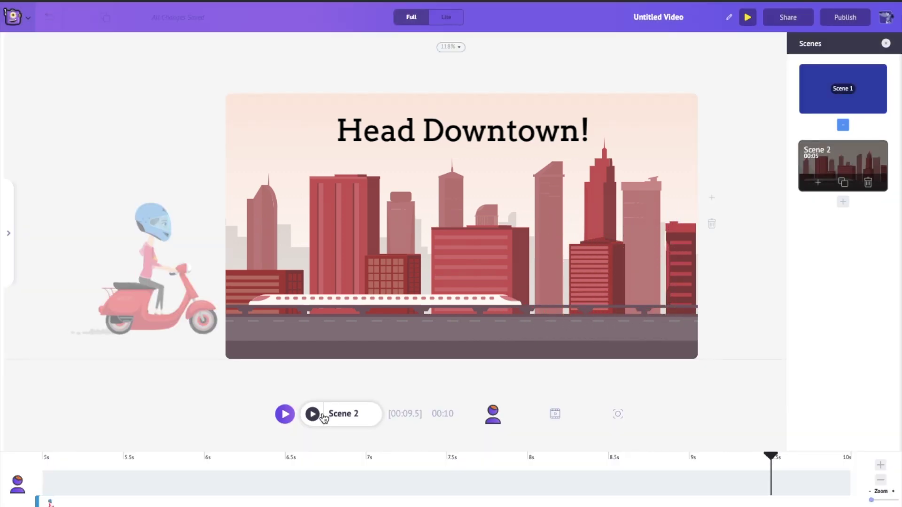
Step: Add Scene 3 and give it the Business storefront background with the red awning and blank oval sign
{"action": "left_click", "coordinate": [846, 205]}
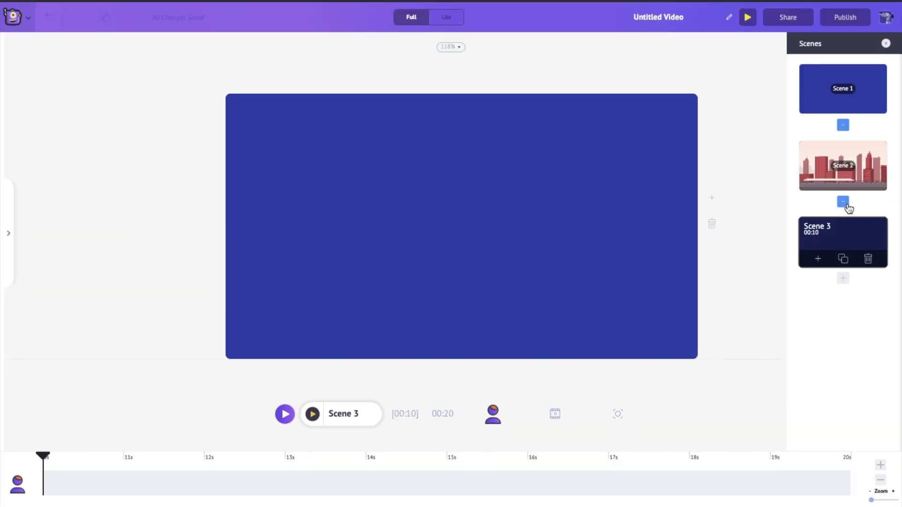
{"action": "left_click", "coordinate": [10, 236]}
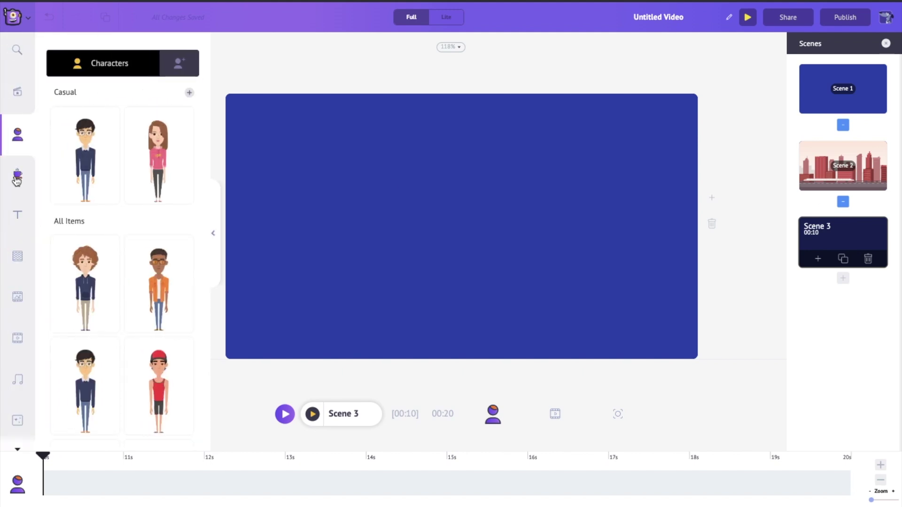
{"action": "left_click", "coordinate": [20, 259]}
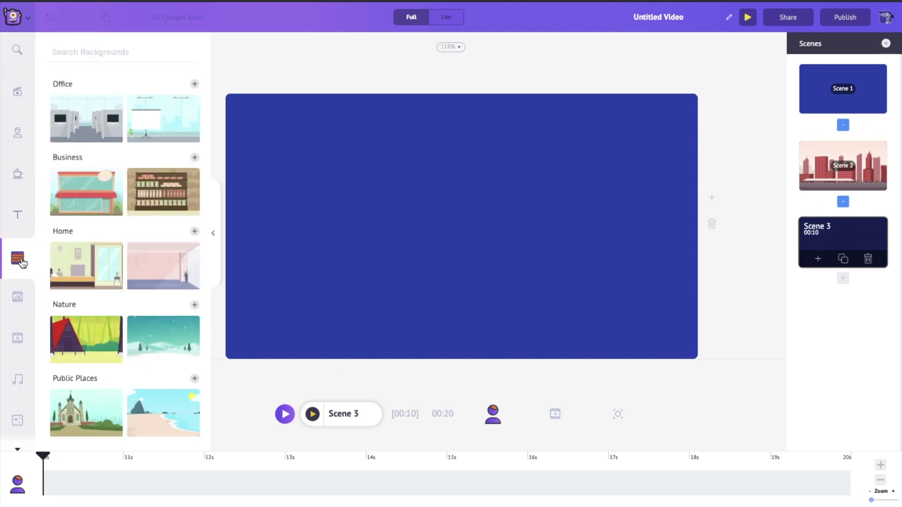
{"action": "left_click", "coordinate": [75, 203]}
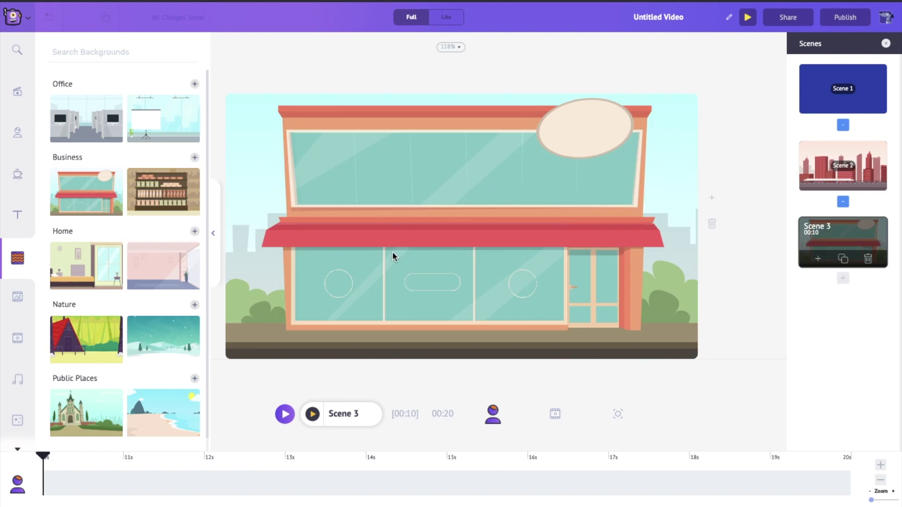
Step: Search the properties for "coffe", add the steaming yellow cup, and fit it inside the storefront's oval sign
{"action": "left_click", "coordinate": [19, 182]}
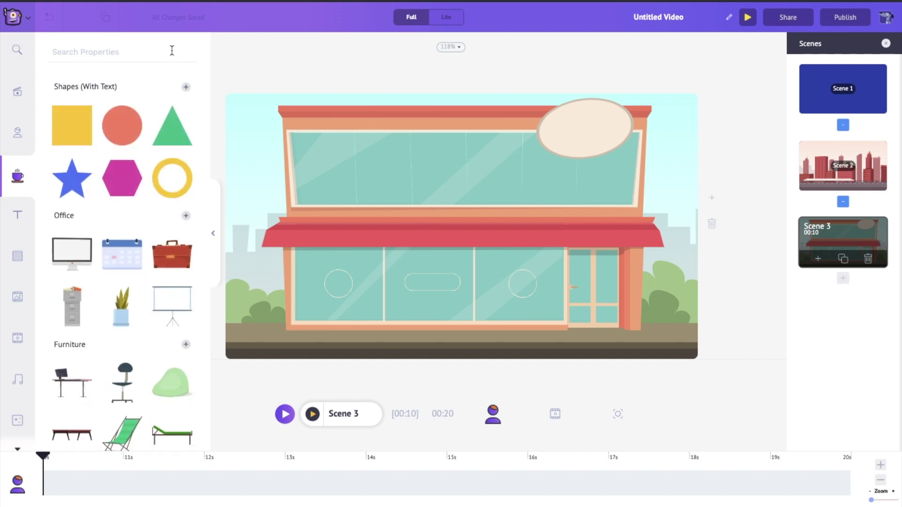
{"action": "left_click", "coordinate": [131, 52]}
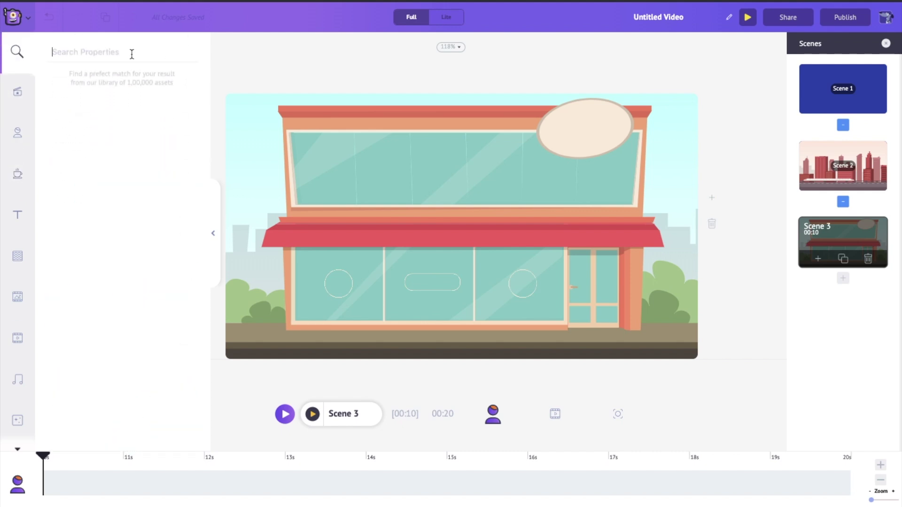
{"action": "type", "text": "coffe"}
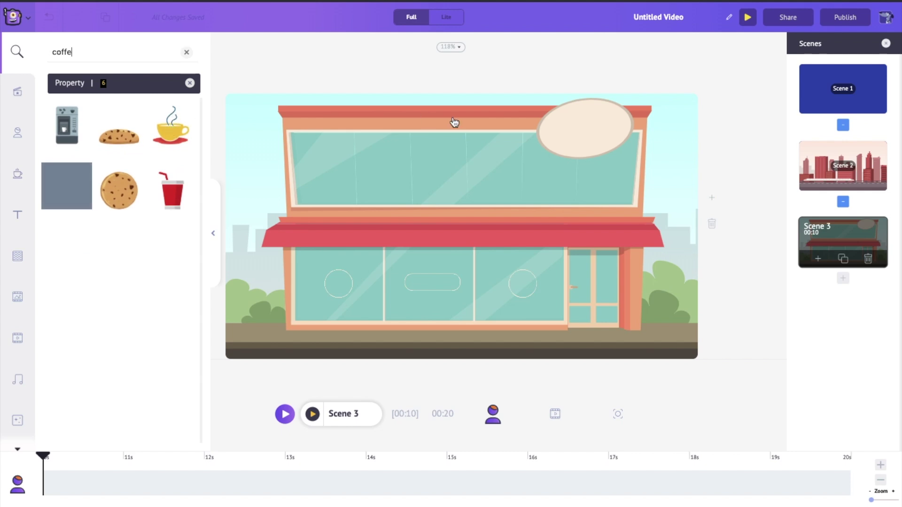
{"action": "left_click", "coordinate": [175, 128]}
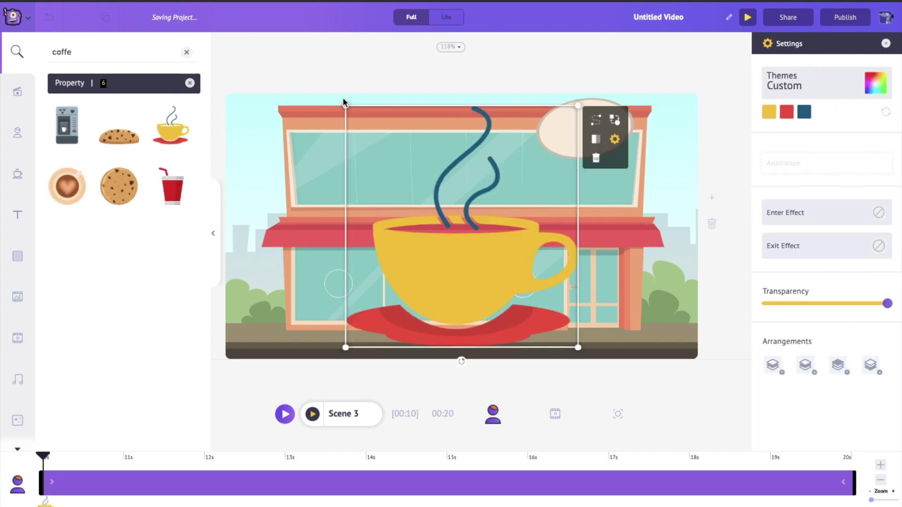
{"action": "left_click_drag", "start_coordinate": [346, 105], "coordinate": [503, 269]}
{"action": "left_click_drag", "start_coordinate": [545, 325], "coordinate": [603, 127]}
{"action": "left_click_drag", "start_coordinate": [548, 82], "coordinate": [577, 139]}
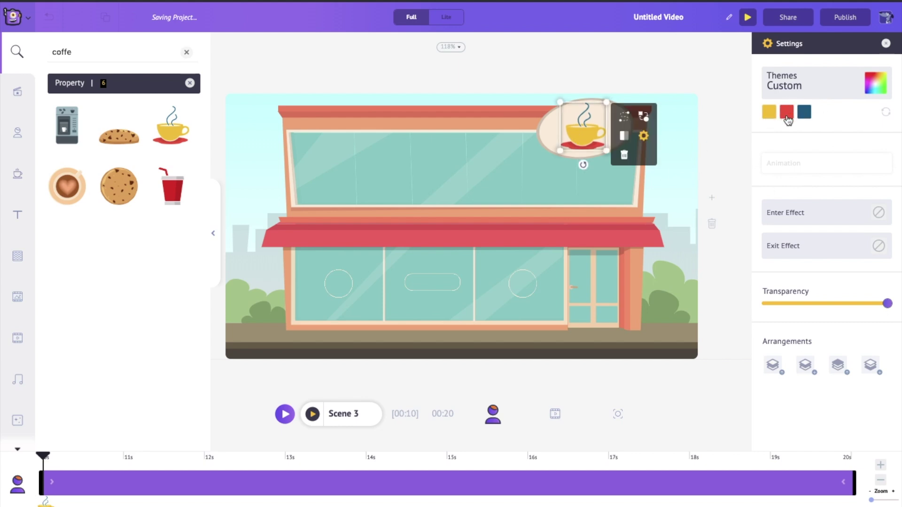
Step: Try light blue as the coffee cup's color and return it to golden yellow
{"action": "left_click", "coordinate": [769, 115]}
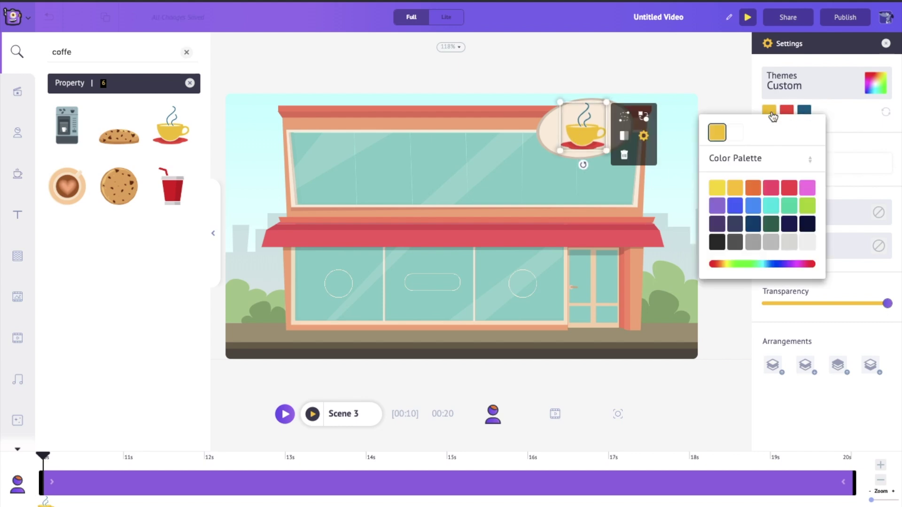
{"action": "left_click", "coordinate": [758, 209]}
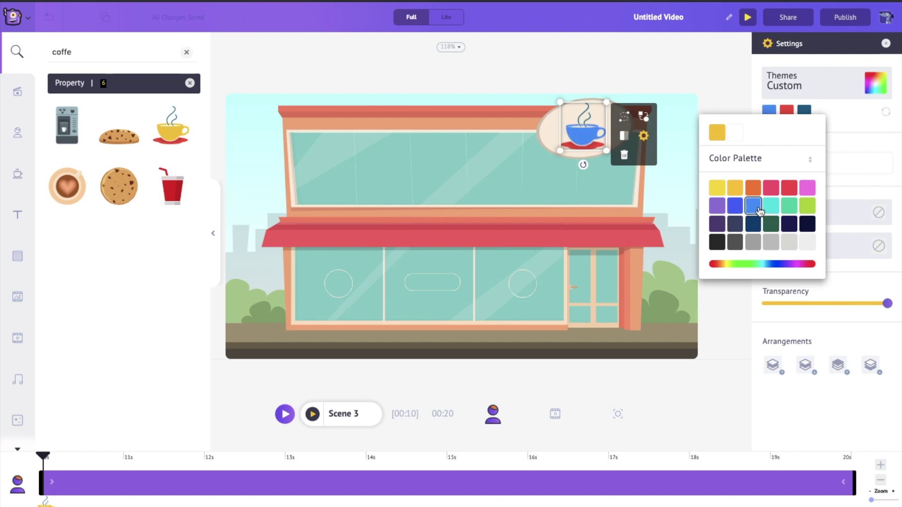
{"action": "left_click", "coordinate": [734, 189]}
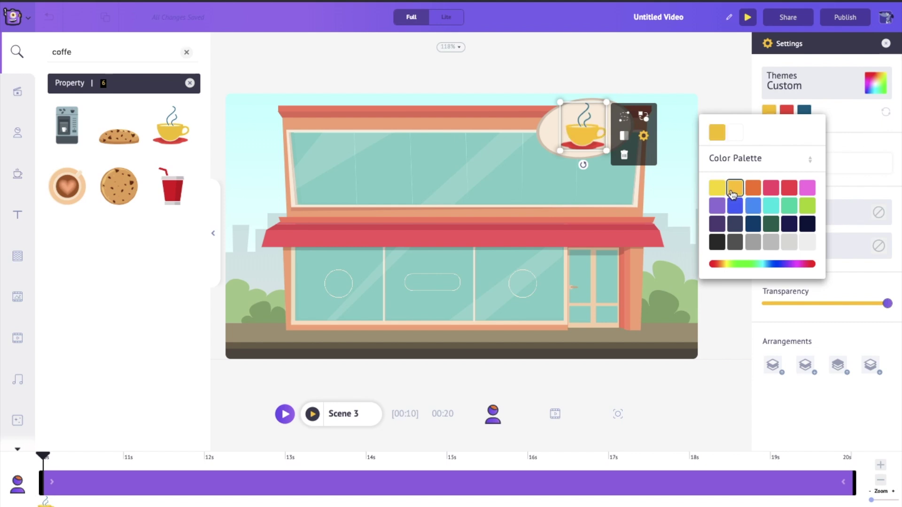
{"action": "left_click", "coordinate": [687, 77]}
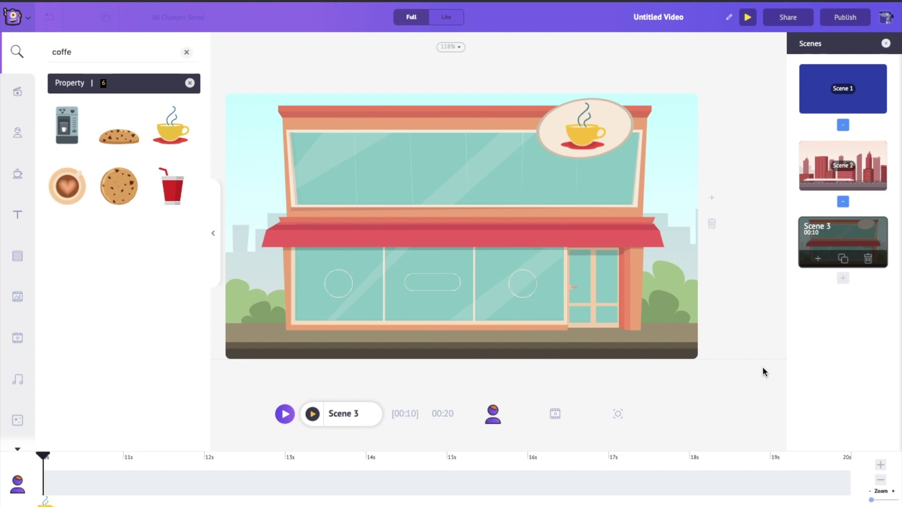
Step: Shorten Scene 3 to 5 seconds
{"action": "left_click", "coordinate": [881, 482]}
{"action": "left_click", "coordinate": [881, 482]}
{"action": "left_click", "coordinate": [880, 481]}
{"action": "left_click", "coordinate": [881, 481]}
{"action": "left_click", "coordinate": [880, 482]}
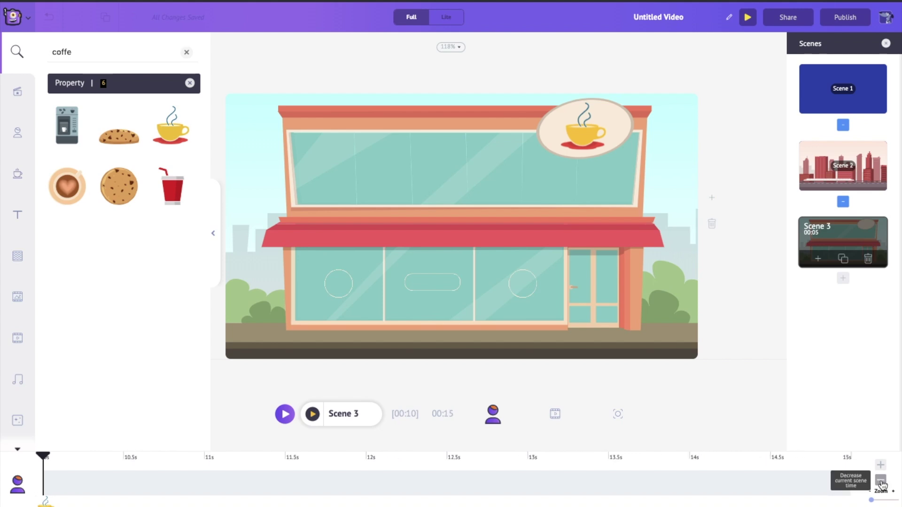
Step: Add the casual woman in the pink hoodie to Scene 3 and collapse the character library
{"action": "left_click", "coordinate": [20, 135]}
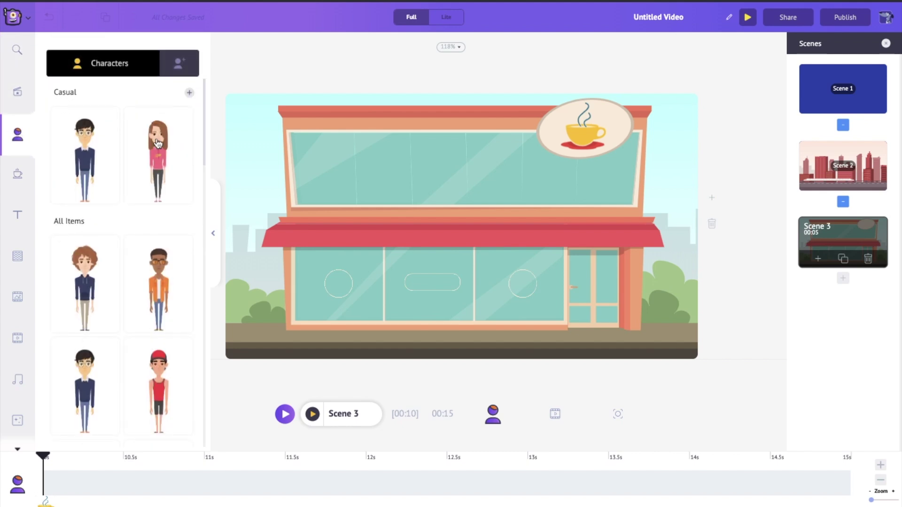
{"action": "left_click", "coordinate": [158, 142]}
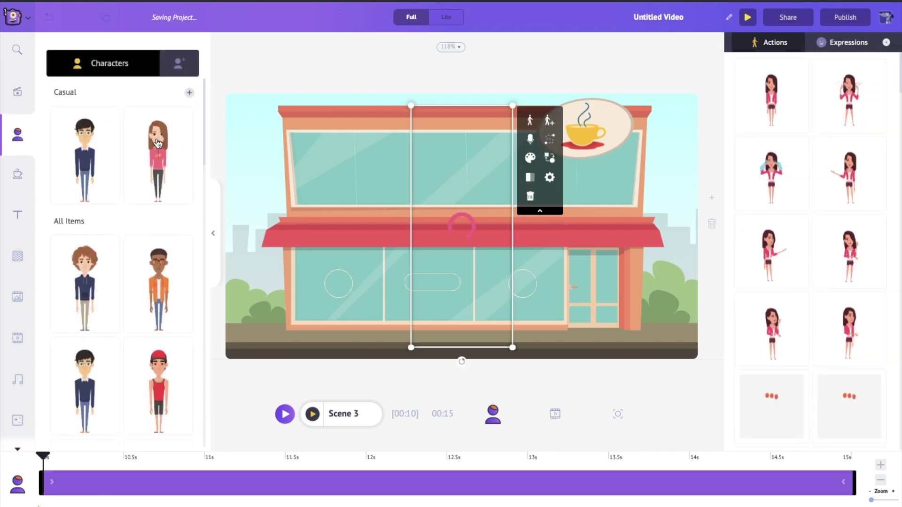
{"action": "left_click", "coordinate": [217, 236]}
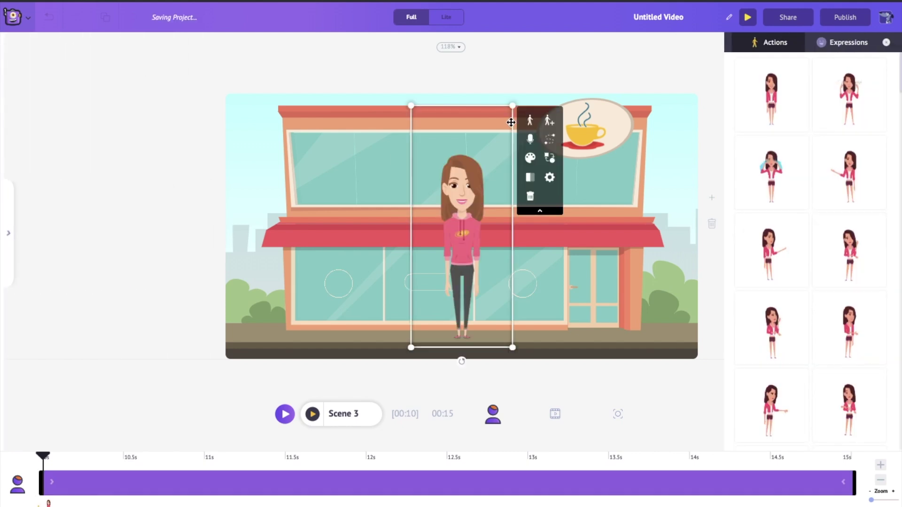
Step: Give the woman in the pink hoodie the side-view walking action
{"action": "scroll", "coordinate": [777, 218], "scroll_direction": "down", "scroll_amount": 5}
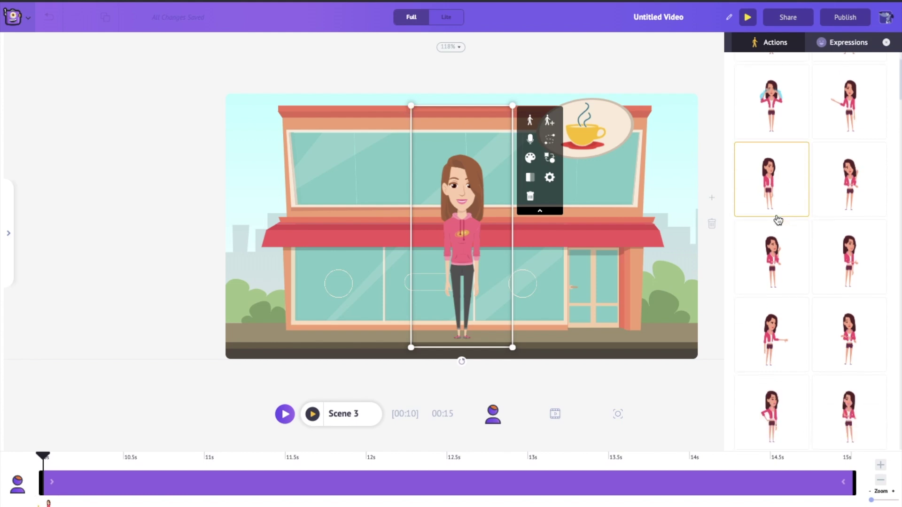
{"action": "scroll", "coordinate": [778, 219], "scroll_direction": "down", "scroll_amount": 7}
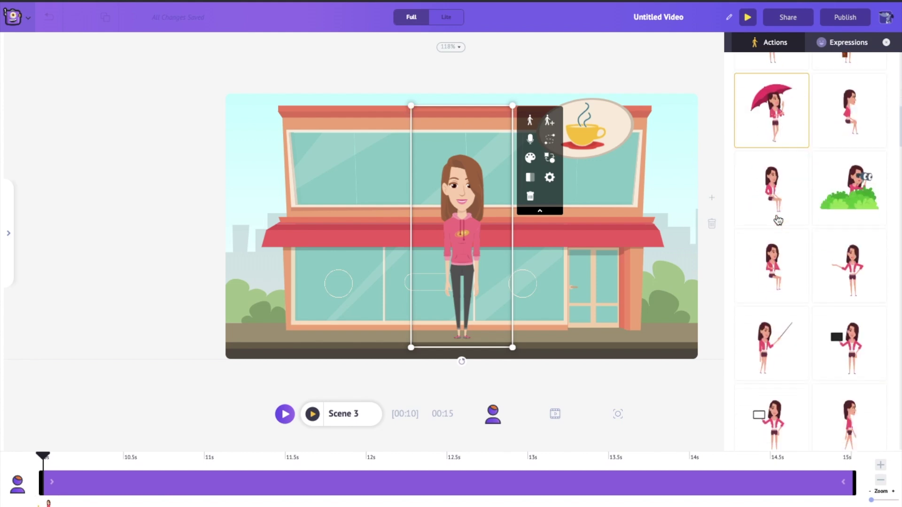
{"action": "scroll", "coordinate": [778, 219], "scroll_direction": "down", "scroll_amount": 2}
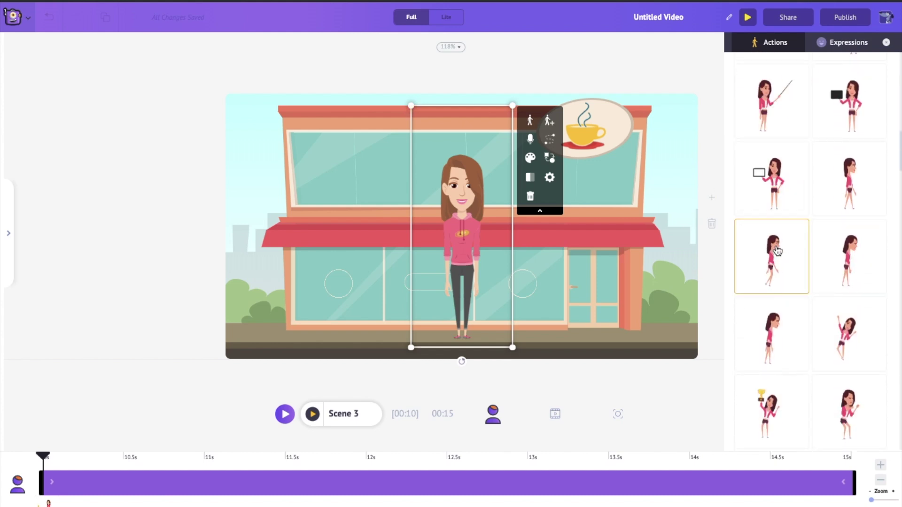
{"action": "left_click", "coordinate": [832, 198]}
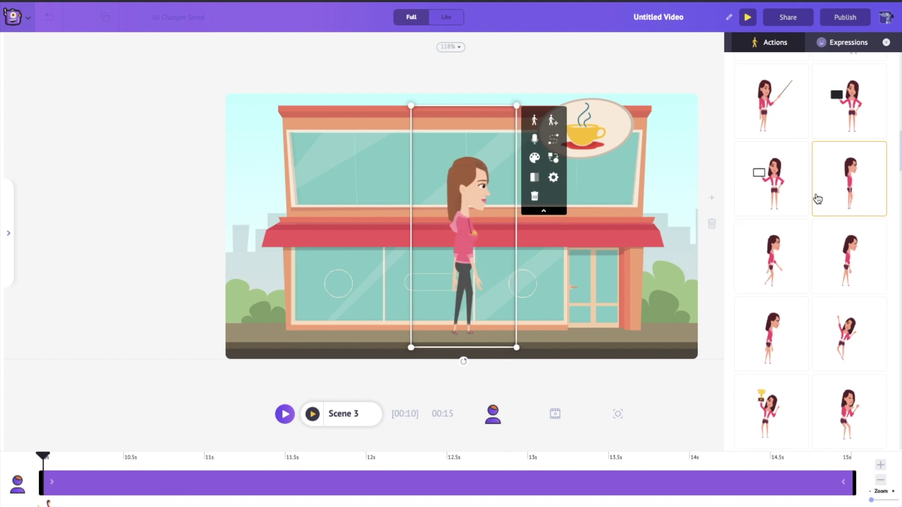
Step: Scale the walking woman down, flip her to face left, and place her just outside the scene's right edge
{"action": "left_click_drag", "start_coordinate": [411, 104], "coordinate": [469, 183]}
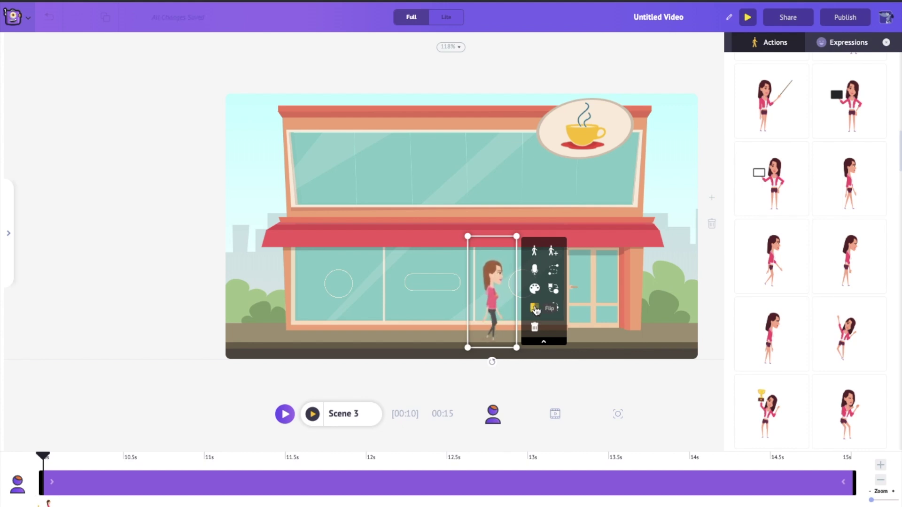
{"action": "left_click_drag", "start_coordinate": [642, 294], "coordinate": [715, 290]}
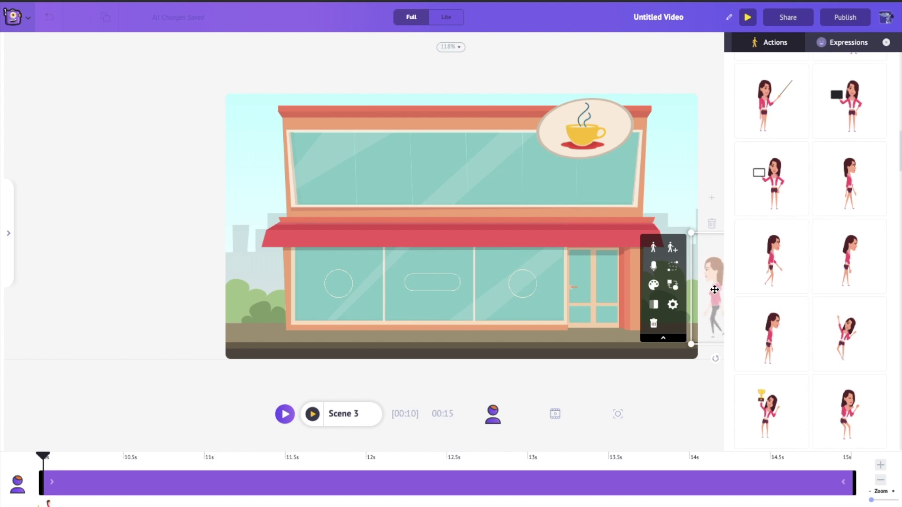
Step: Start an action sequence for the woman and add the standing, hand-waving action as its second action
{"action": "left_click", "coordinate": [671, 247]}
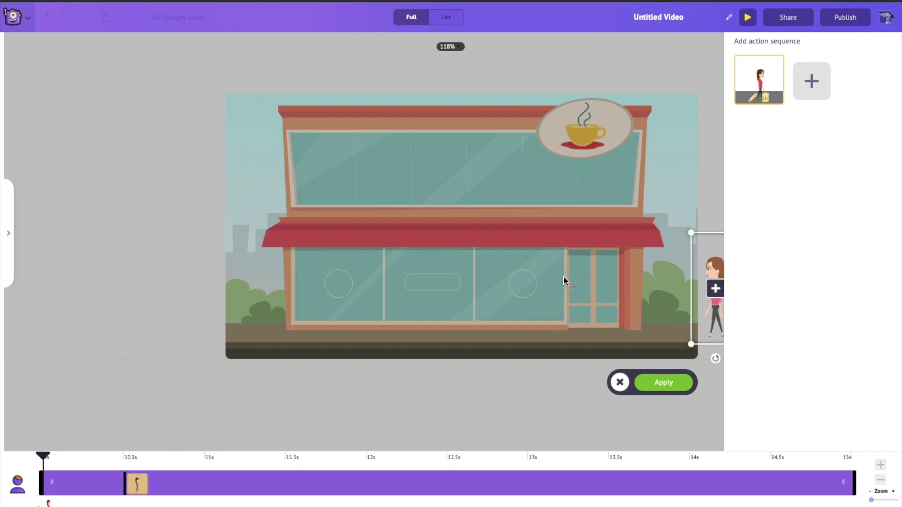
{"action": "left_click", "coordinate": [812, 82]}
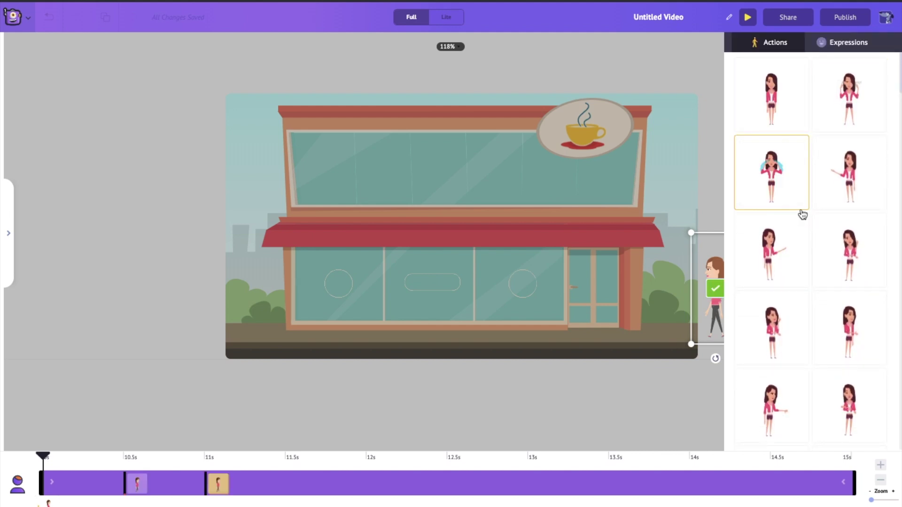
{"action": "scroll", "coordinate": [800, 212], "scroll_direction": "down", "scroll_amount": 5}
{"action": "scroll", "coordinate": [802, 215], "scroll_direction": "down", "scroll_amount": 5}
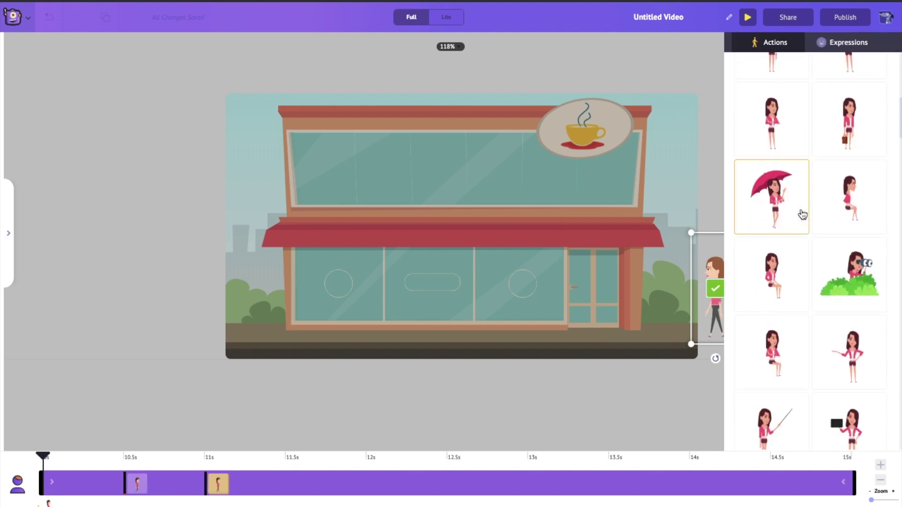
{"action": "scroll", "coordinate": [802, 215], "scroll_direction": "down", "scroll_amount": 3}
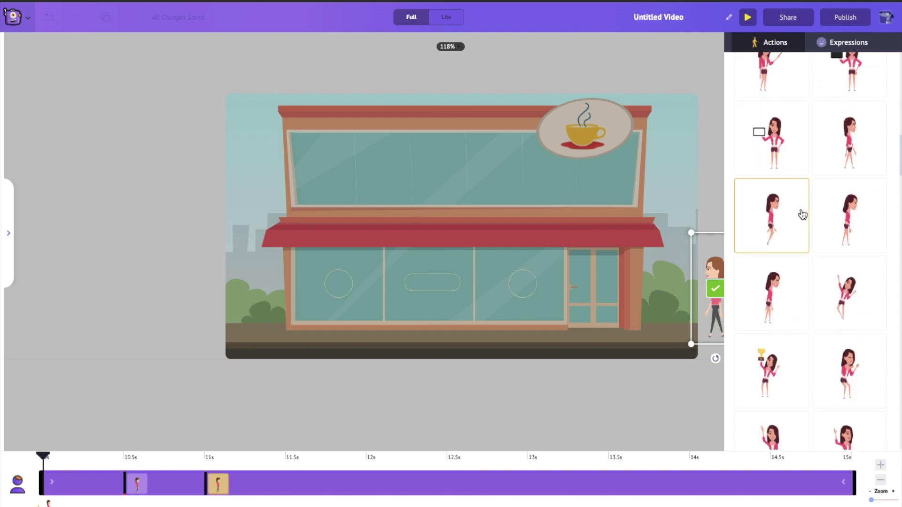
{"action": "scroll", "coordinate": [803, 214], "scroll_direction": "down", "scroll_amount": 3}
{"action": "left_click", "coordinate": [780, 334]}
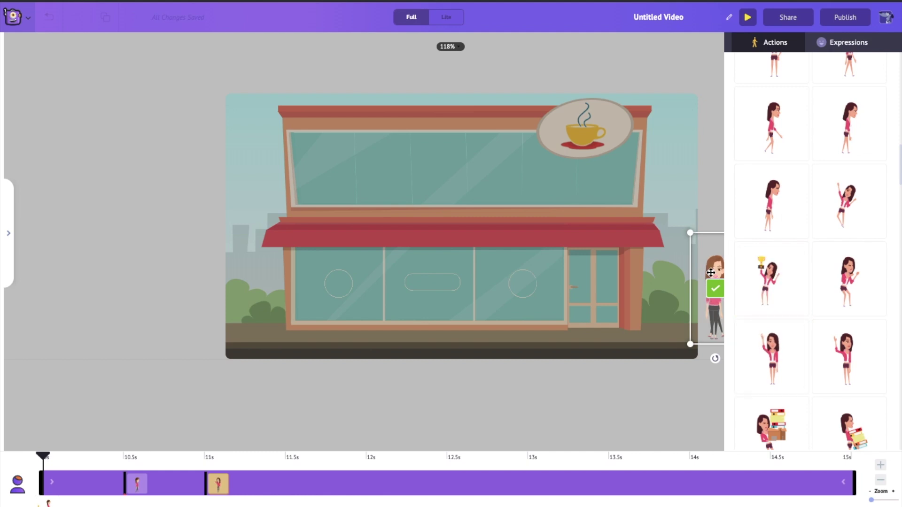
Step: Place the waving pose in front of the shop window beside the door and apply the action sequence
{"action": "left_click_drag", "start_coordinate": [678, 271], "coordinate": [540, 276]}
{"action": "left_click", "coordinate": [543, 291]}
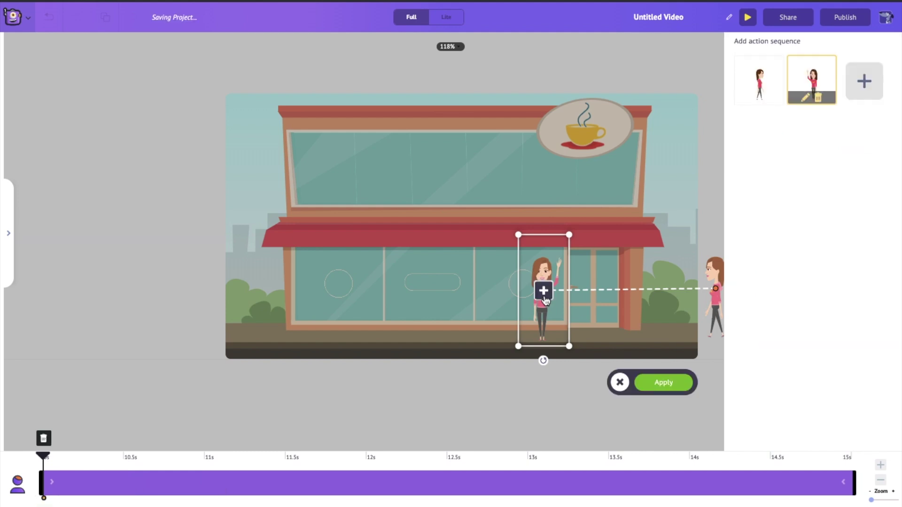
{"action": "left_click", "coordinate": [679, 383]}
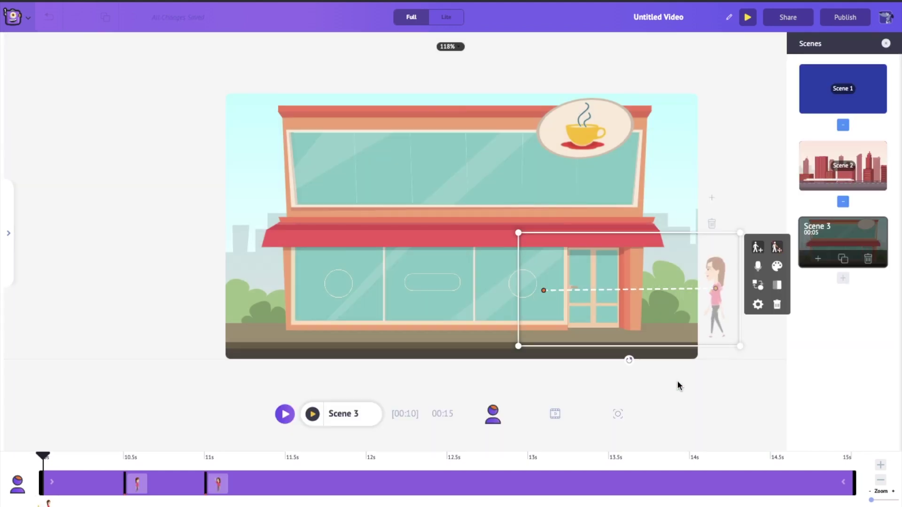
Step: Move the waving action to 14 s on the timeline, apply the change, and preview Scene 3
{"action": "left_click", "coordinate": [220, 489]}
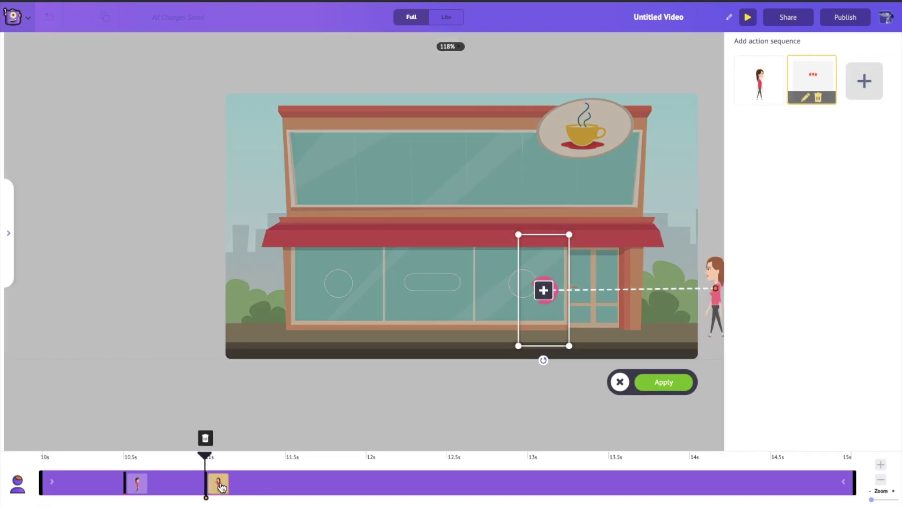
{"action": "left_click_drag", "start_coordinate": [220, 489], "coordinate": [700, 485]}
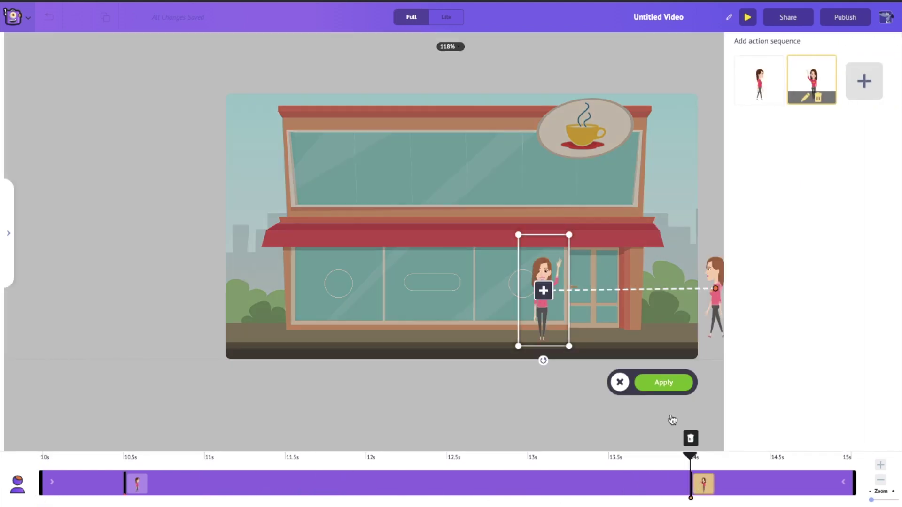
{"action": "left_click", "coordinate": [654, 387]}
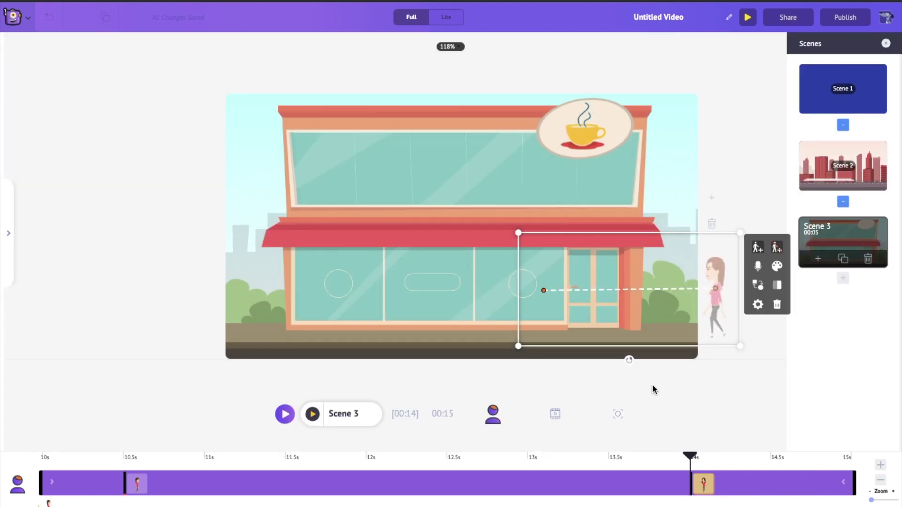
{"action": "left_click", "coordinate": [313, 415]}
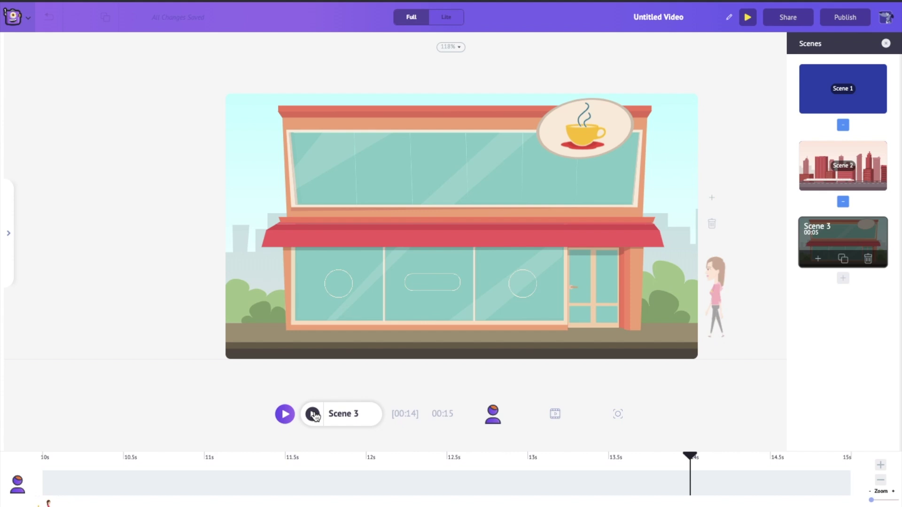
Step: Add Scene 4 and insert the "Be led by the dreams in your heart" text template
{"action": "left_click", "coordinate": [844, 280]}
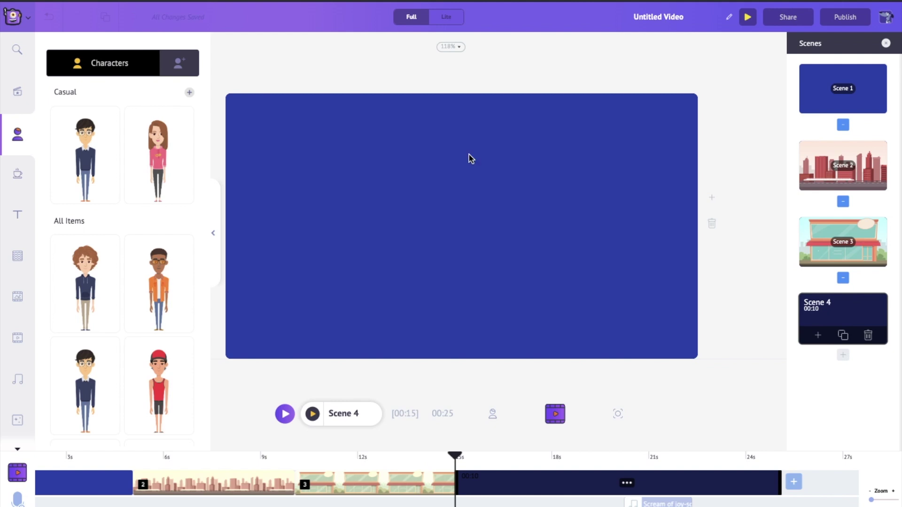
{"action": "left_click", "coordinate": [17, 216]}
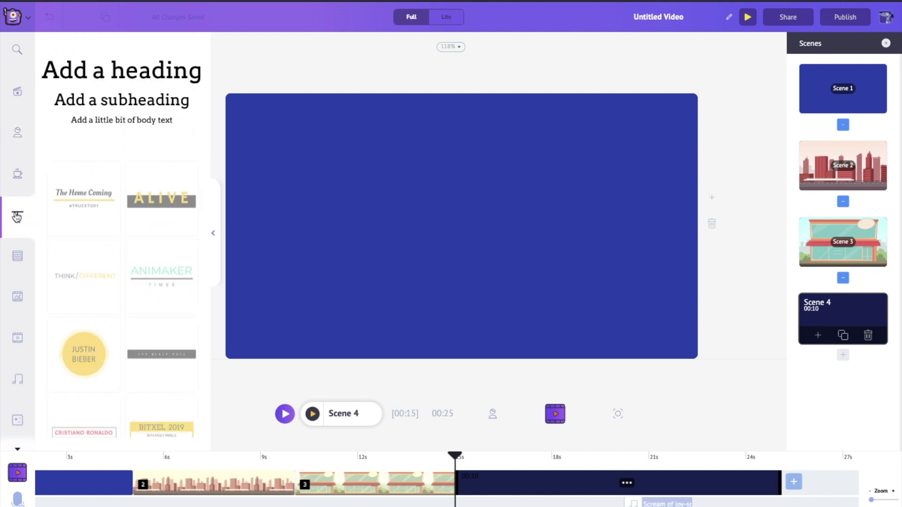
{"action": "scroll", "coordinate": [182, 278], "scroll_direction": "down", "scroll_amount": 3}
{"action": "scroll", "coordinate": [182, 278], "scroll_direction": "down", "scroll_amount": 11}
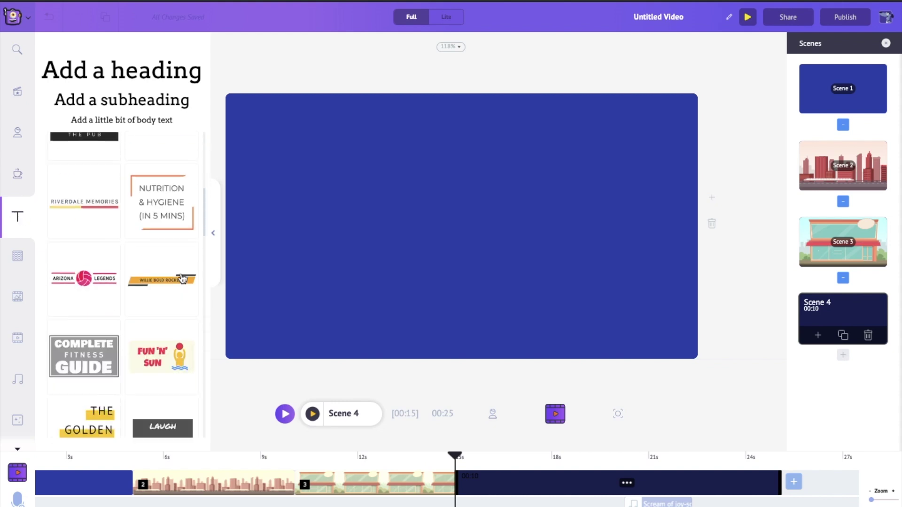
{"action": "scroll", "coordinate": [182, 279], "scroll_direction": "down", "scroll_amount": 2}
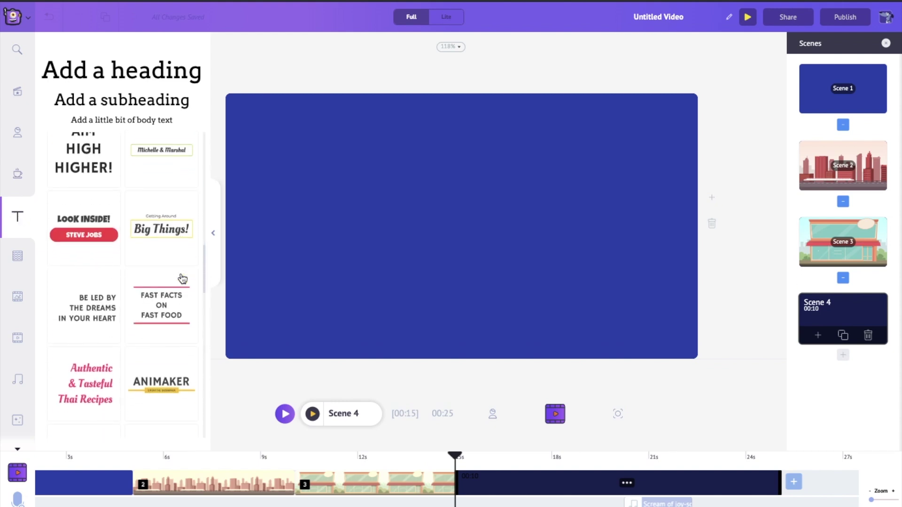
{"action": "left_click", "coordinate": [106, 303]}
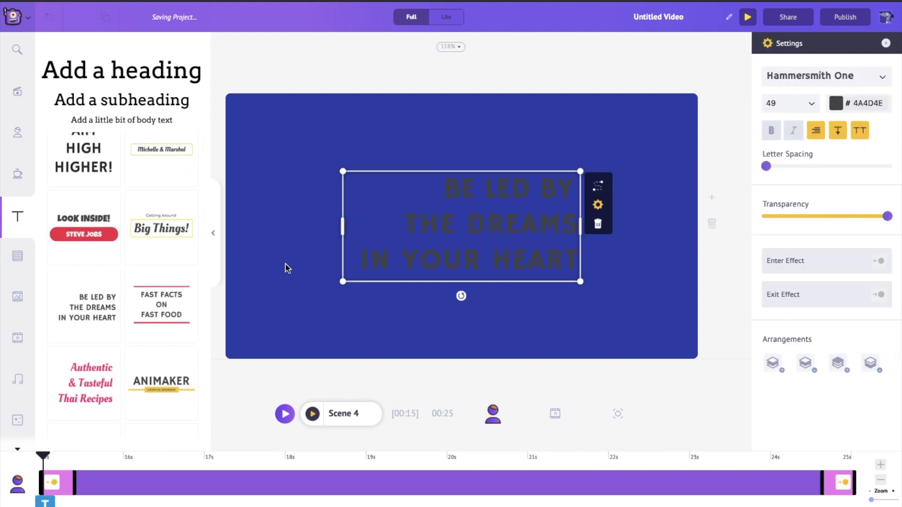
Step: Center-align the template text and color it near-white, #EFEFEF
{"action": "left_click", "coordinate": [817, 134]}
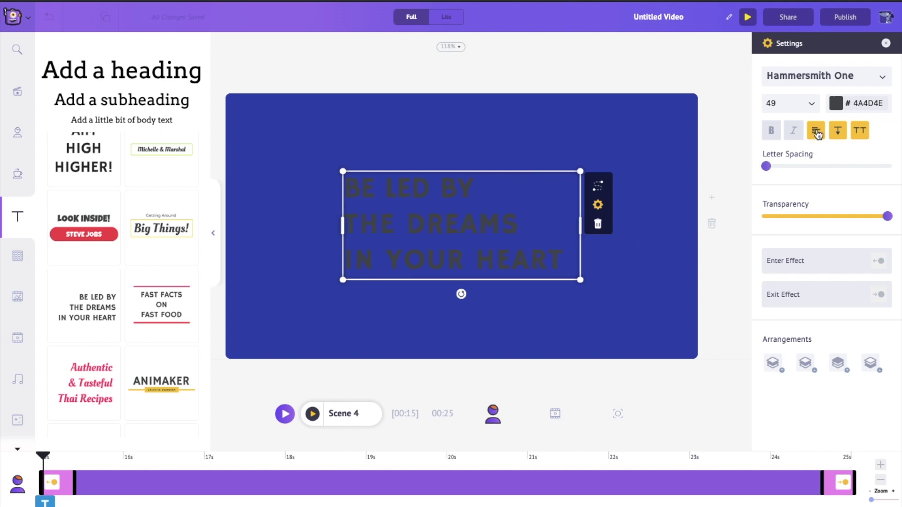
{"action": "left_click", "coordinate": [837, 103]}
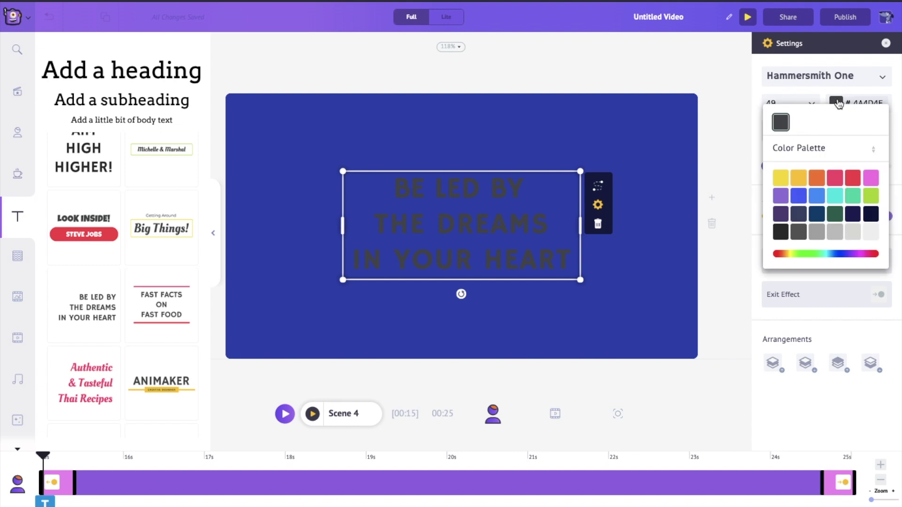
{"action": "left_click", "coordinate": [871, 232]}
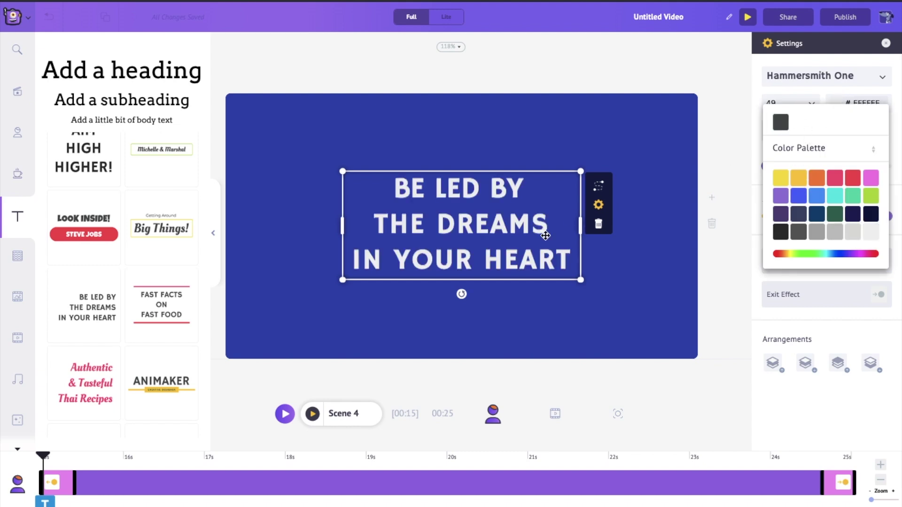
Step: Replace the template wording with "HEAD OVER TO SANTA'S BISTRO" and center the text vertically in the scene
{"action": "double_click", "coordinate": [505, 229]}
{"action": "type", "text": "H"}
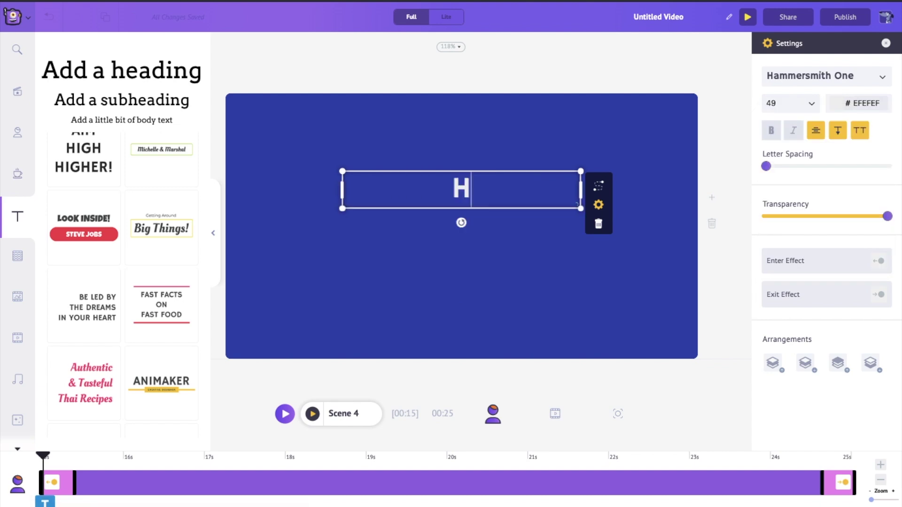
{"action": "type", "text": "EAD OVER"}
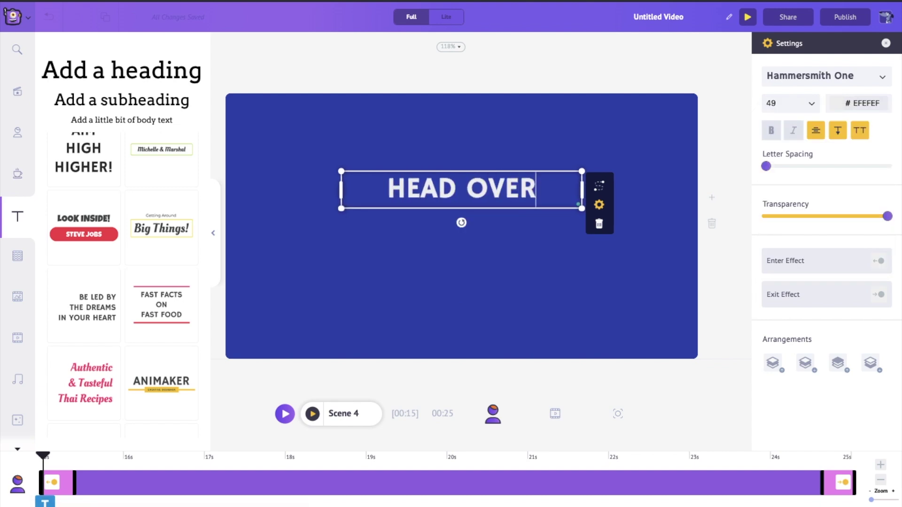
{"action": "type", "text": " TO SAN"}
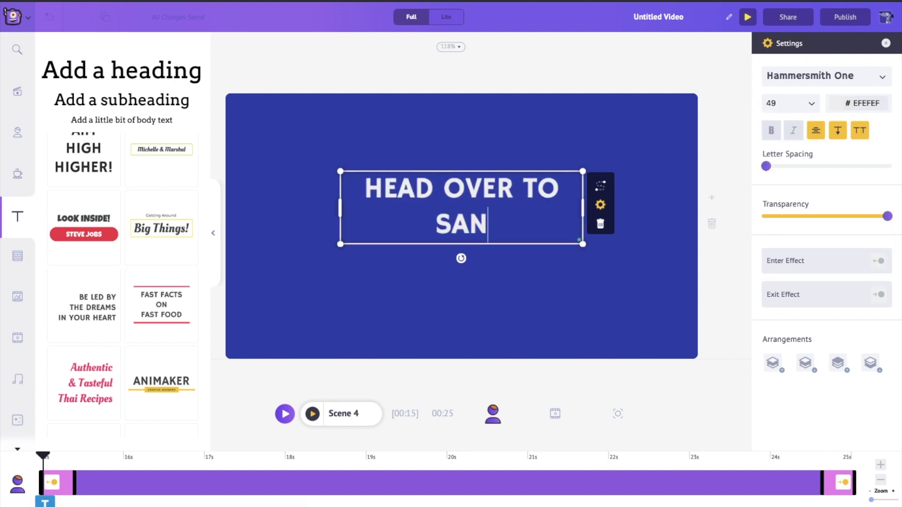
{"action": "type", "text": "TA'S "}
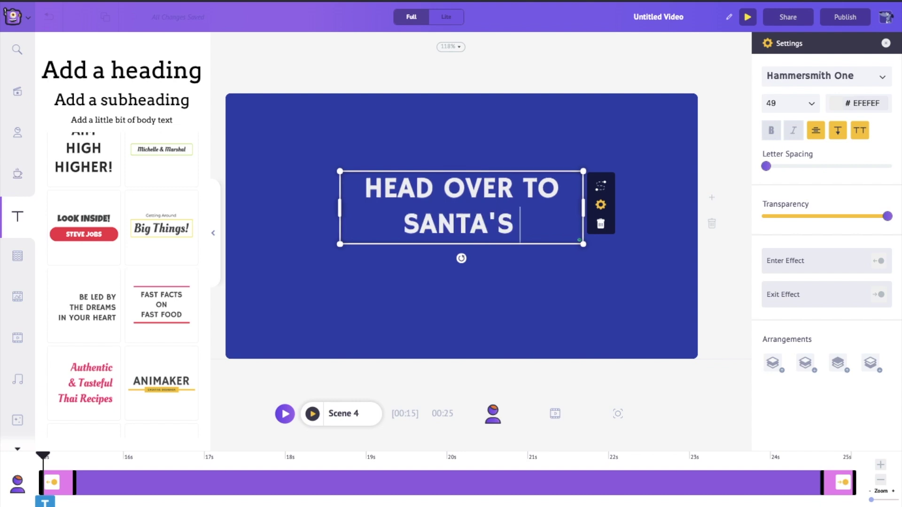
{"action": "type", "text": "BISTRO"}
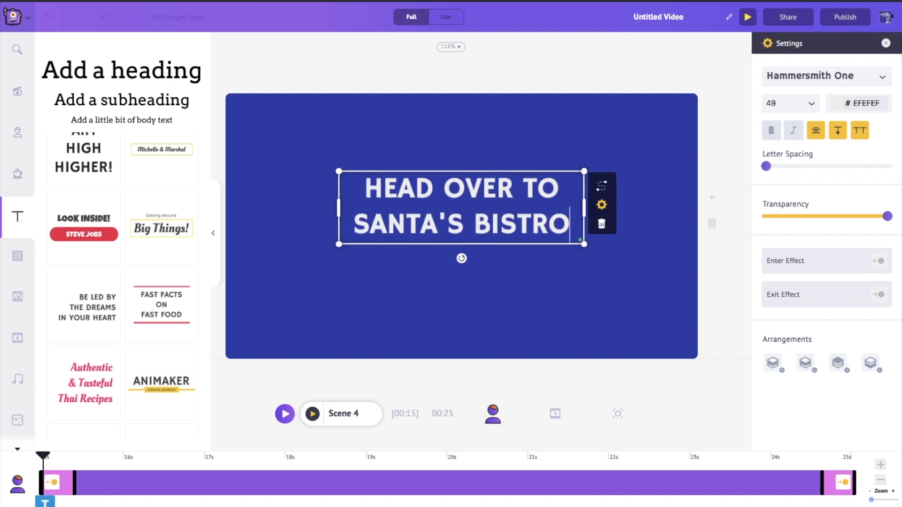
{"action": "left_click_drag", "start_coordinate": [529, 170], "coordinate": [527, 189]}
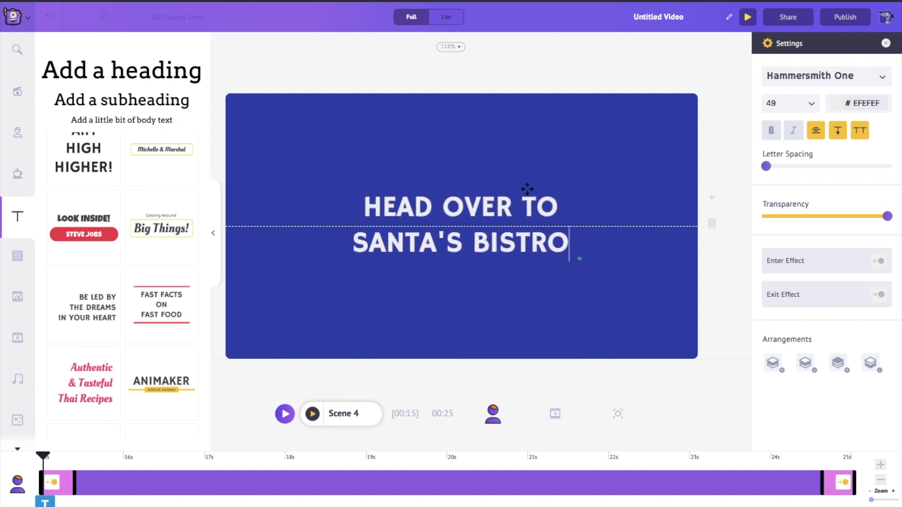
{"action": "left_click", "coordinate": [562, 133]}
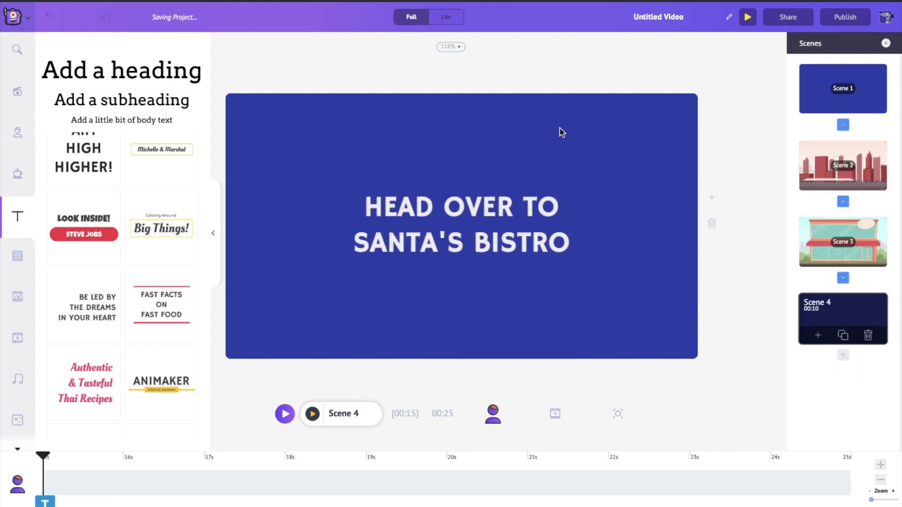
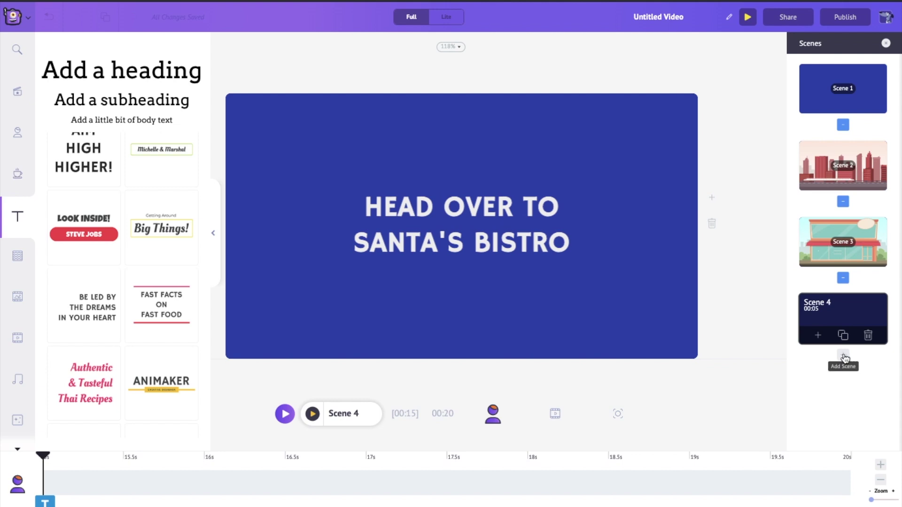
Step: Add Scene 5 and give it the pink room with a potted plant from the Home backgrounds
{"action": "left_click", "coordinate": [844, 357]}
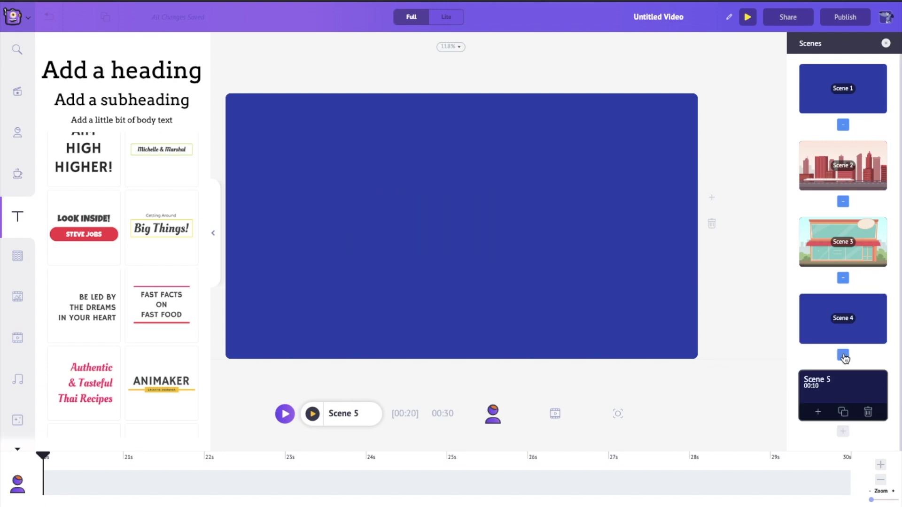
{"action": "left_click", "coordinate": [24, 260]}
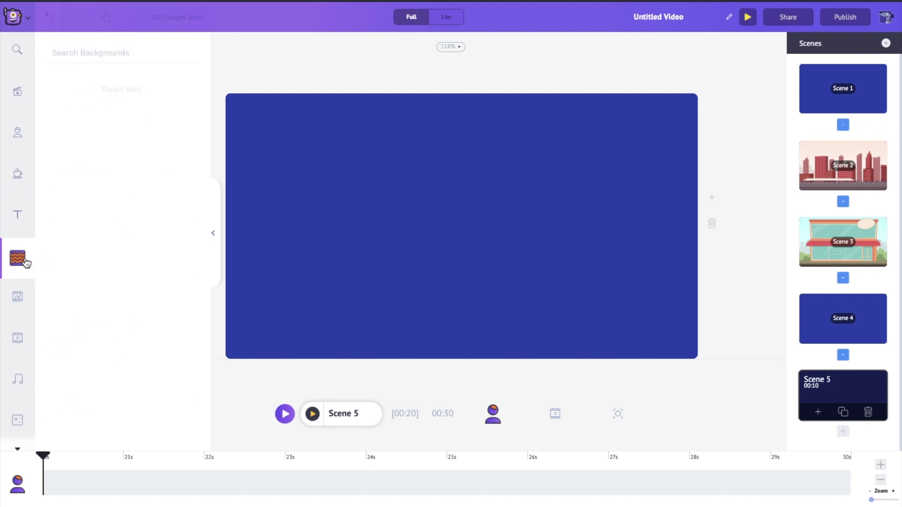
{"action": "left_click", "coordinate": [190, 270]}
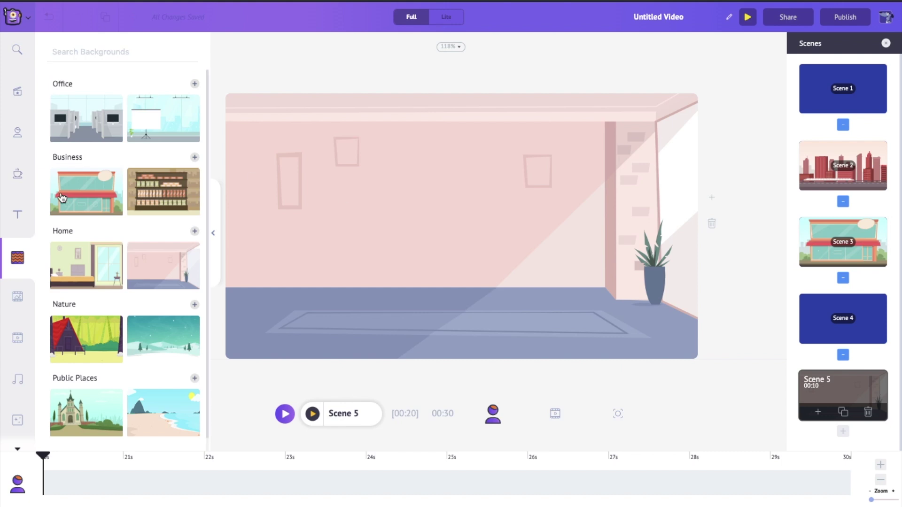
Step: Search the properties for "table", insert the round table with a tablecloth, and place it on the floor beside the potted plant
{"action": "left_click", "coordinate": [18, 177]}
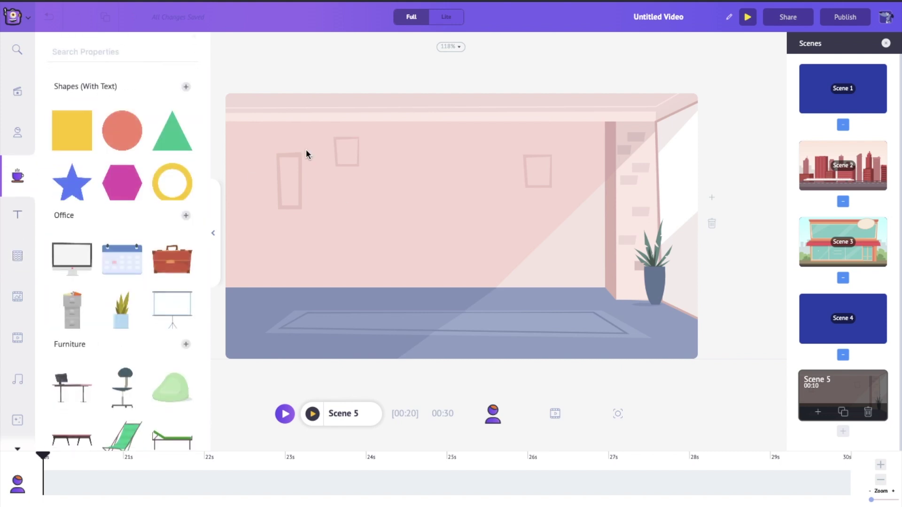
{"action": "left_click", "coordinate": [112, 60]}
{"action": "type", "text": "t"}
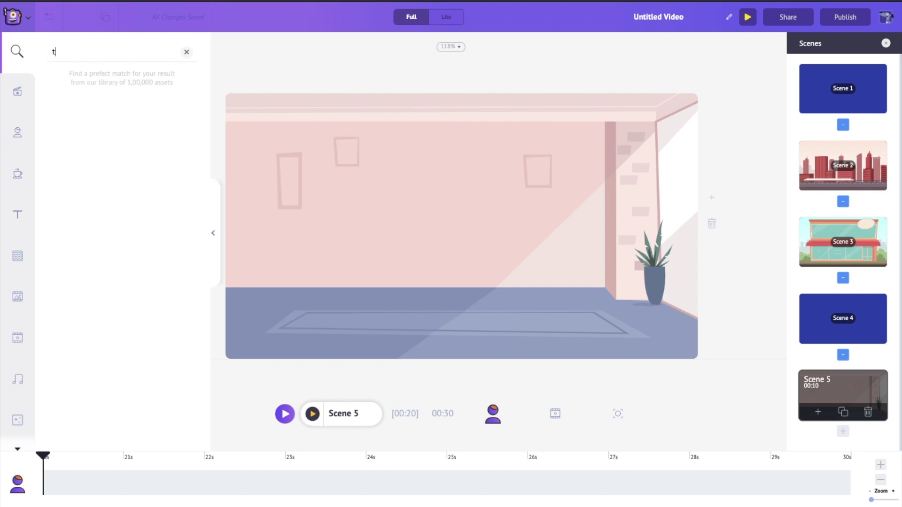
{"action": "type", "text": "able"}
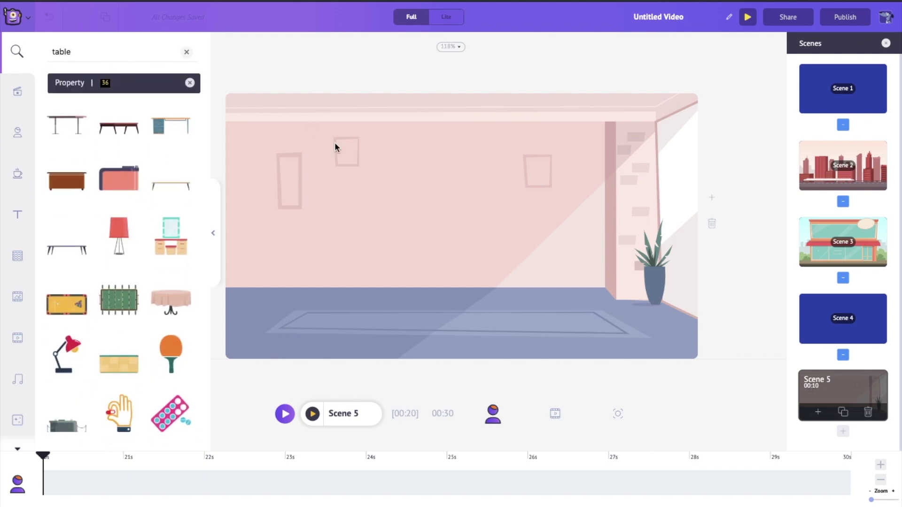
{"action": "left_click", "coordinate": [181, 298]}
{"action": "left_click_drag", "start_coordinate": [340, 152], "coordinate": [504, 264]}
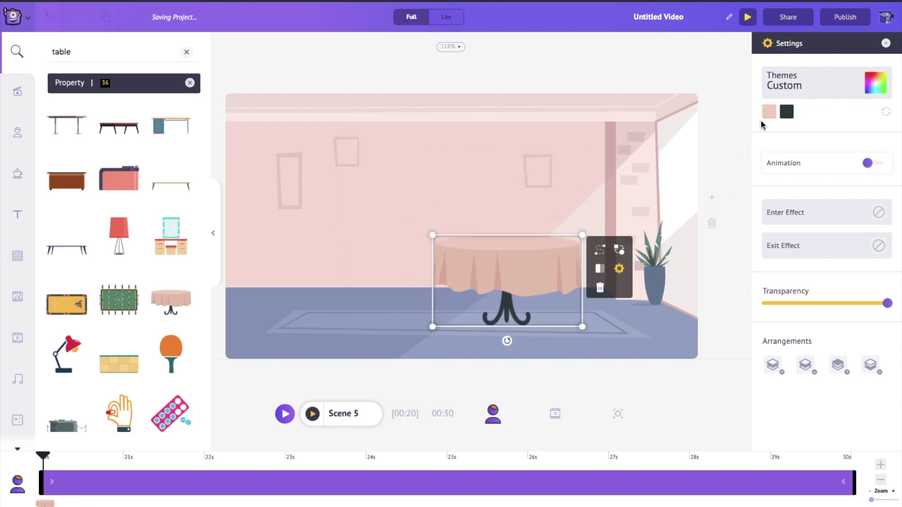
Step: Recolor the tablecloth to the palette's lightest off-white
{"action": "left_click", "coordinate": [768, 113]}
{"action": "left_click", "coordinate": [806, 241]}
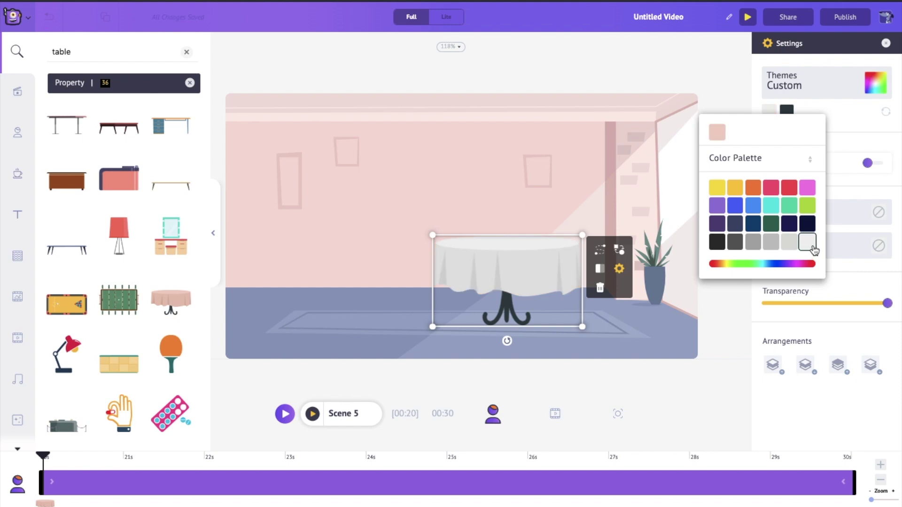
{"action": "left_click", "coordinate": [514, 173]}
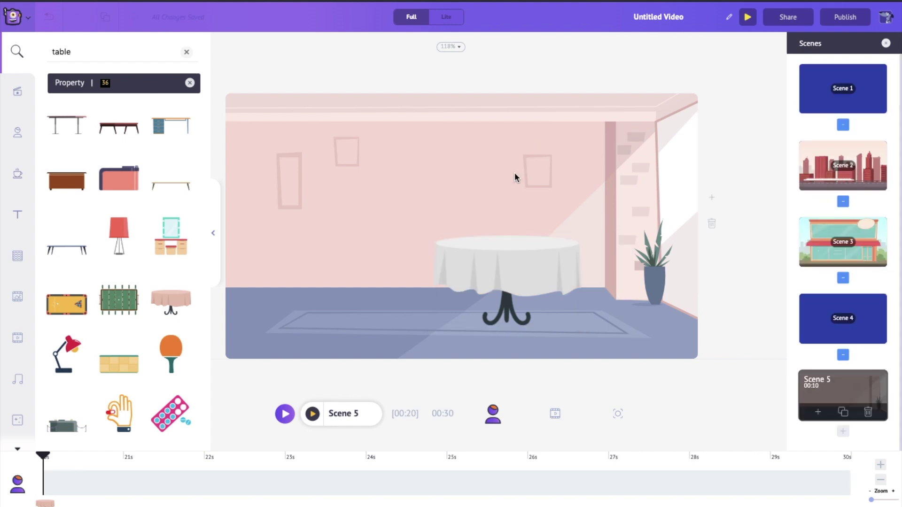
Step: Insert the "The Black Hole" text template near the top of the scene and replace its wording with "Try out our special menu"
{"action": "left_click", "coordinate": [17, 215]}
{"action": "scroll", "coordinate": [89, 228], "scroll_direction": "down", "scroll_amount": 4}
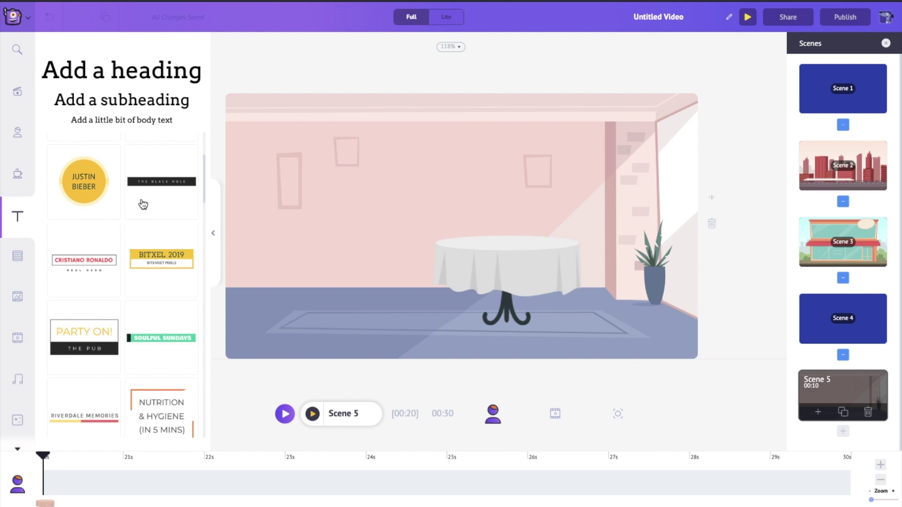
{"action": "left_click", "coordinate": [144, 203]}
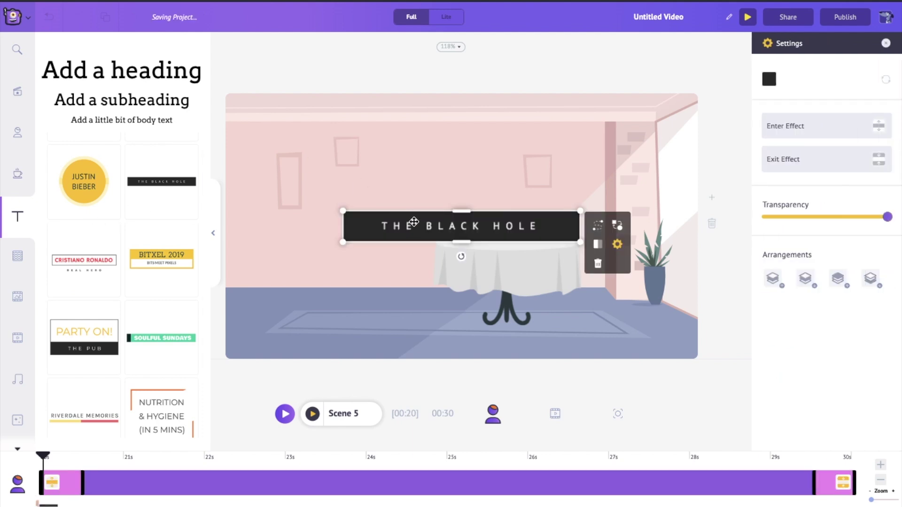
{"action": "left_click_drag", "start_coordinate": [415, 217], "coordinate": [422, 126]}
{"action": "double_click", "coordinate": [422, 125]}
{"action": "type", "text": "Tr"}
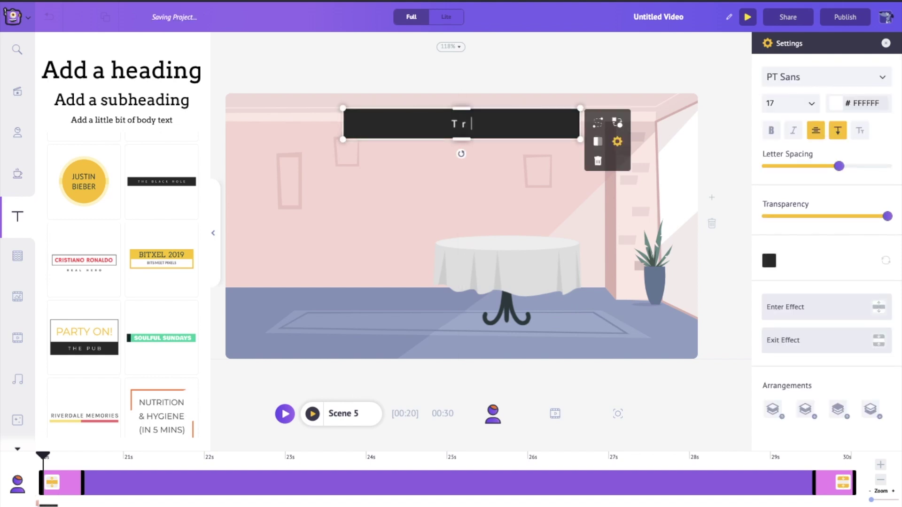
{"action": "type", "text": "y out our special menu"}
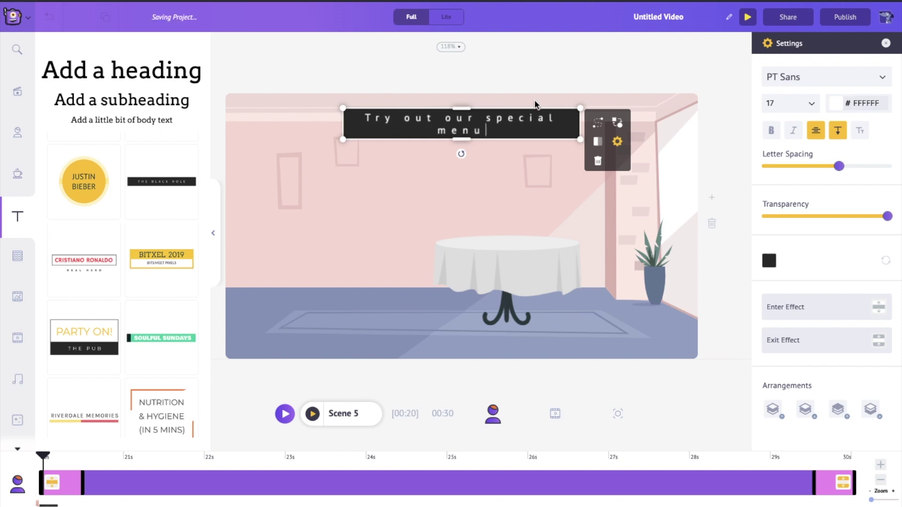
Step: Set the banner text size to 14 and add an exclamation mark after "menu"
{"action": "left_click_drag", "start_coordinate": [488, 134], "coordinate": [346, 113]}
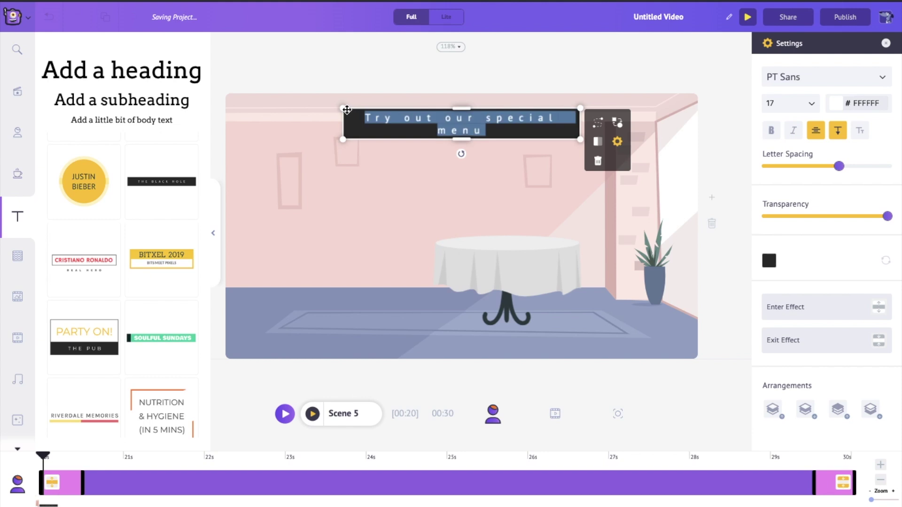
{"action": "left_click", "coordinate": [811, 103]}
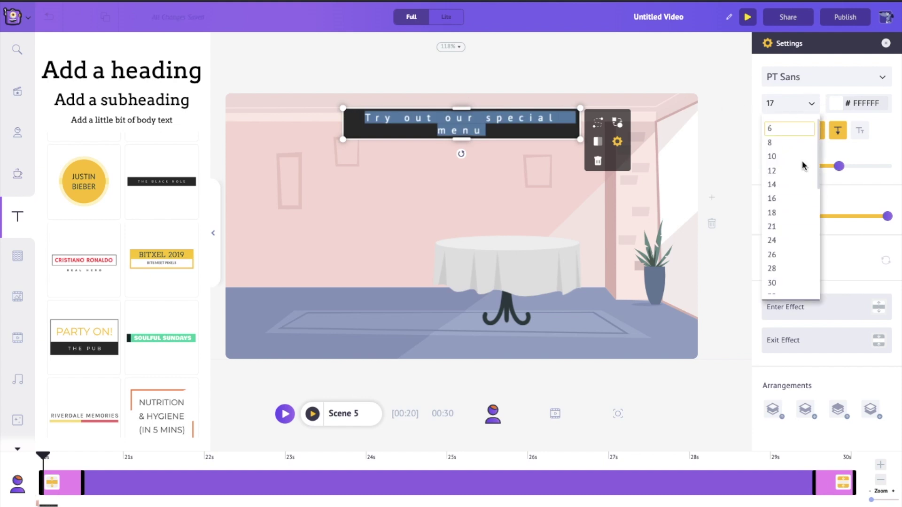
{"action": "left_click", "coordinate": [780, 200]}
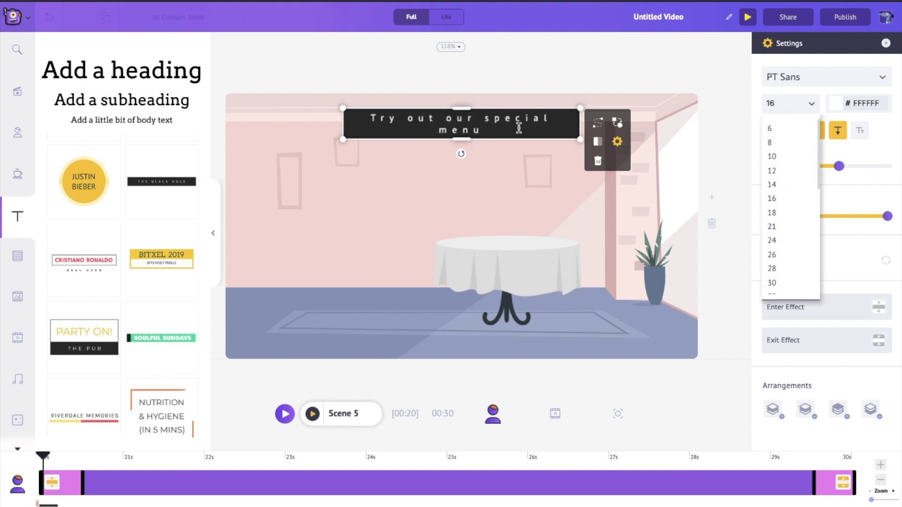
{"action": "left_click", "coordinate": [797, 185]}
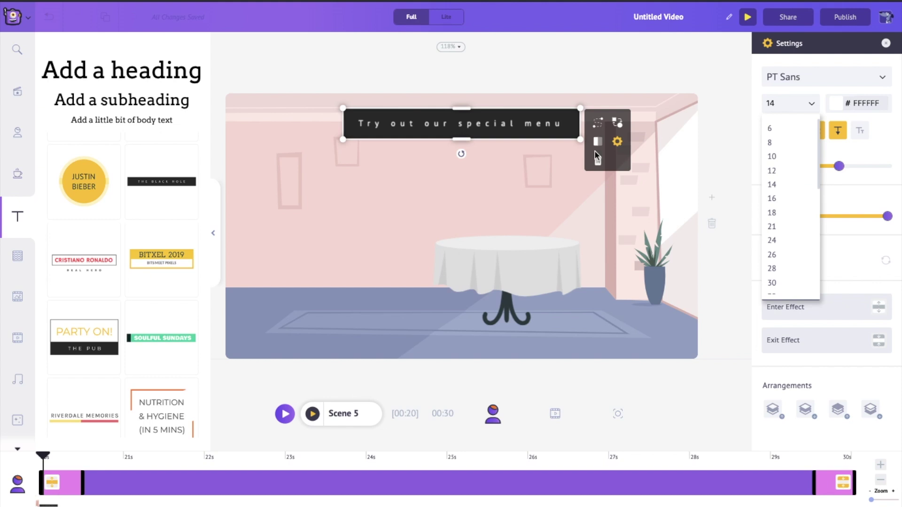
{"action": "left_click", "coordinate": [563, 124]}
{"action": "type", "text": "!"}
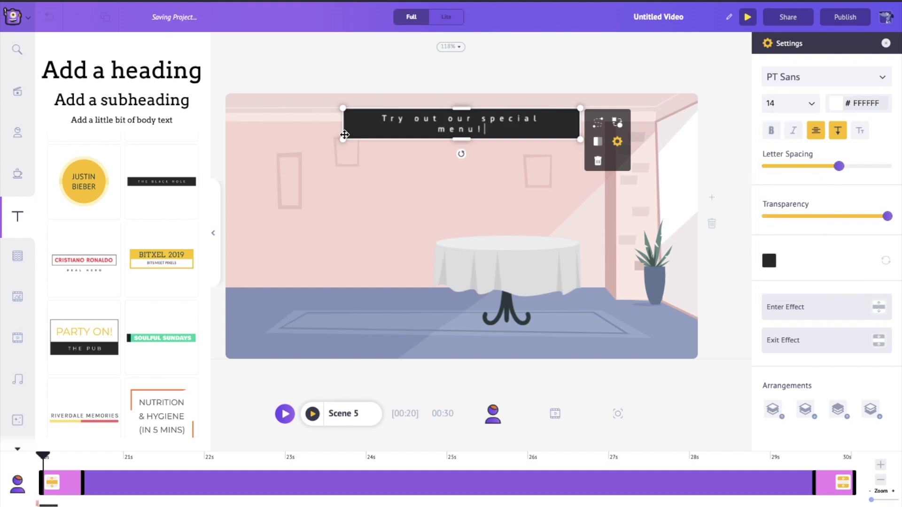
Step: Enlarge the banner with its text at size 14 on one line, and center it horizontally in the scene
{"action": "left_click_drag", "start_coordinate": [344, 137], "coordinate": [324, 141]}
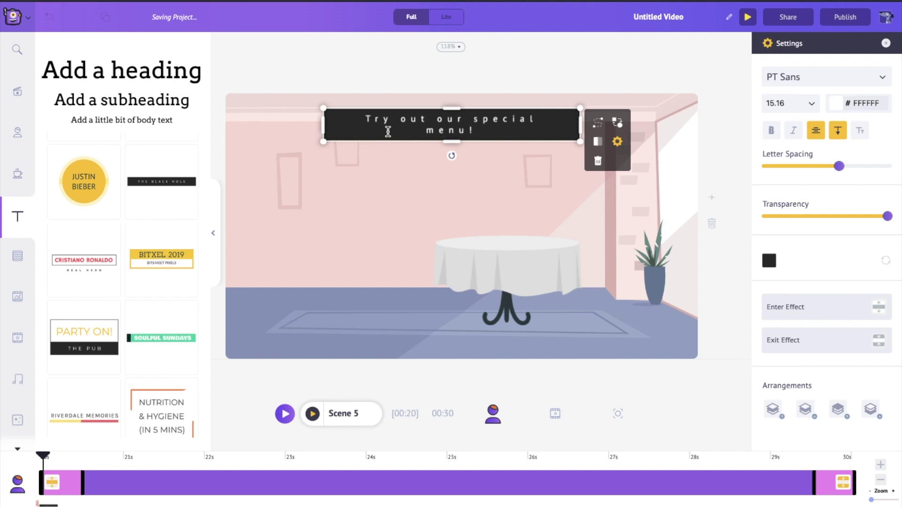
{"action": "left_click", "coordinate": [507, 139]}
{"action": "double_click", "coordinate": [482, 131]}
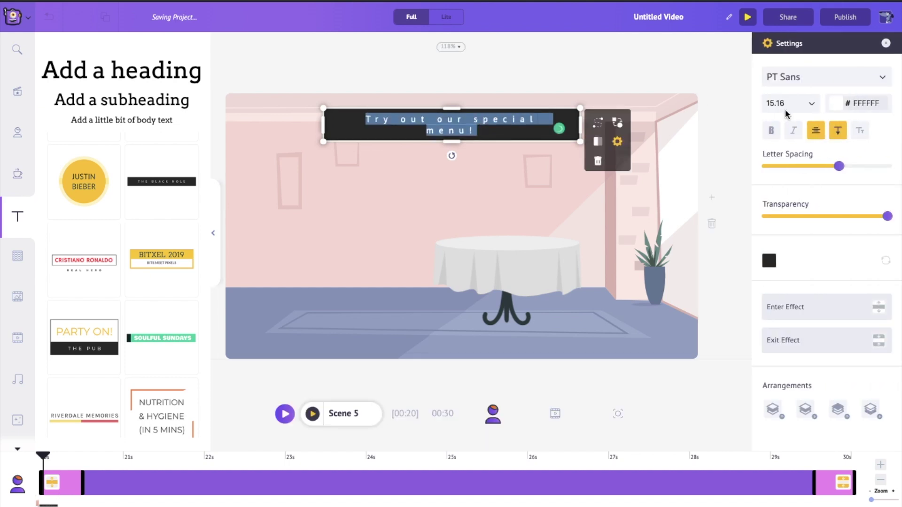
{"action": "left_click", "coordinate": [816, 105]}
{"action": "left_click", "coordinate": [791, 185]}
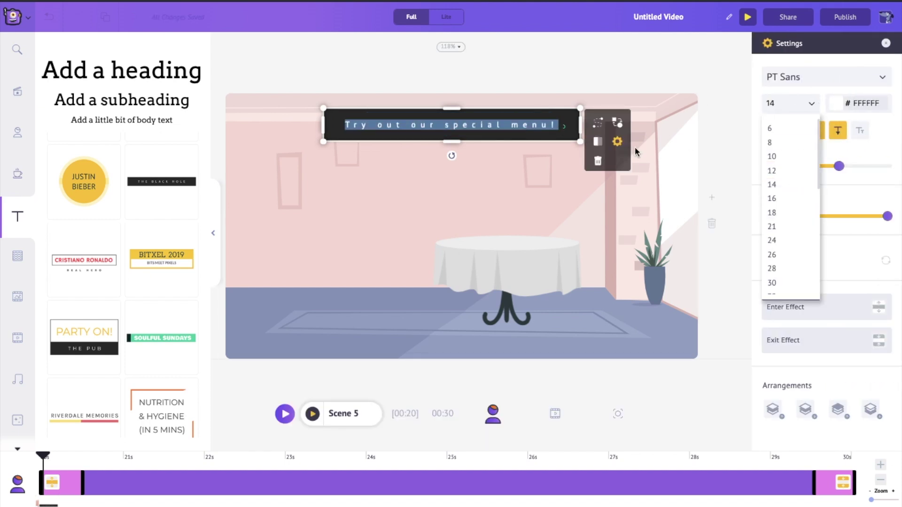
{"action": "left_click", "coordinate": [559, 112]}
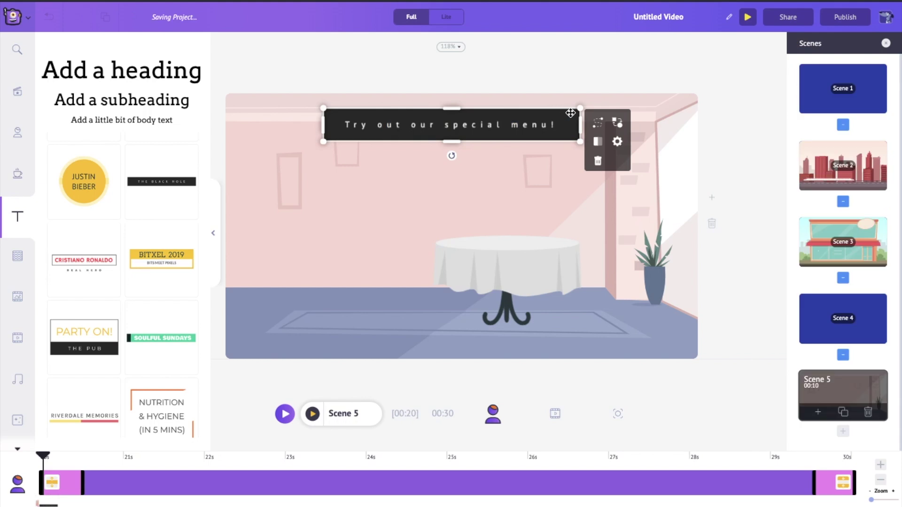
{"action": "left_click_drag", "start_coordinate": [557, 109], "coordinate": [566, 109]}
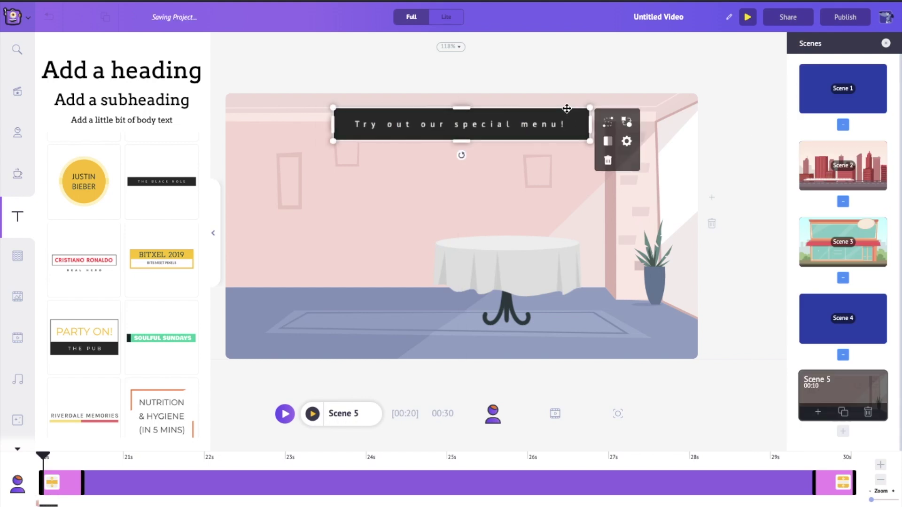
Step: Add the Casual woman in the pink hoodie and position her beside the table, toward the framed wall
{"action": "left_click", "coordinate": [23, 126]}
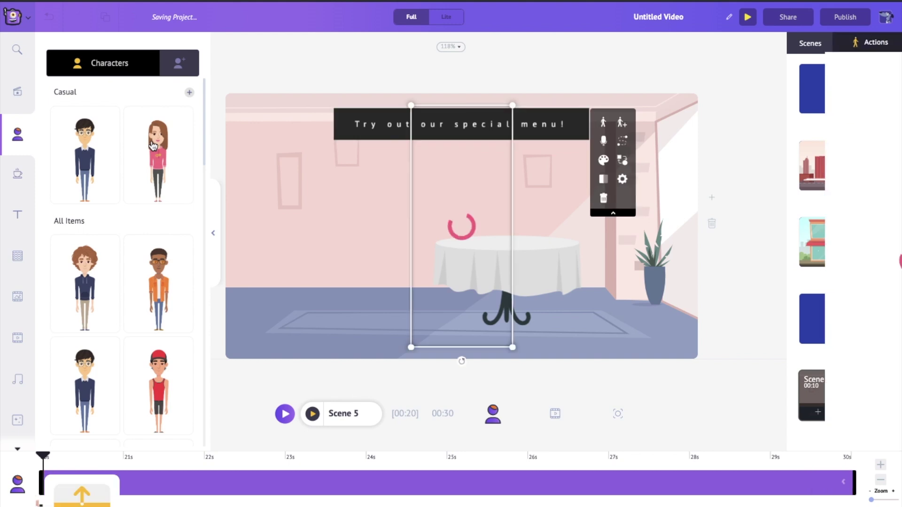
{"action": "left_click", "coordinate": [153, 145]}
{"action": "left_click_drag", "start_coordinate": [465, 187], "coordinate": [381, 187]}
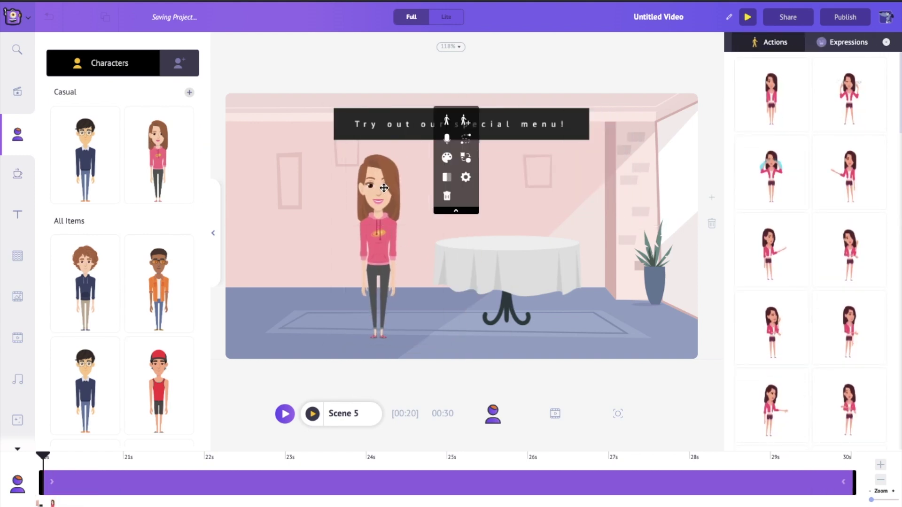
Step: Give the woman the jumping-for-joy action with raised arms and shift her slightly away from the table
{"action": "scroll", "coordinate": [835, 219], "scroll_direction": "down", "scroll_amount": 10}
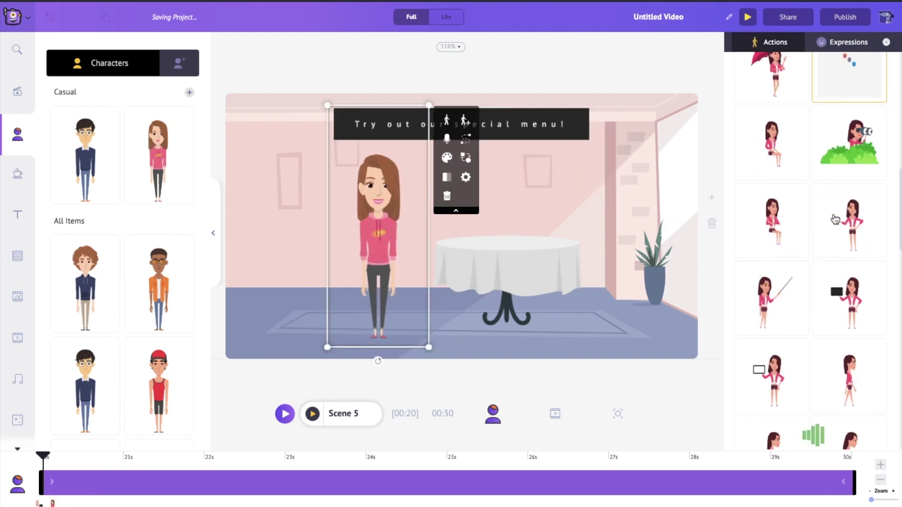
{"action": "left_click", "coordinate": [848, 296]}
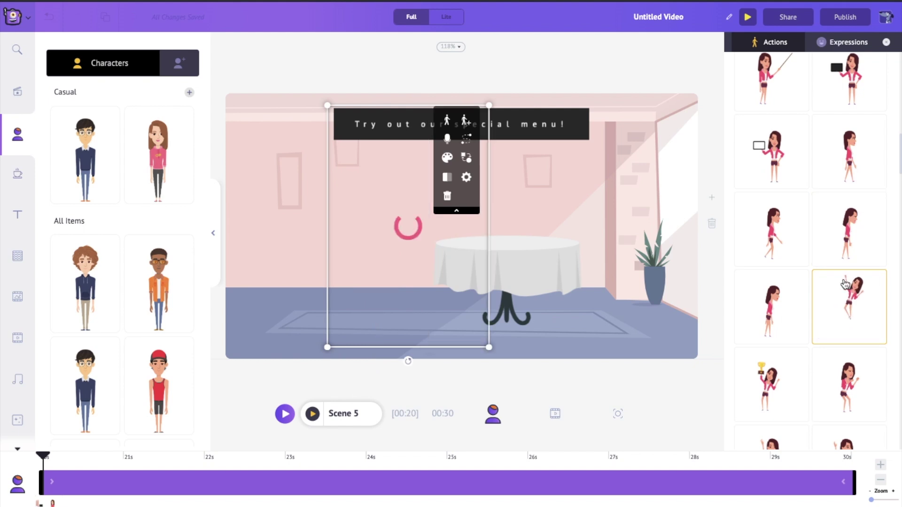
{"action": "left_click_drag", "start_coordinate": [408, 209], "coordinate": [390, 208]}
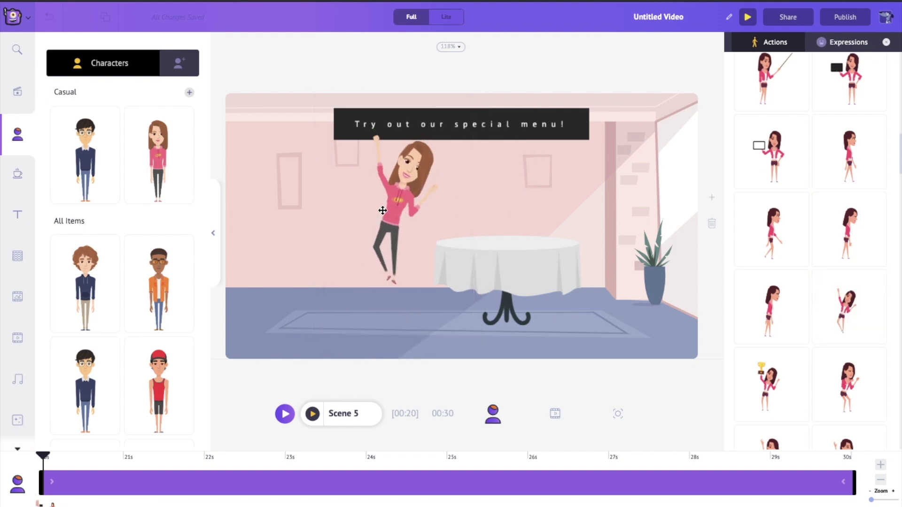
{"action": "left_click", "coordinate": [378, 214]}
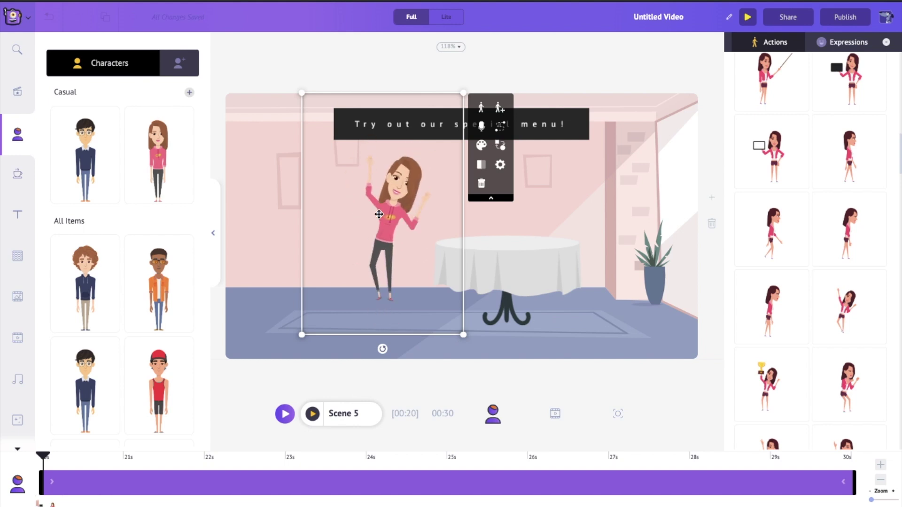
Step: Upload the Scream Of Joy MP3 as the woman's lip-synced voice-over and delete the duplicate music track from the timeline
{"action": "left_click", "coordinate": [481, 125]}
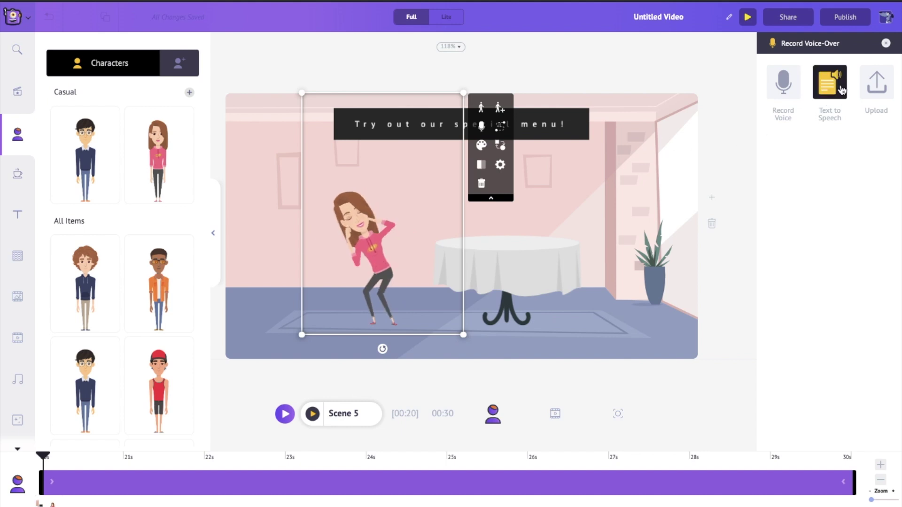
{"action": "left_click", "coordinate": [784, 83]}
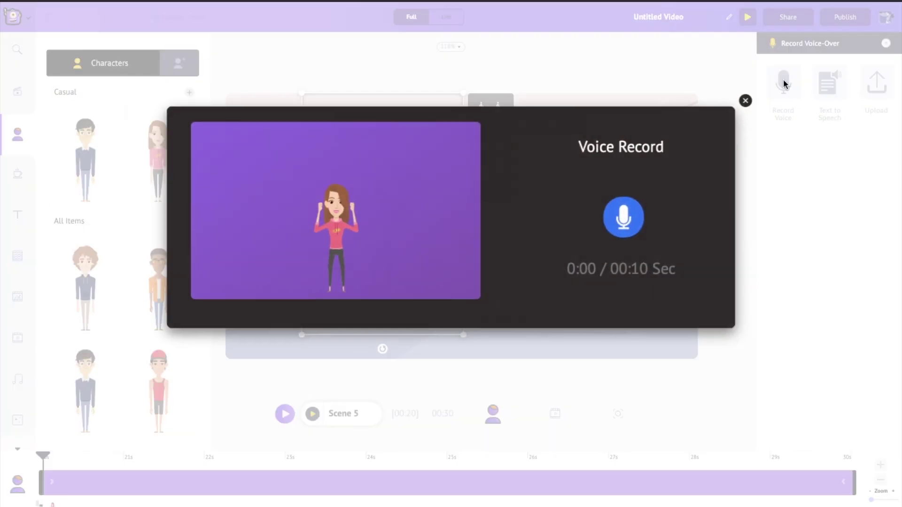
{"action": "left_click", "coordinate": [749, 99]}
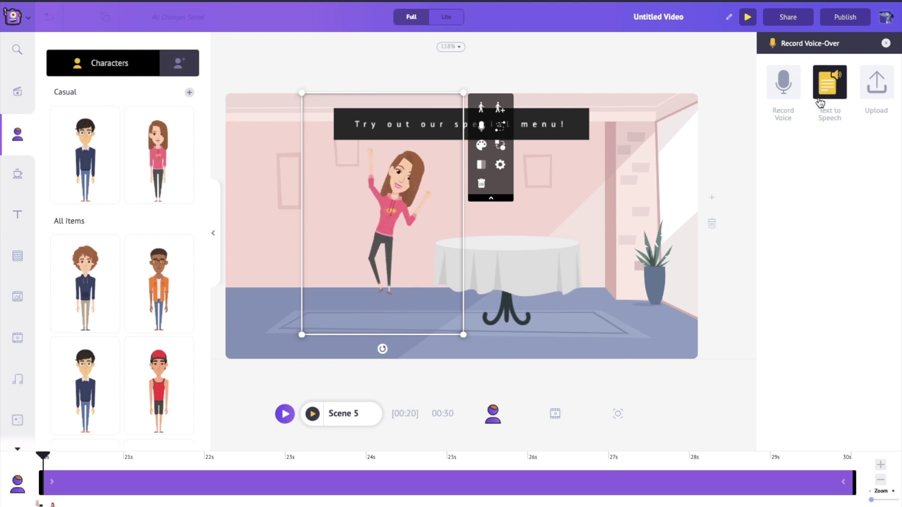
{"action": "left_click", "coordinate": [877, 88]}
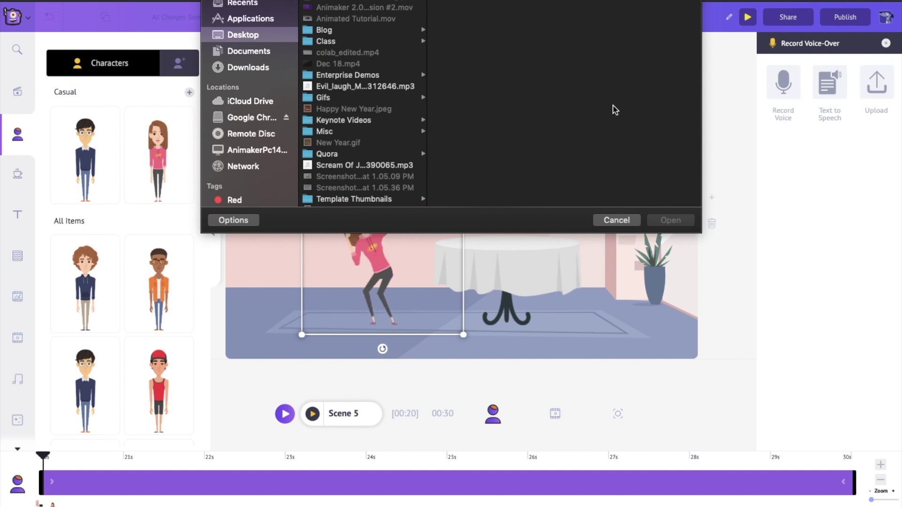
{"action": "double_click", "coordinate": [386, 167]}
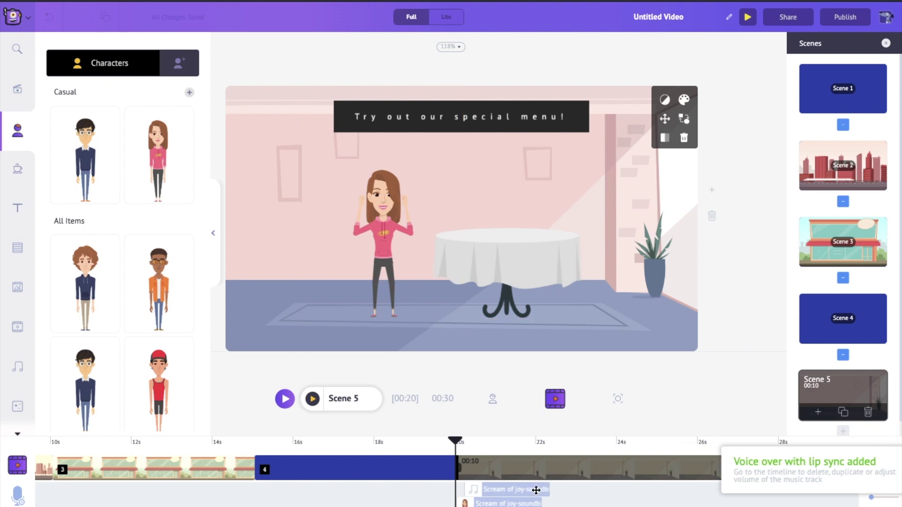
{"action": "left_click", "coordinate": [536, 490]}
{"action": "left_click", "coordinate": [551, 470]}
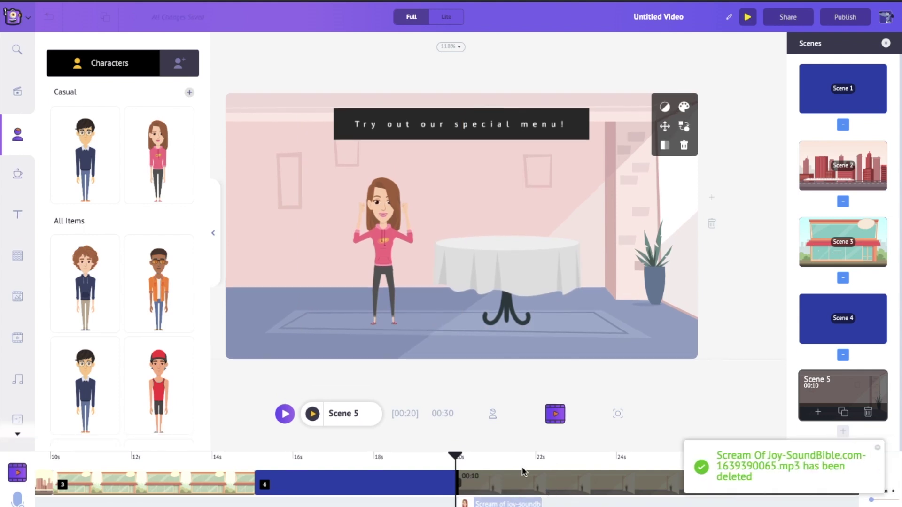
Step: Preview the special-menu scene with the woman's voice-over, stopping playback partway
{"action": "left_click", "coordinate": [877, 448]}
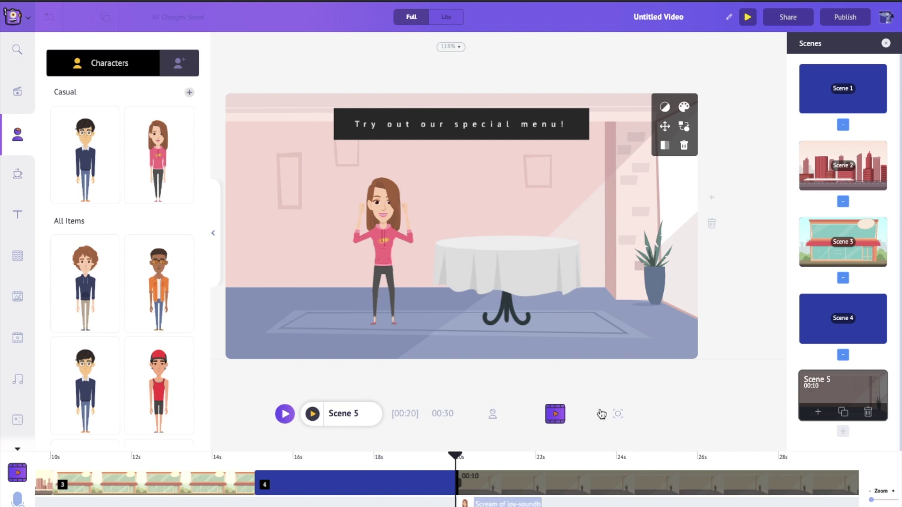
{"action": "left_click", "coordinate": [312, 414]}
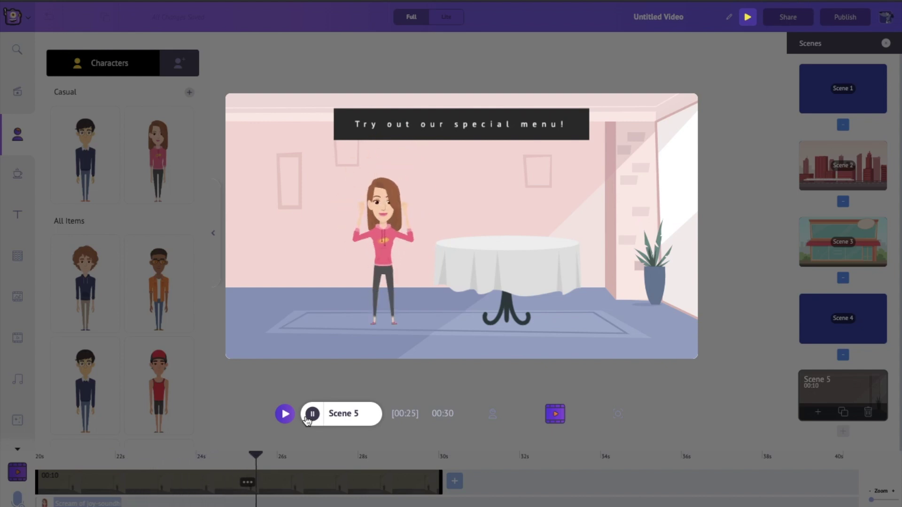
{"action": "left_click", "coordinate": [312, 413]}
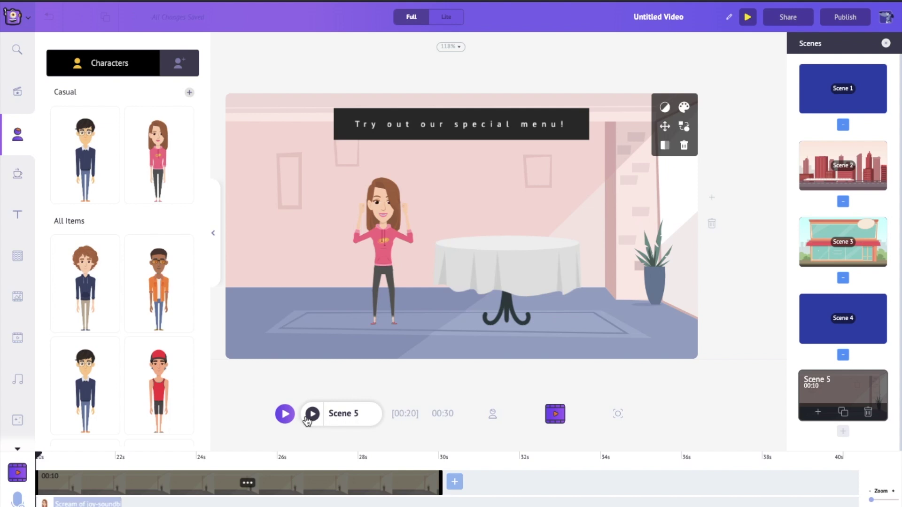
Step: Shorten Scene 5 to a duration of 5 seconds
{"action": "left_click", "coordinate": [489, 414]}
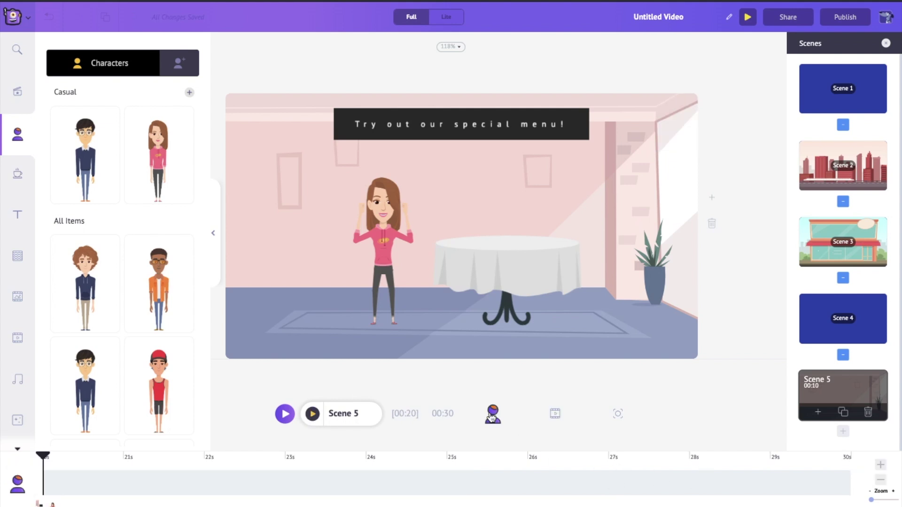
{"action": "left_click", "coordinate": [880, 480]}
{"action": "left_click", "coordinate": [880, 480]}
{"action": "left_click", "coordinate": [880, 481]}
{"action": "left_click", "coordinate": [880, 480]}
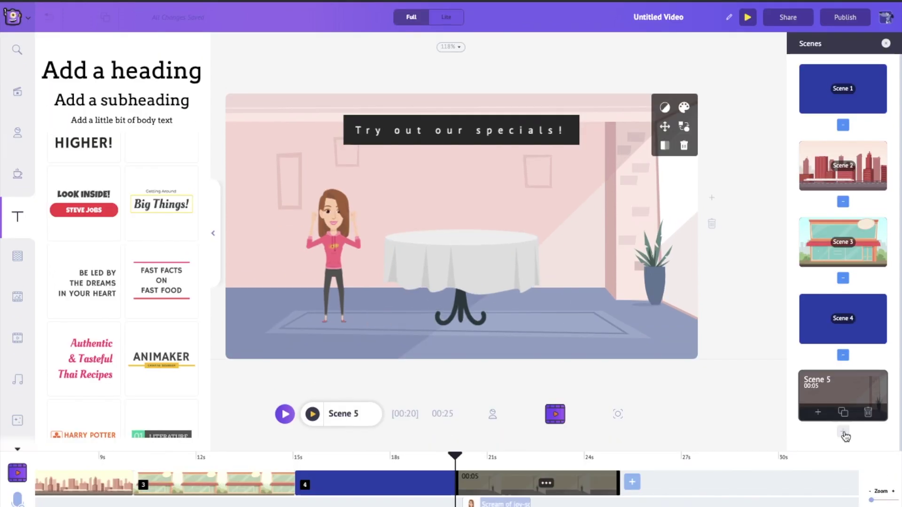
Step: Add a new scene at the end of the video and change its background color to white (FFFFFF)
{"action": "left_click", "coordinate": [844, 433]}
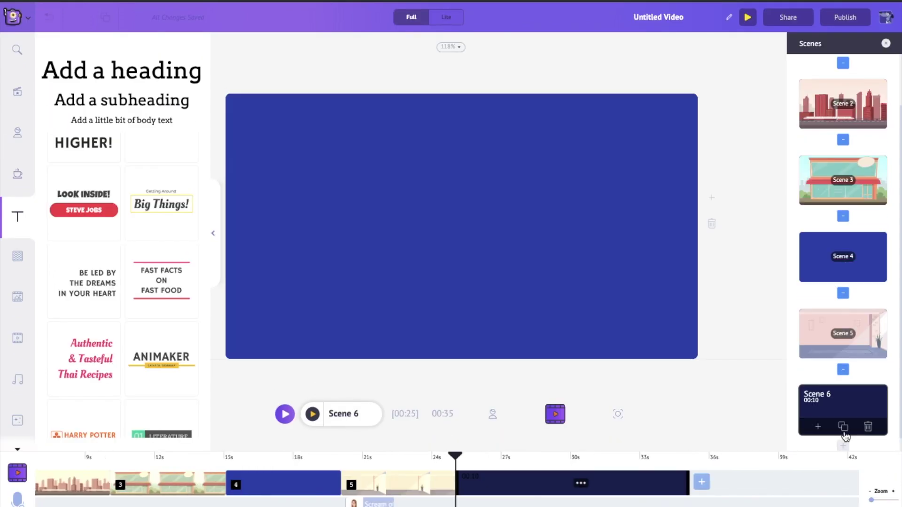
{"action": "left_click", "coordinate": [450, 227]}
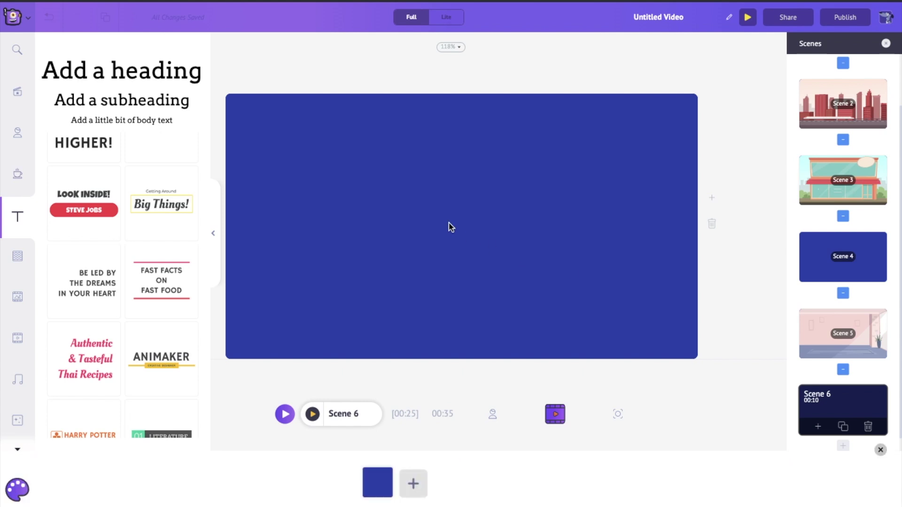
{"action": "mouse_move", "coordinate": [382, 487]}
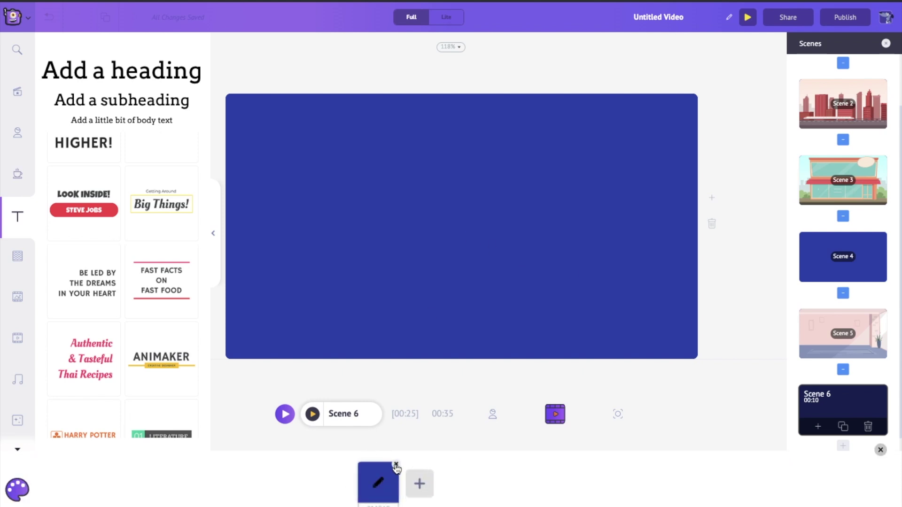
{"action": "left_click", "coordinate": [378, 482]}
{"action": "left_click", "coordinate": [285, 483]}
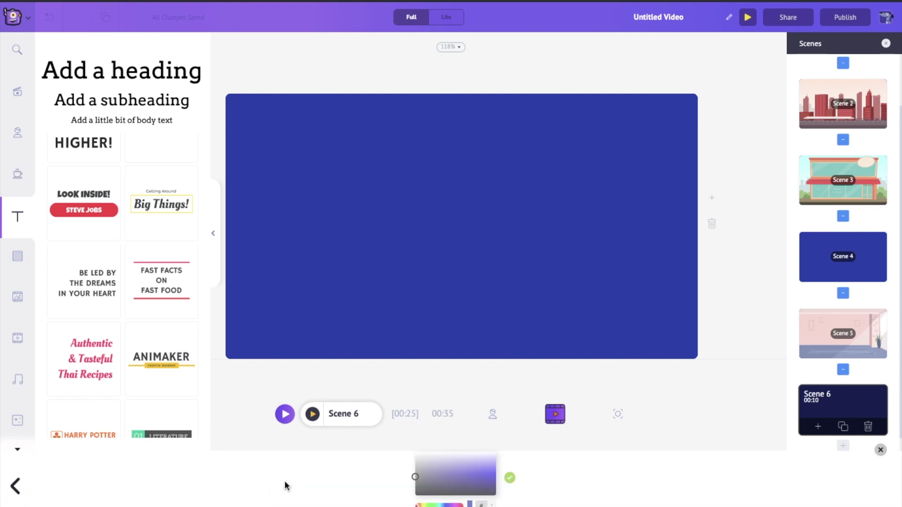
{"action": "left_click", "coordinate": [343, 453]}
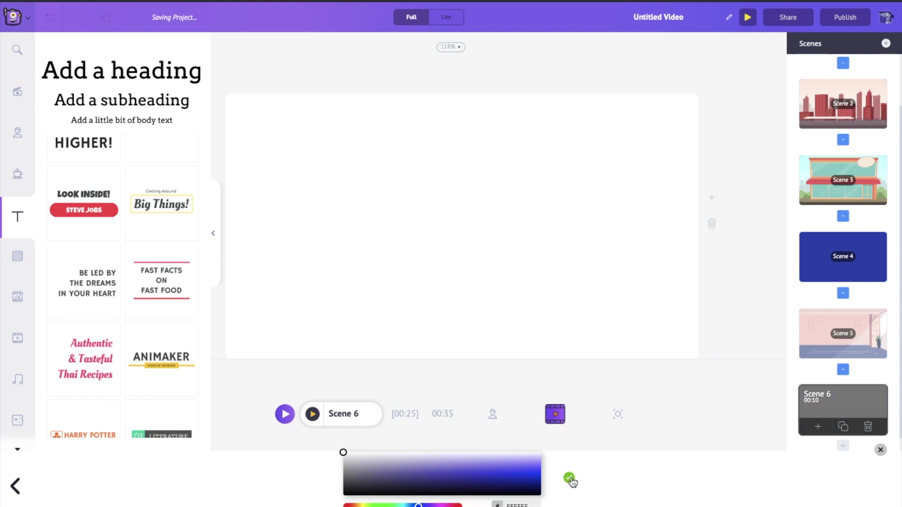
{"action": "left_click", "coordinate": [569, 479]}
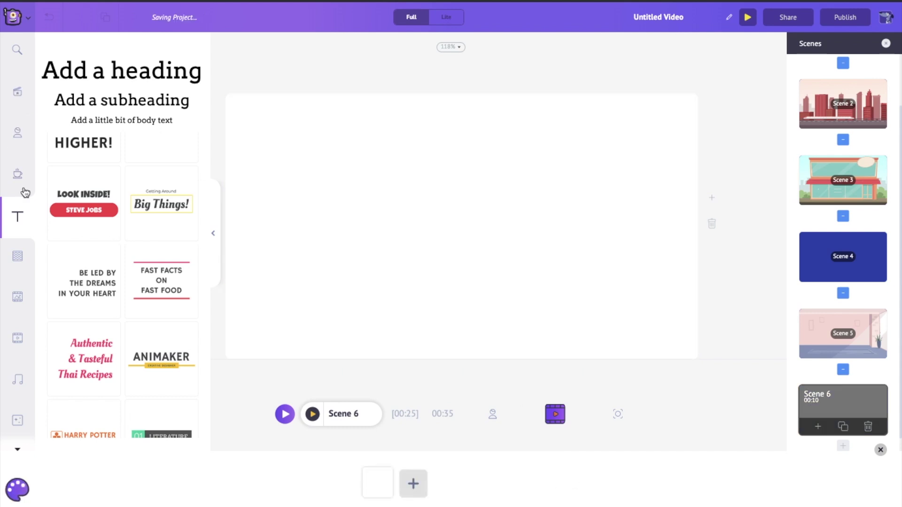
Step: Add the Santa with a bell from the property library, shrink him in the upper middle of the scene, and turn on his animation
{"action": "left_click", "coordinate": [18, 175]}
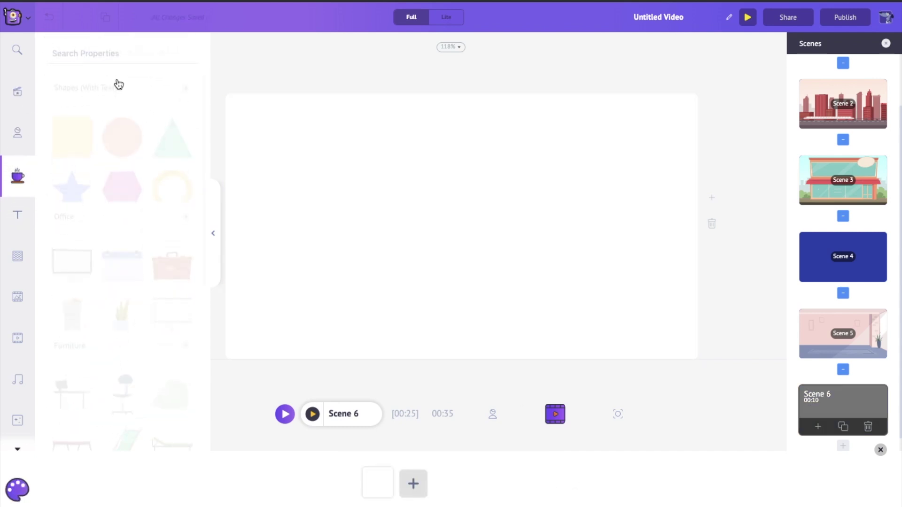
{"action": "left_click", "coordinate": [104, 54]}
{"action": "type", "text": "santa"}
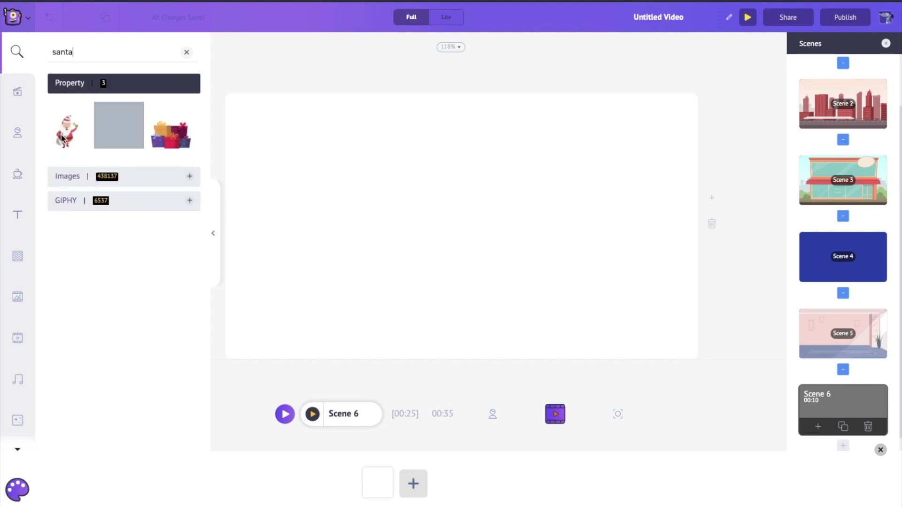
{"action": "left_click", "coordinate": [67, 131]}
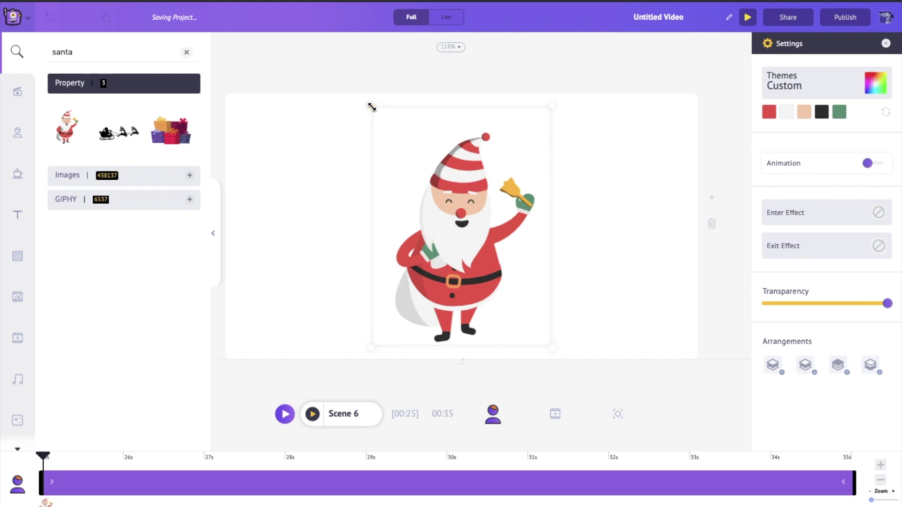
{"action": "left_click_drag", "start_coordinate": [372, 107], "coordinate": [439, 198]}
{"action": "left_click_drag", "start_coordinate": [486, 262], "coordinate": [434, 184]}
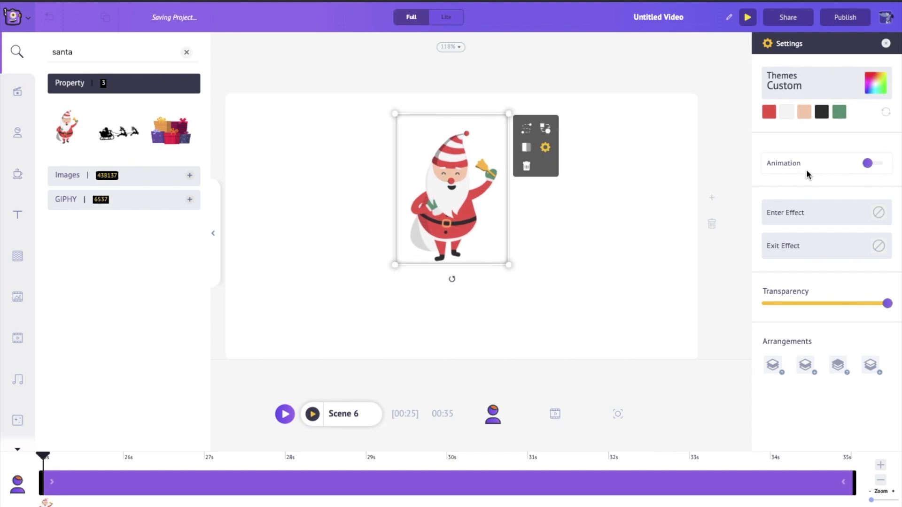
{"action": "left_click", "coordinate": [877, 164]}
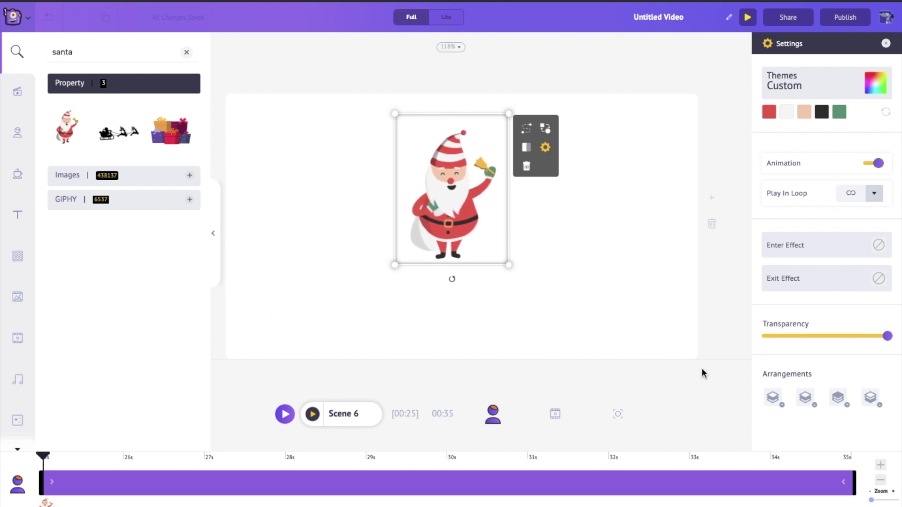
Step: Shorten Scene 6 to a duration of 5 seconds
{"action": "left_click", "coordinate": [882, 480]}
{"action": "left_click", "coordinate": [882, 480]}
{"action": "left_click", "coordinate": [882, 480]}
{"action": "left_click", "coordinate": [881, 480]}
{"action": "left_click", "coordinate": [882, 481]}
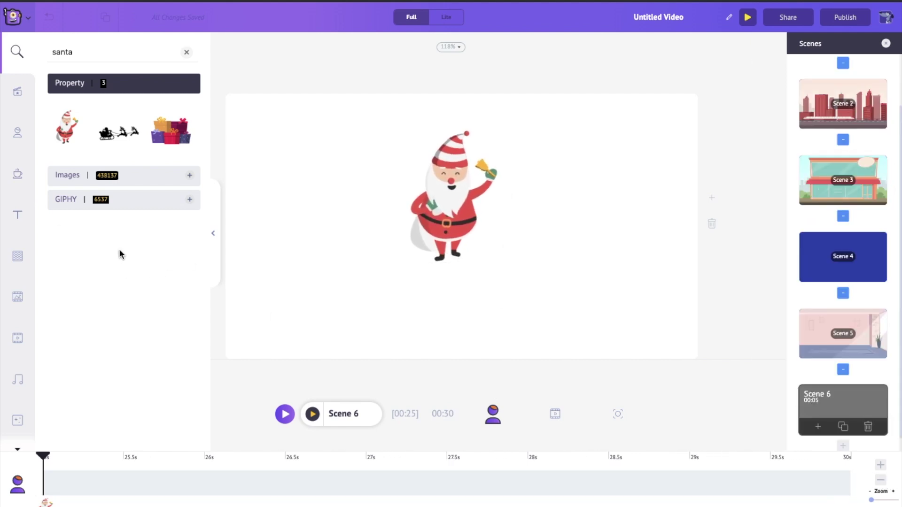
Step: Add "The Home Coming" text template beneath Santa and change its heading to "Santa's Bistro"
{"action": "left_click", "coordinate": [18, 215]}
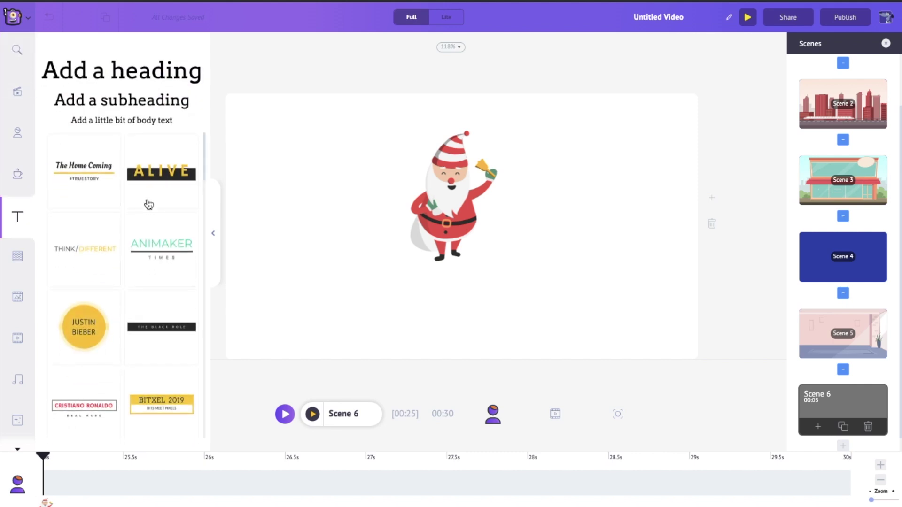
{"action": "left_click", "coordinate": [84, 168]}
{"action": "left_click_drag", "start_coordinate": [391, 237], "coordinate": [383, 325]}
{"action": "double_click", "coordinate": [418, 287]}
{"action": "type", "text": "Santa'"}
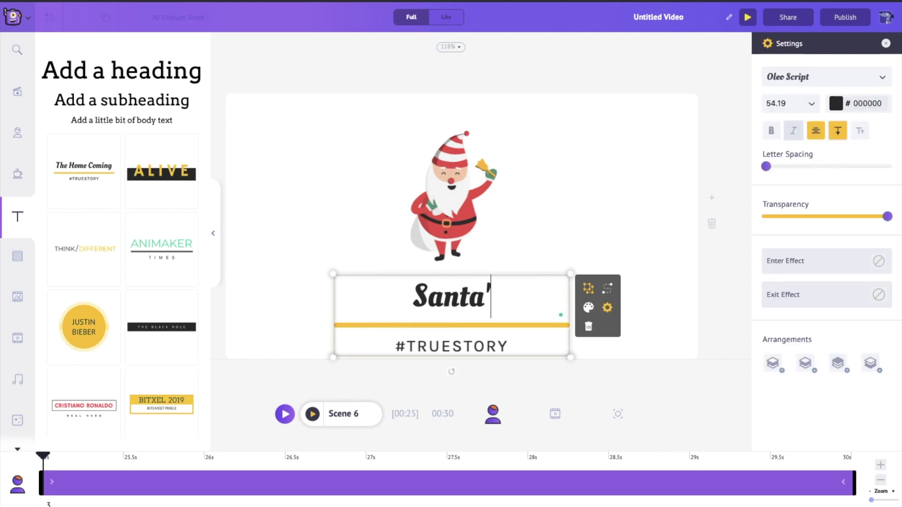
{"action": "type", "text": "s Bistro"}
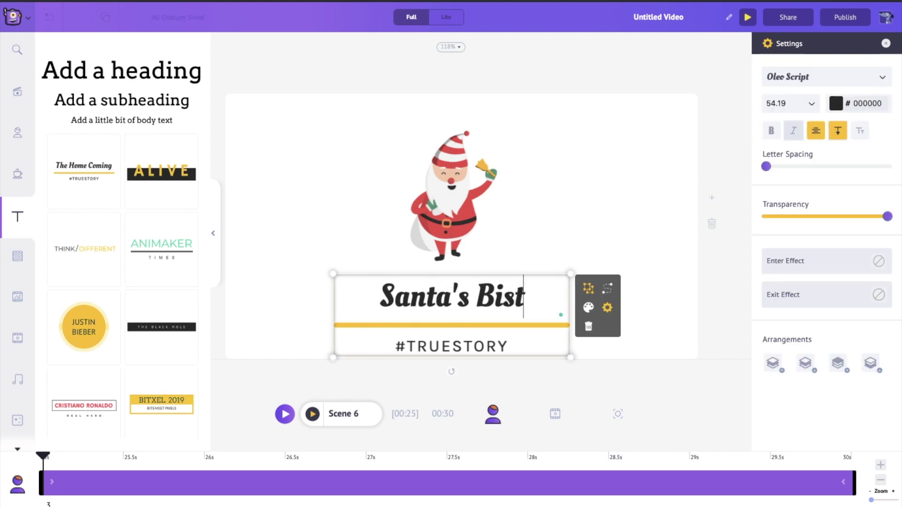
Step: Replace the tagline under the yellow line with "#GOTTAEAT" and deselect the text
{"action": "double_click", "coordinate": [490, 350]}
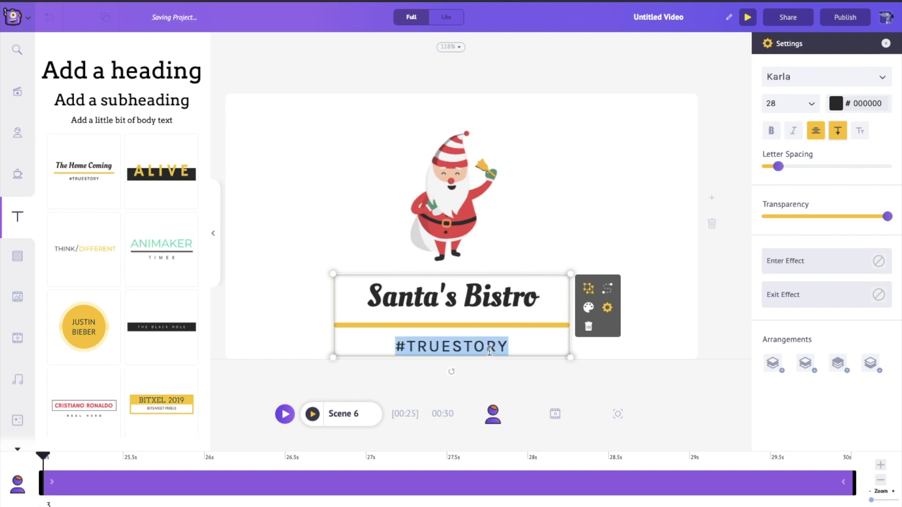
{"action": "left_click", "coordinate": [410, 342]}
{"action": "key", "text": "shift+End"}
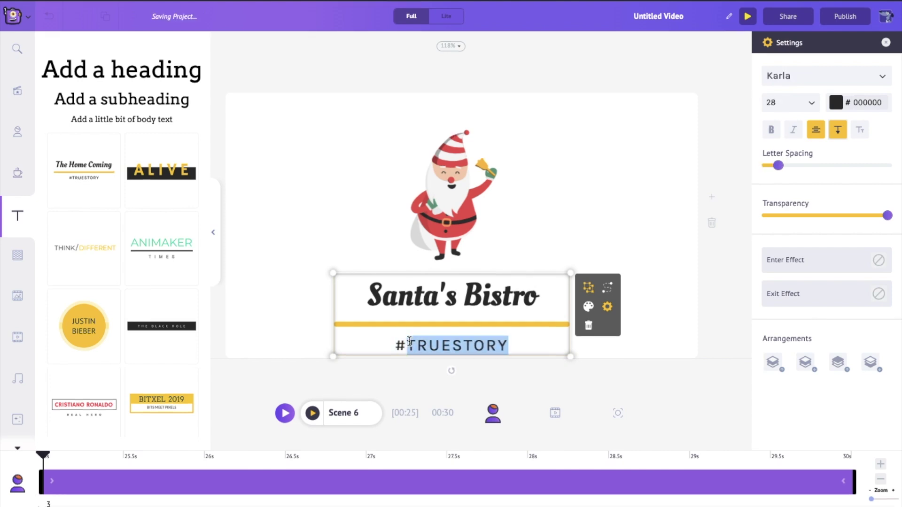
{"action": "type", "text": "GOTT"}
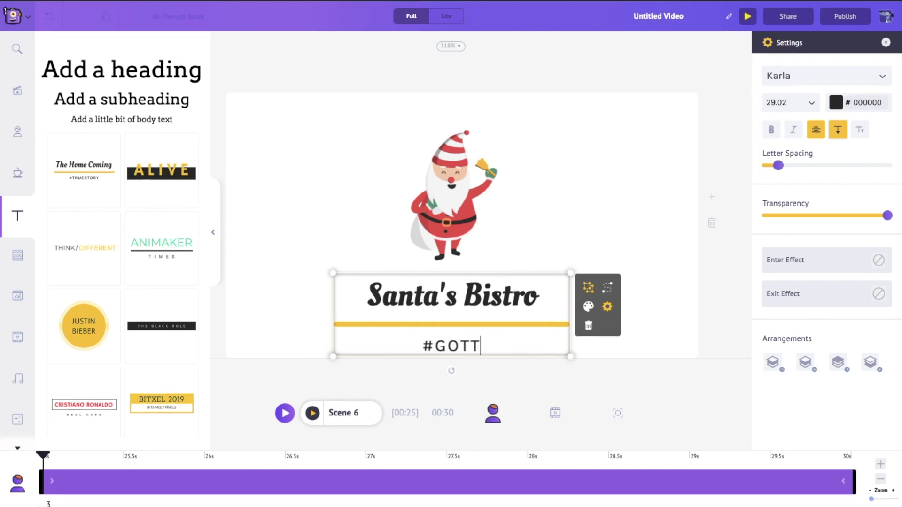
{"action": "type", "text": "AEAT"}
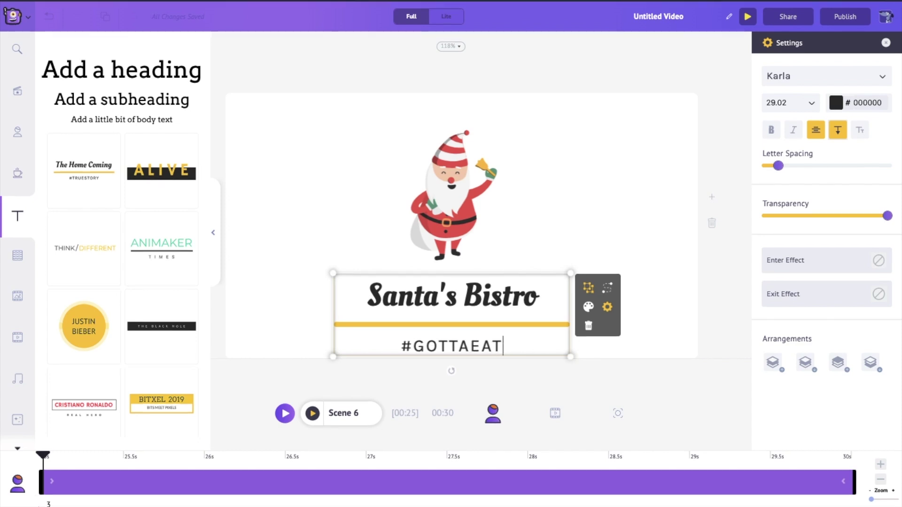
{"action": "left_click", "coordinate": [417, 322]}
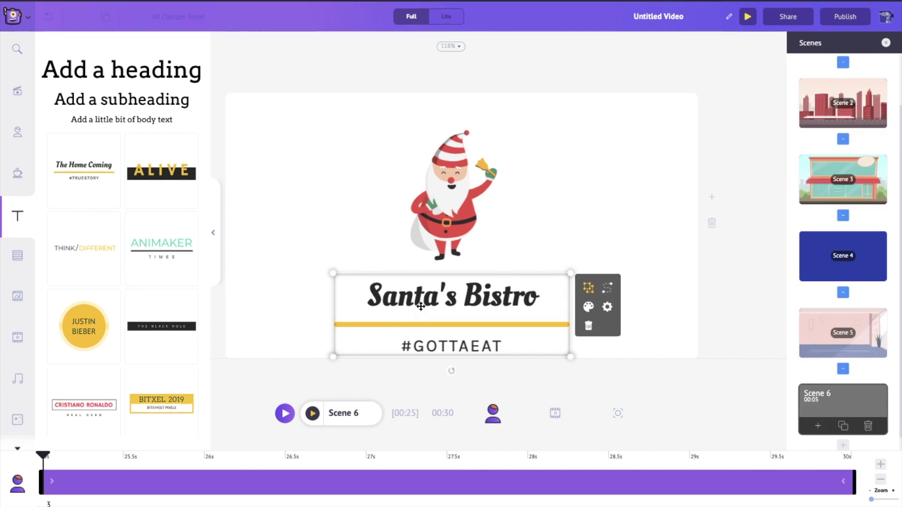
{"action": "left_click", "coordinate": [579, 198]}
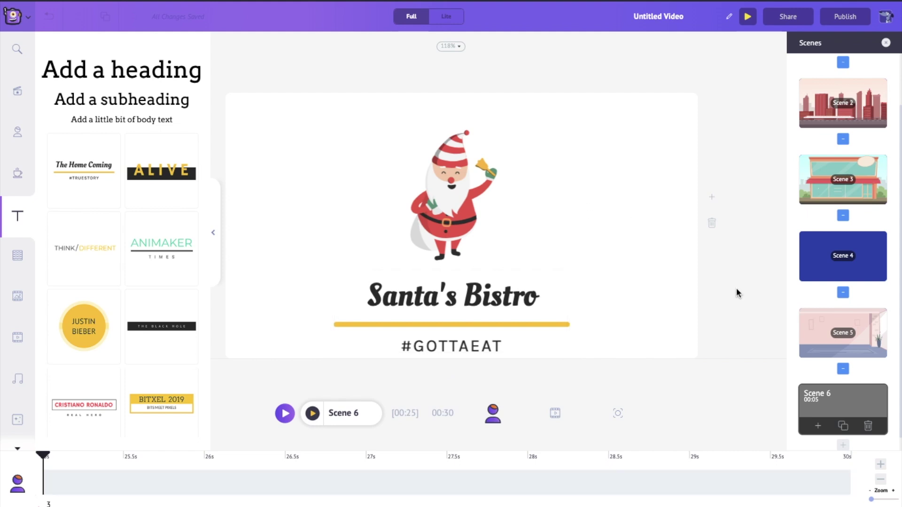
Step: Apply the Circular Reveal transition between Scene 5 and Scene 6
{"action": "left_click", "coordinate": [843, 370]}
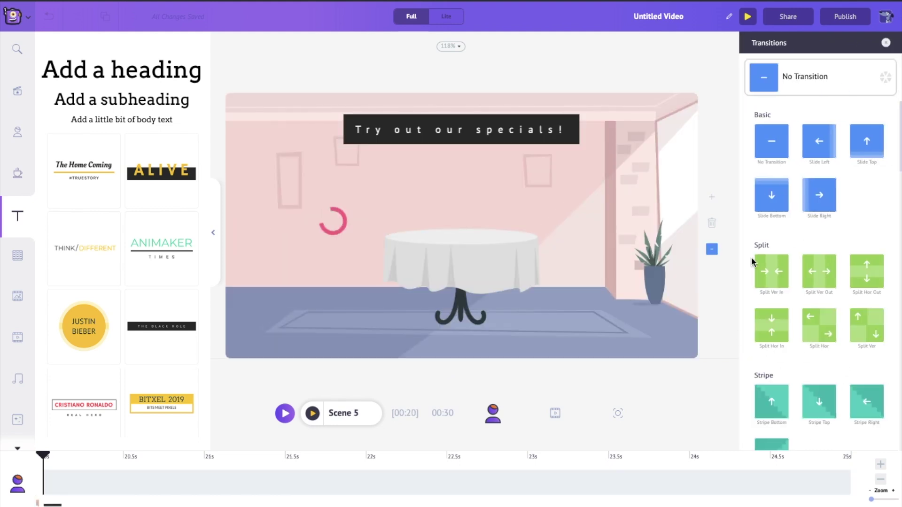
{"action": "scroll", "coordinate": [800, 155], "scroll_direction": "down", "scroll_amount": 12}
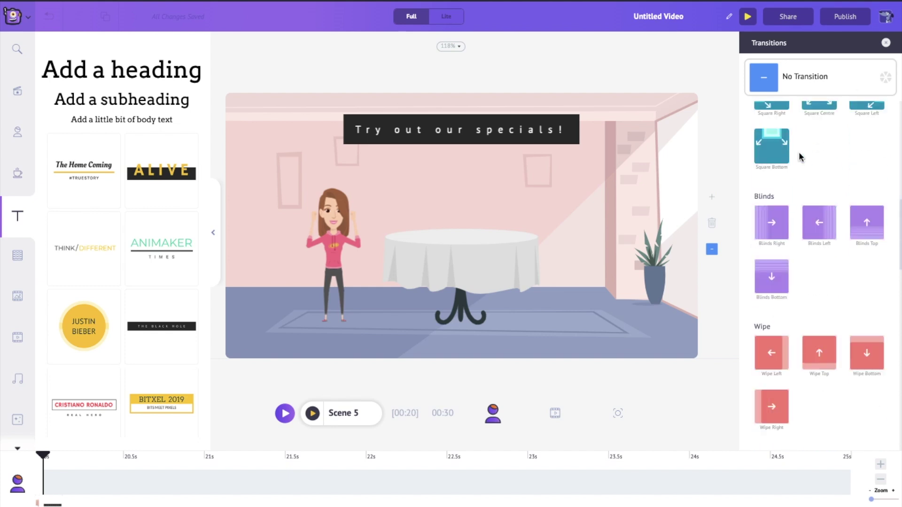
{"action": "left_click", "coordinate": [818, 248]}
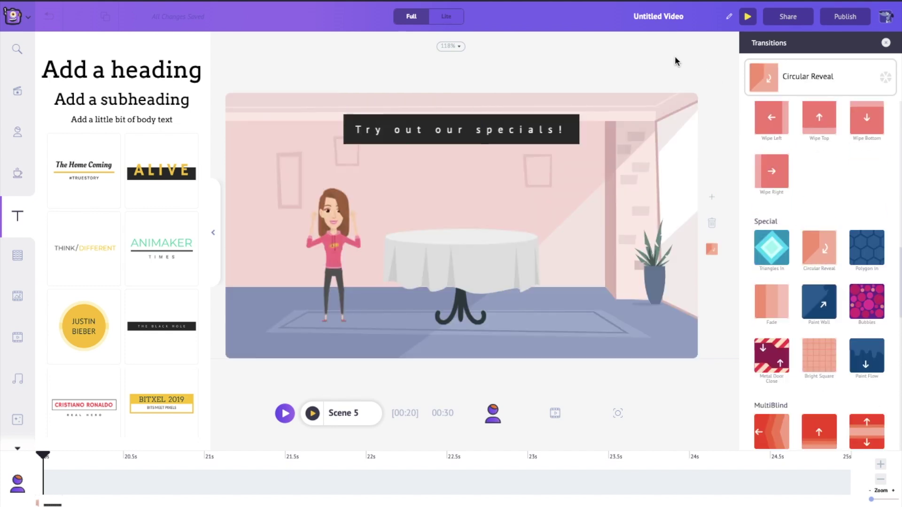
{"action": "left_click", "coordinate": [886, 43]}
Step: From Scene 1, show the whole-video timeline and add the "Elated" music track from the For Explainer (With Voice) collection
{"action": "scroll", "coordinate": [819, 235], "scroll_direction": "up", "scroll_amount": 2}
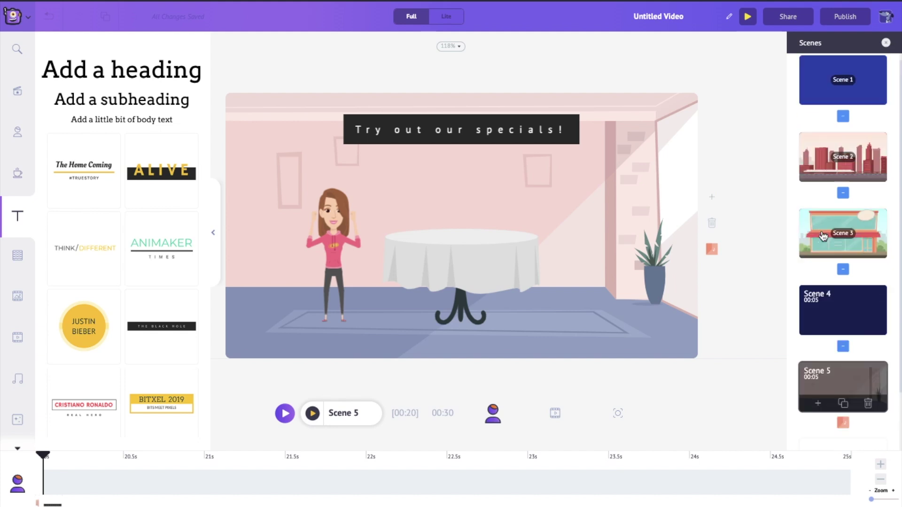
{"action": "left_click", "coordinate": [818, 93]}
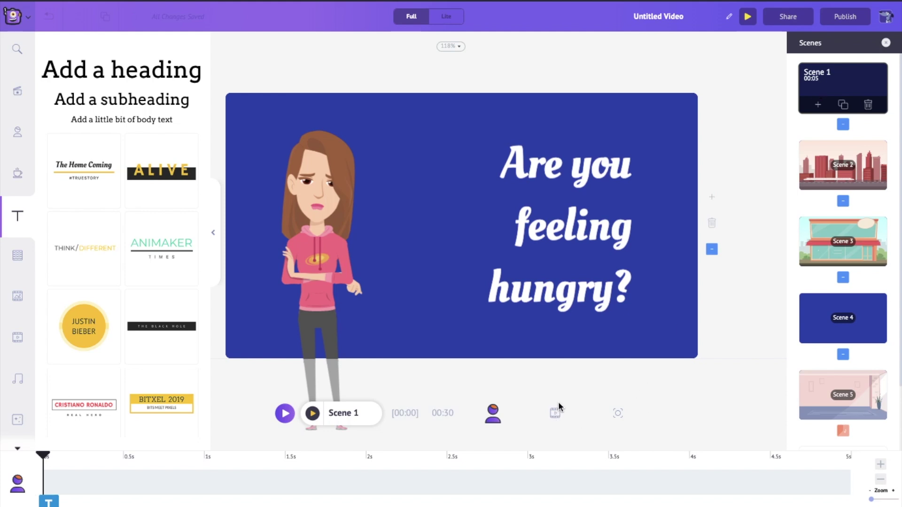
{"action": "left_click", "coordinate": [555, 417]}
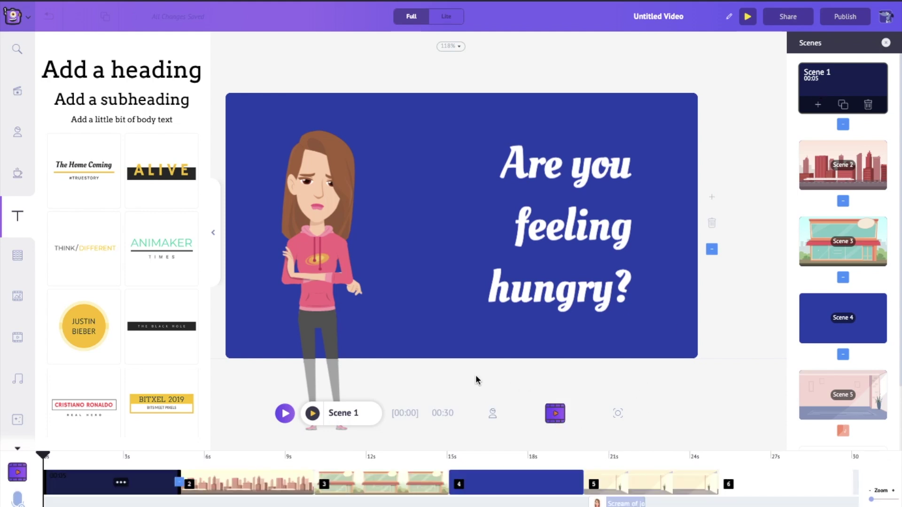
{"action": "left_click", "coordinate": [18, 380]}
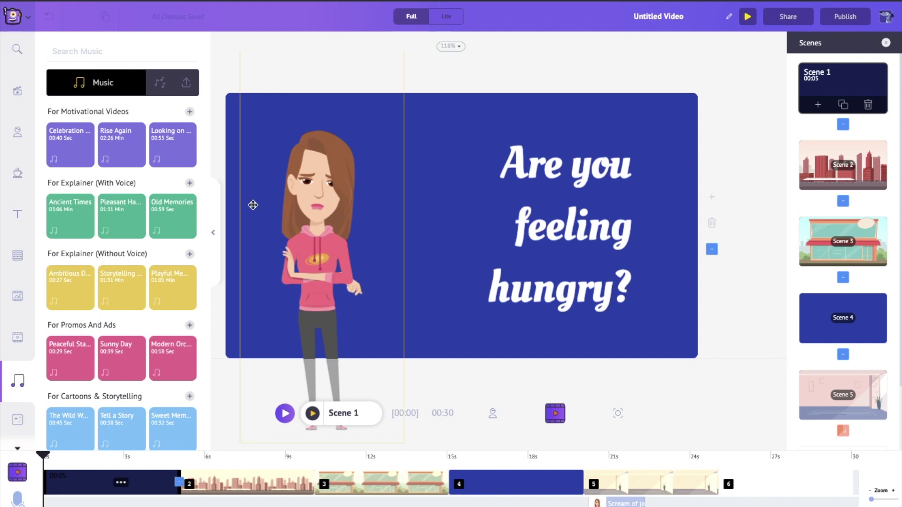
{"action": "left_click", "coordinate": [190, 184]}
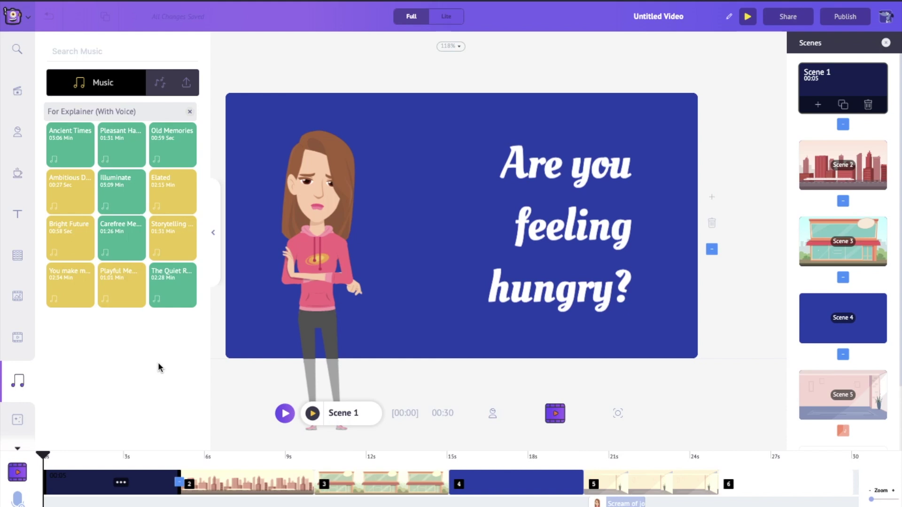
{"action": "mouse_move", "coordinate": [176, 134]}
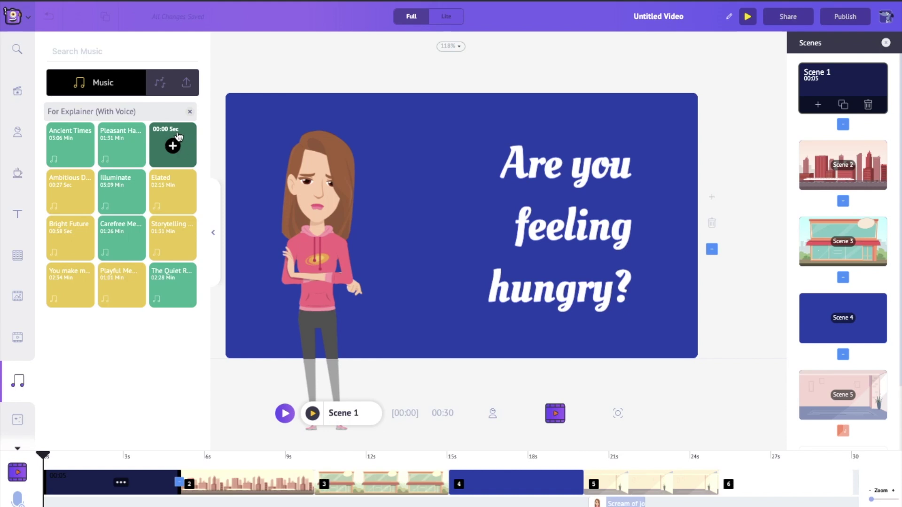
{"action": "mouse_move", "coordinate": [175, 178]}
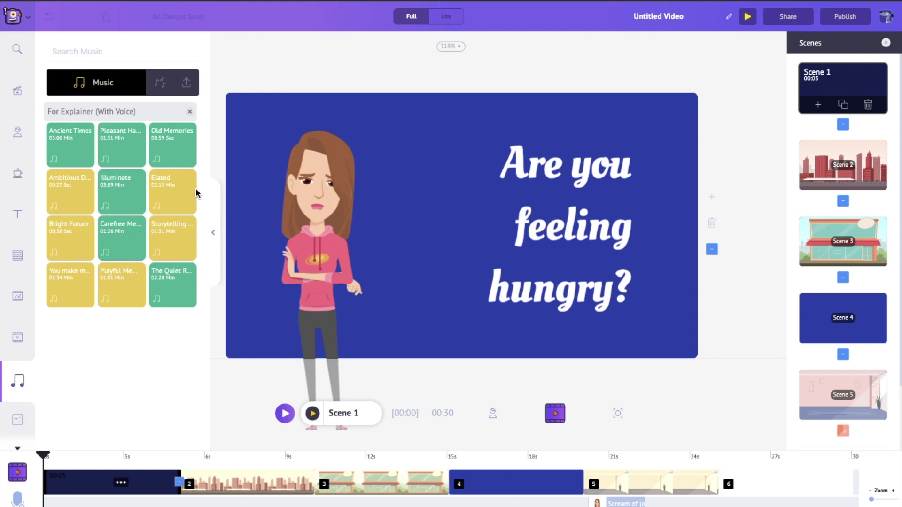
{"action": "left_click", "coordinate": [173, 192]}
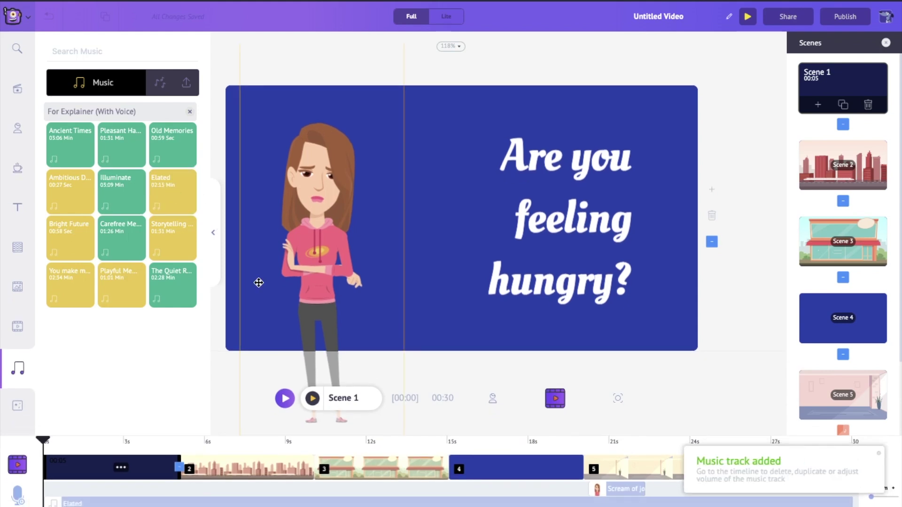
Step: Lower the volume of the Elated background music track to about half and deselect the track
{"action": "left_click", "coordinate": [164, 505]}
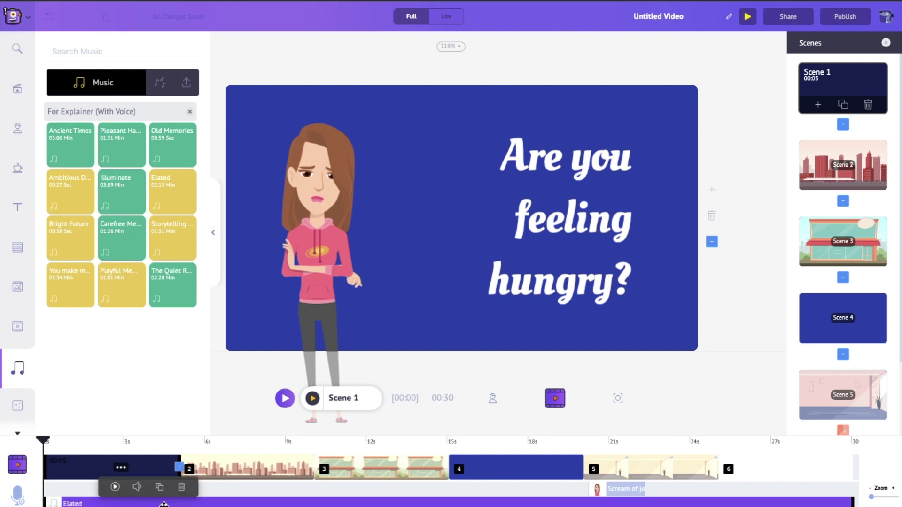
{"action": "left_click", "coordinate": [138, 488]}
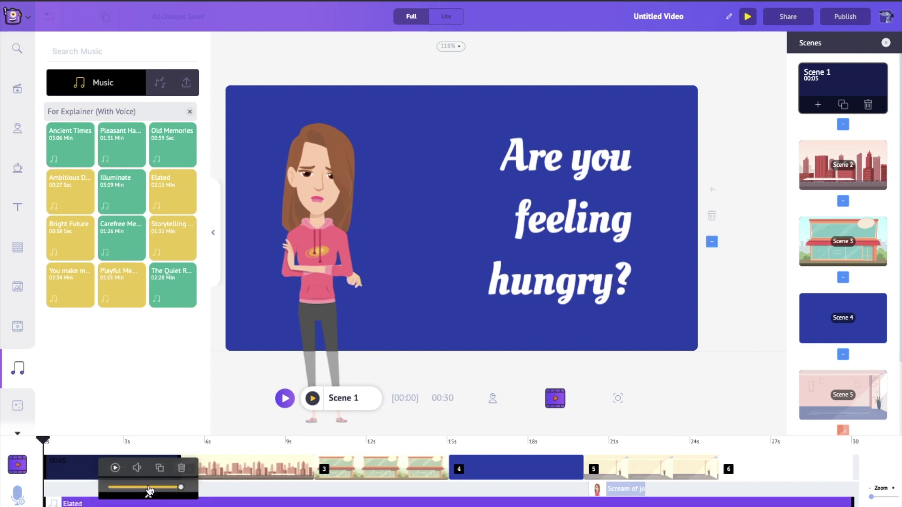
{"action": "left_click", "coordinate": [154, 488]}
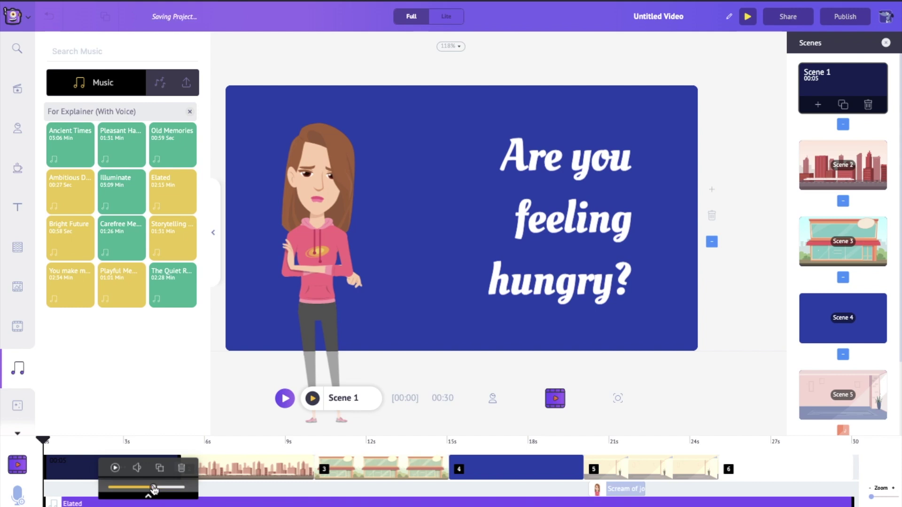
{"action": "left_click_drag", "start_coordinate": [153, 488], "coordinate": [148, 489]}
{"action": "left_click", "coordinate": [238, 394]}
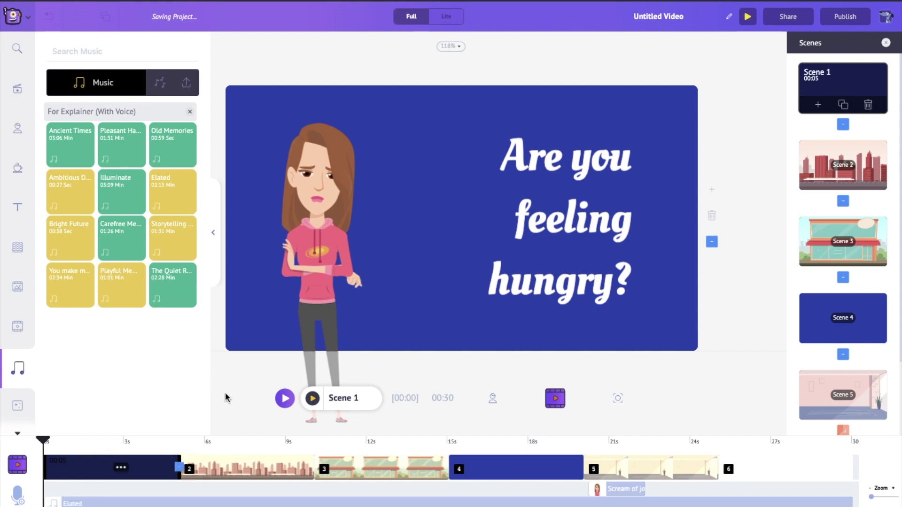
Step: Preview the complete video with its transitions and background music, and close the preview
{"action": "scroll", "coordinate": [818, 329], "scroll_direction": "down", "scroll_amount": 3}
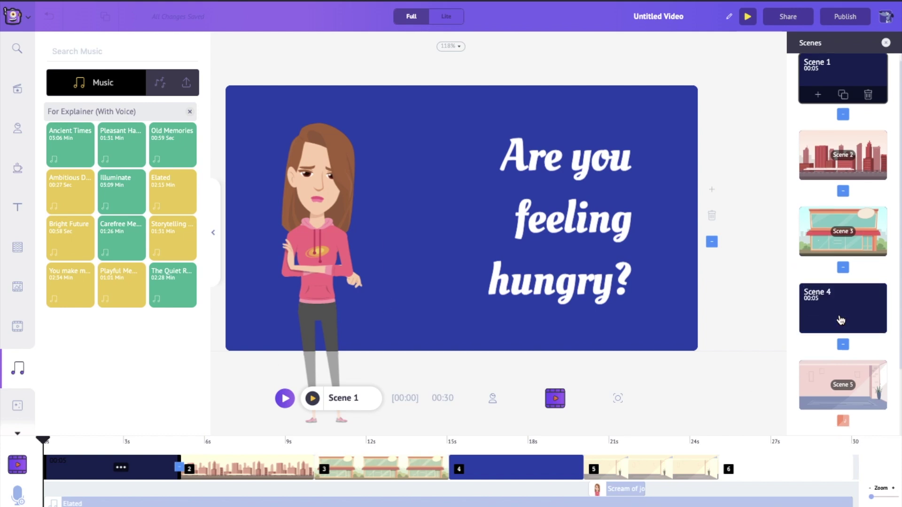
{"action": "scroll", "coordinate": [840, 321], "scroll_direction": "up", "scroll_amount": 3}
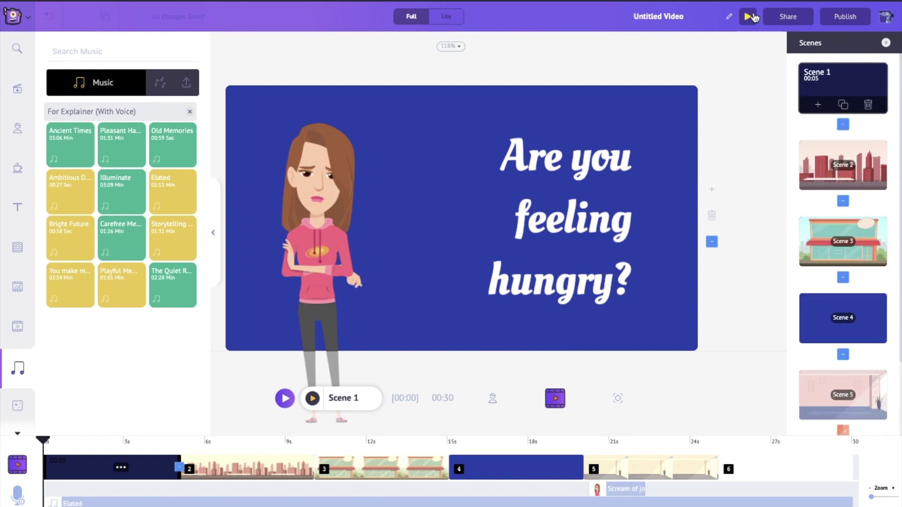
{"action": "left_click", "coordinate": [750, 15]}
{"action": "left_click", "coordinate": [345, 119]}
{"action": "left_click", "coordinate": [438, 133]}
{"action": "left_click", "coordinate": [586, 86]}
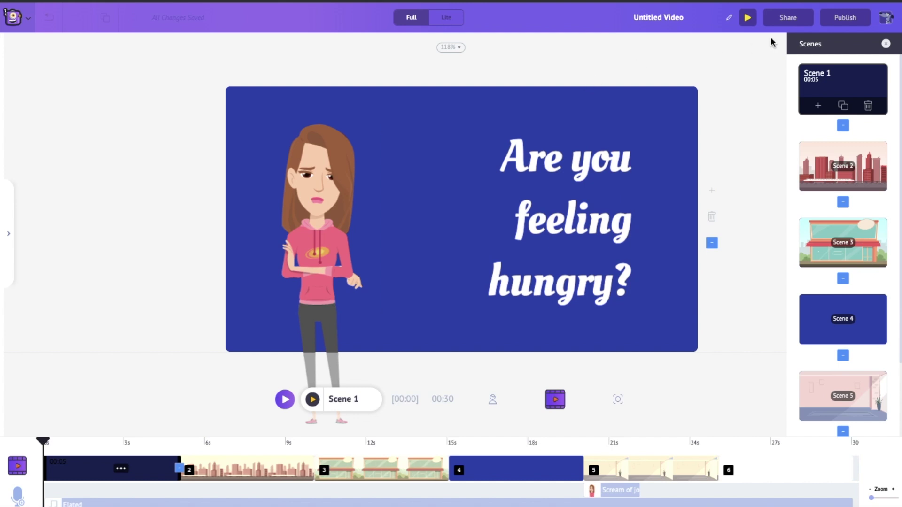
Step: Review the download and social media destinations for publishing the video, and open the options for sharing it with people
{"action": "left_click", "coordinate": [837, 19]}
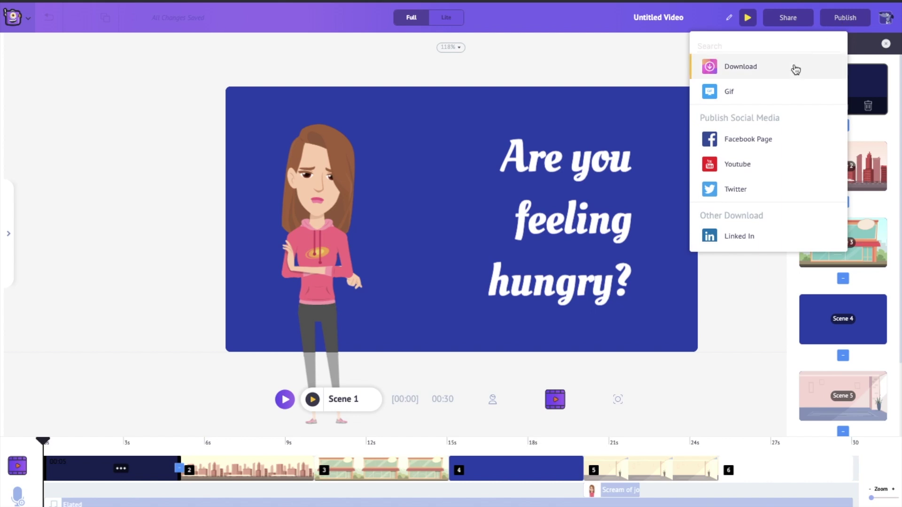
{"action": "scroll", "coordinate": [762, 154], "scroll_direction": "down", "scroll_amount": 1}
{"action": "scroll", "coordinate": [762, 154], "scroll_direction": "down", "scroll_amount": 4}
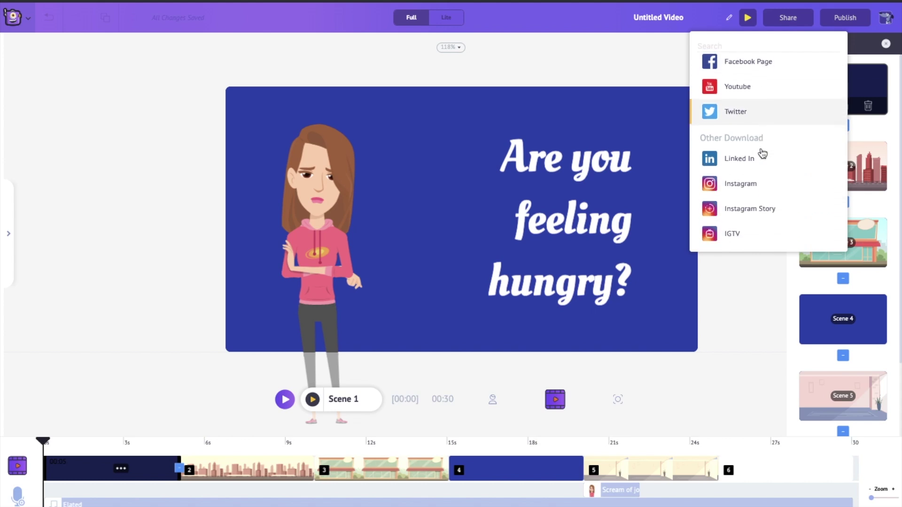
{"action": "scroll", "coordinate": [762, 153], "scroll_direction": "down", "scroll_amount": 5}
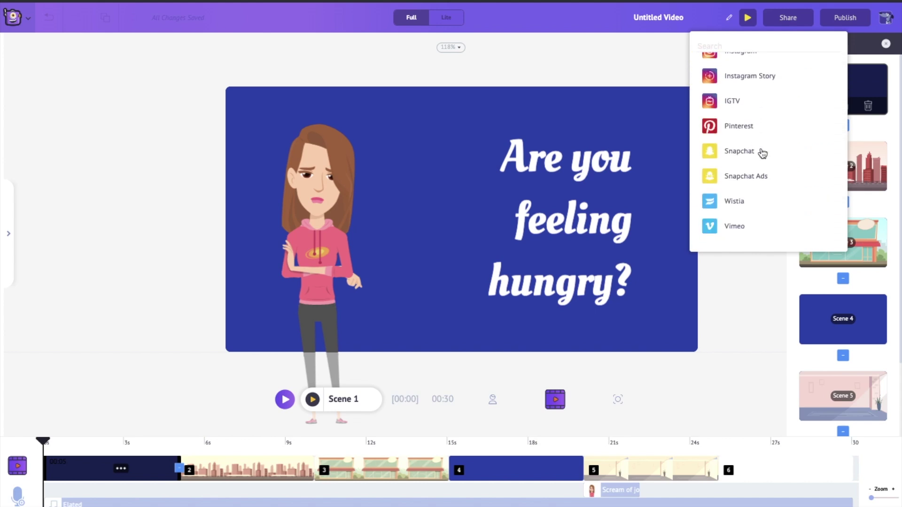
{"action": "left_click", "coordinate": [628, 61]}
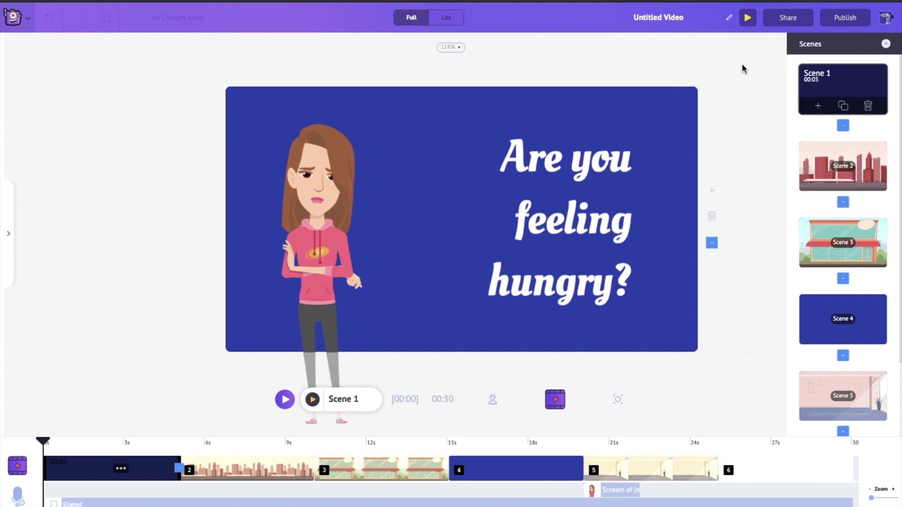
{"action": "left_click", "coordinate": [780, 19]}
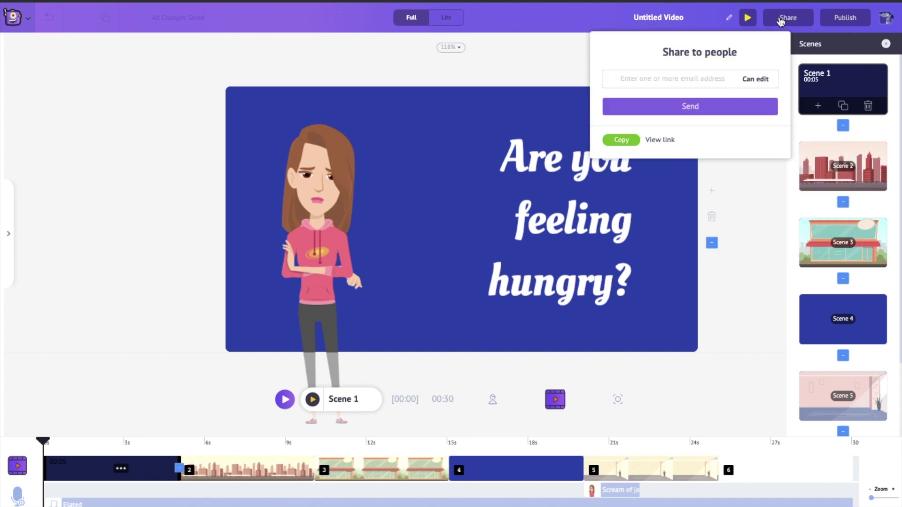